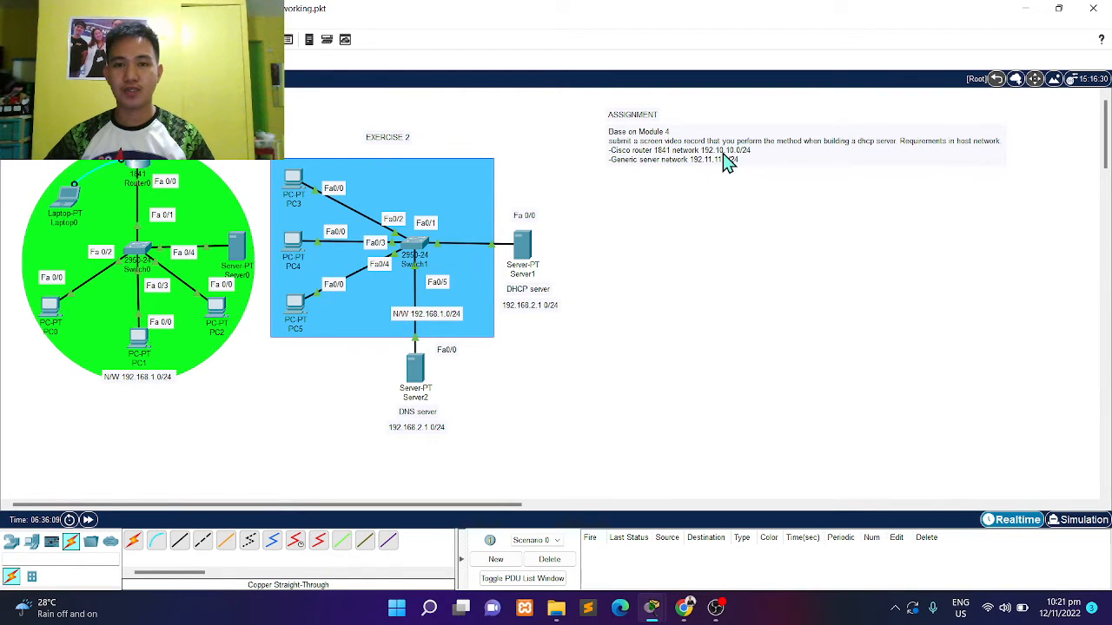
- Nudge the ASSIGNMENT heading slightly to the right and place an 1841 router below the assignment text
drag(643, 115, 645, 113)
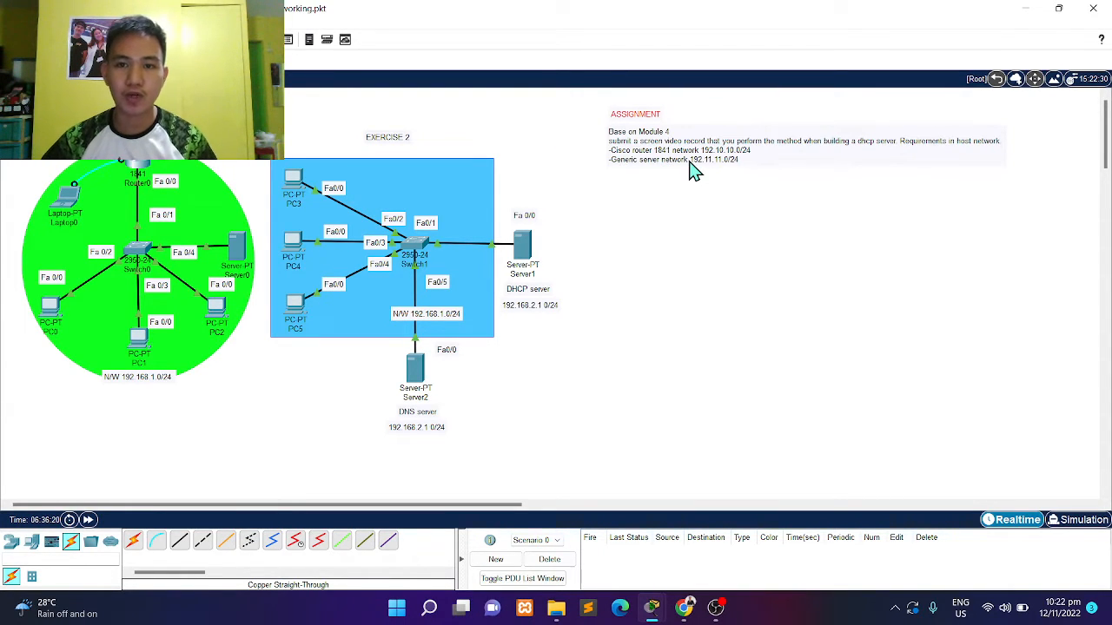
click(10, 541)
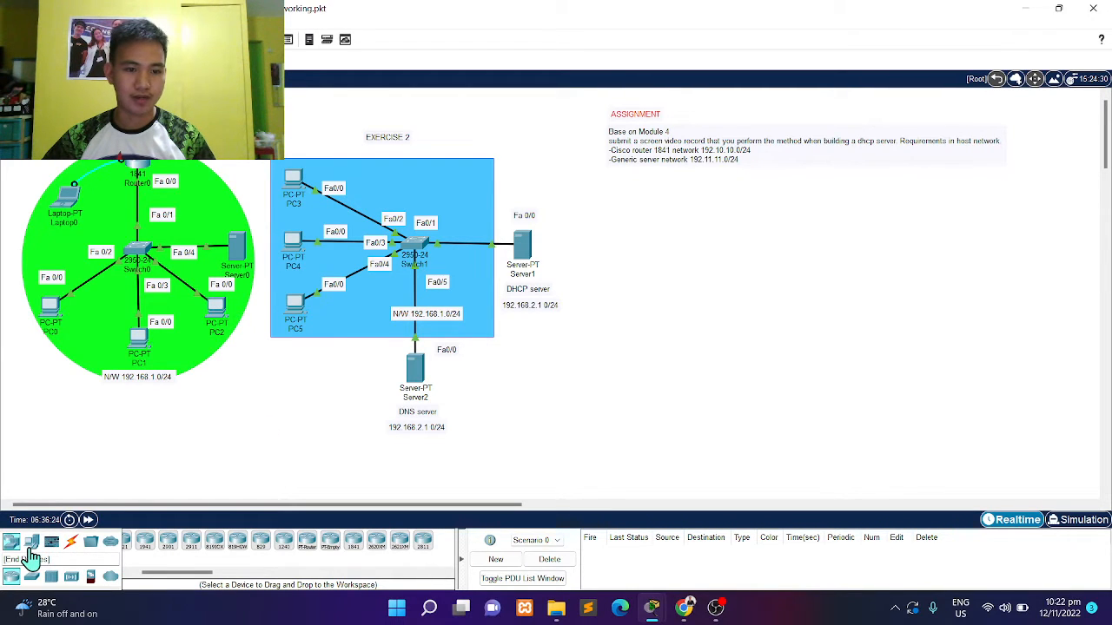
click(355, 547)
click(775, 230)
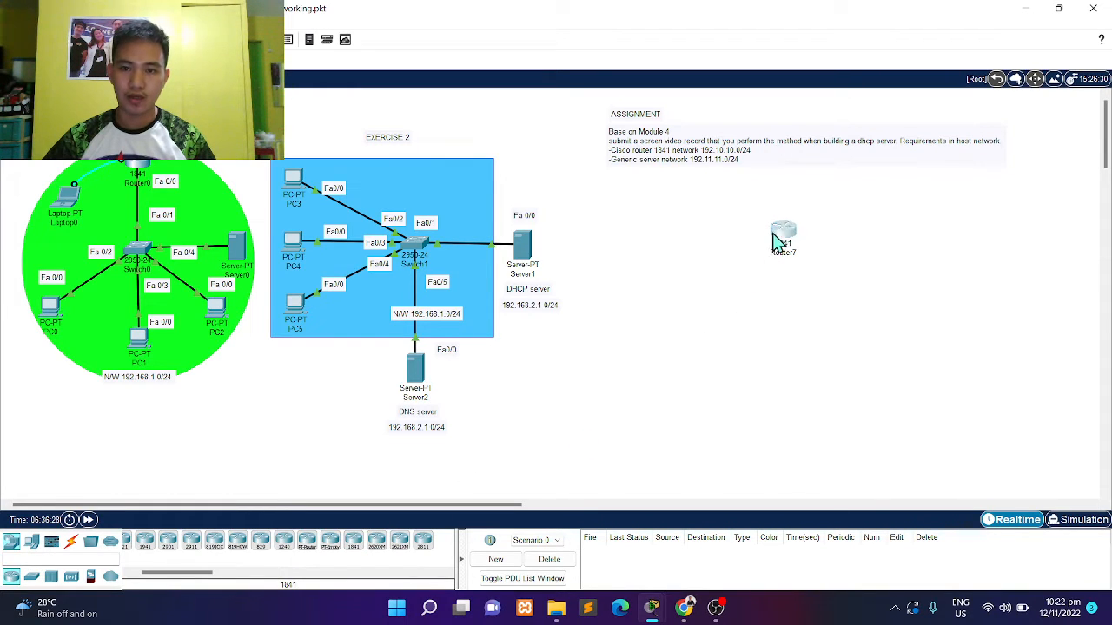
drag(773, 232, 713, 247)
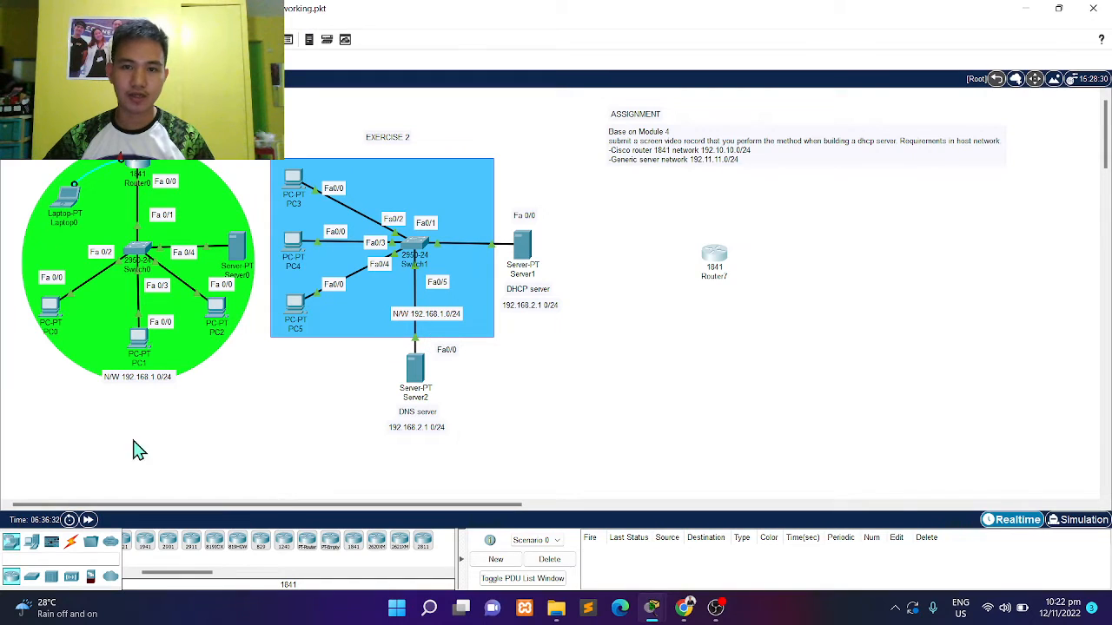
- Place a generic Server-PT well below the new 1841 router and move the router above it
click(31, 544)
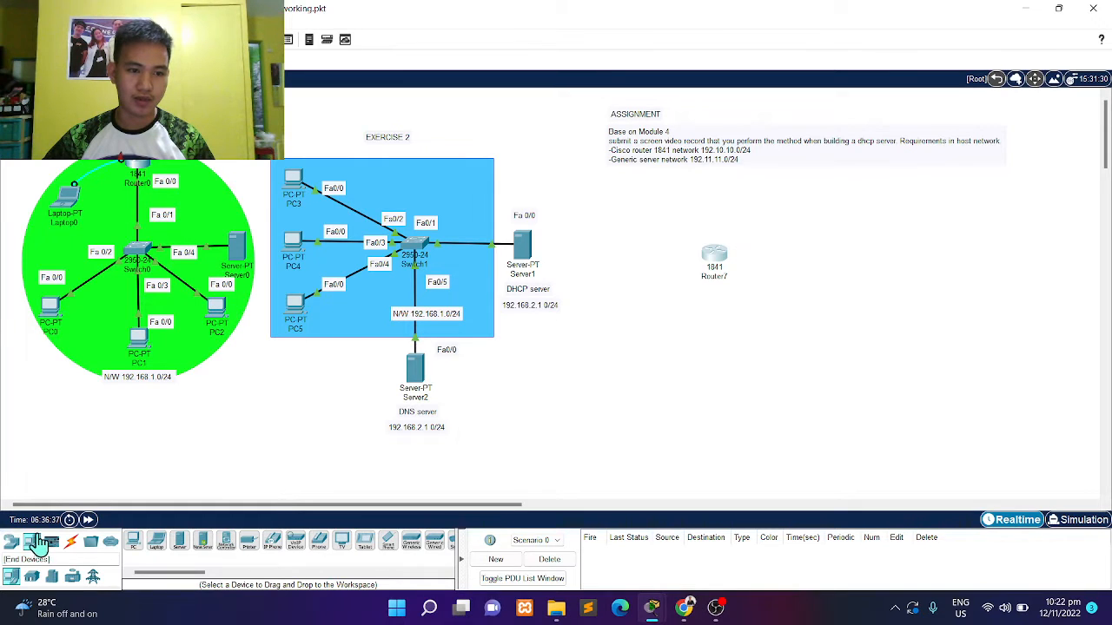
click(188, 549)
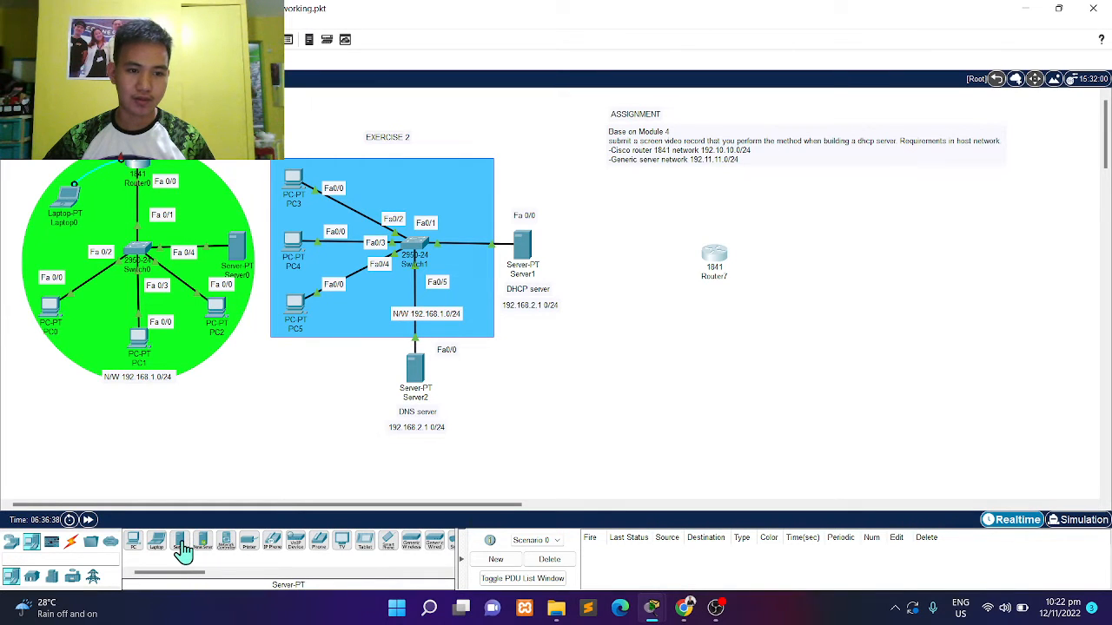
click(734, 412)
drag(702, 274, 739, 233)
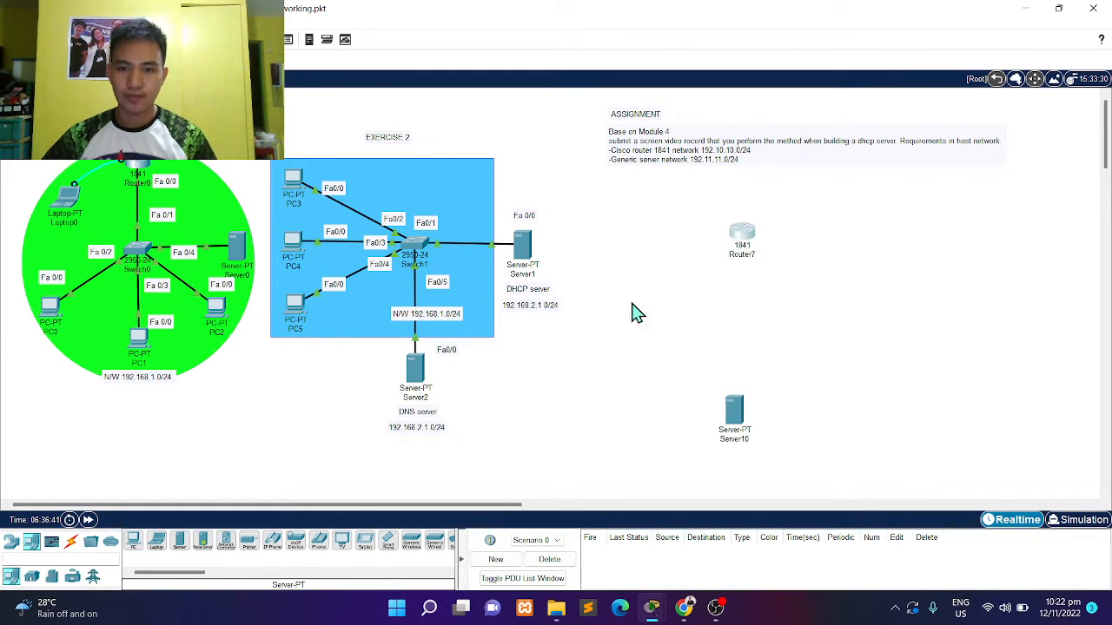
- Place a Laptop-PT to the left between the router and the server, and nudge both of those devices slightly
click(157, 544)
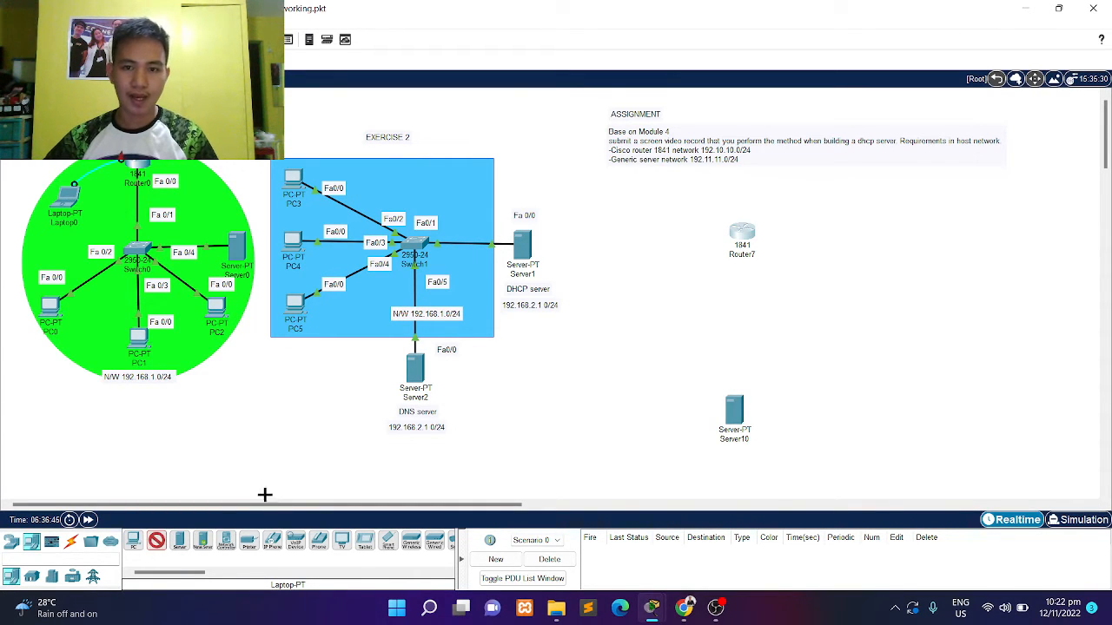
click(627, 327)
drag(626, 331, 635, 312)
drag(752, 236, 750, 231)
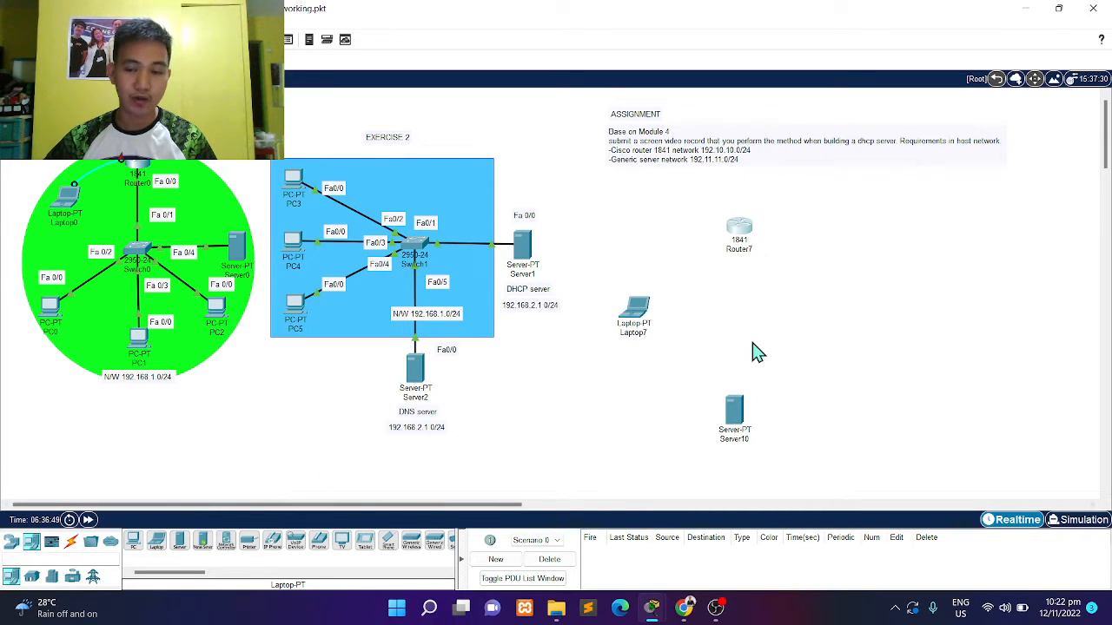
drag(730, 419, 730, 410)
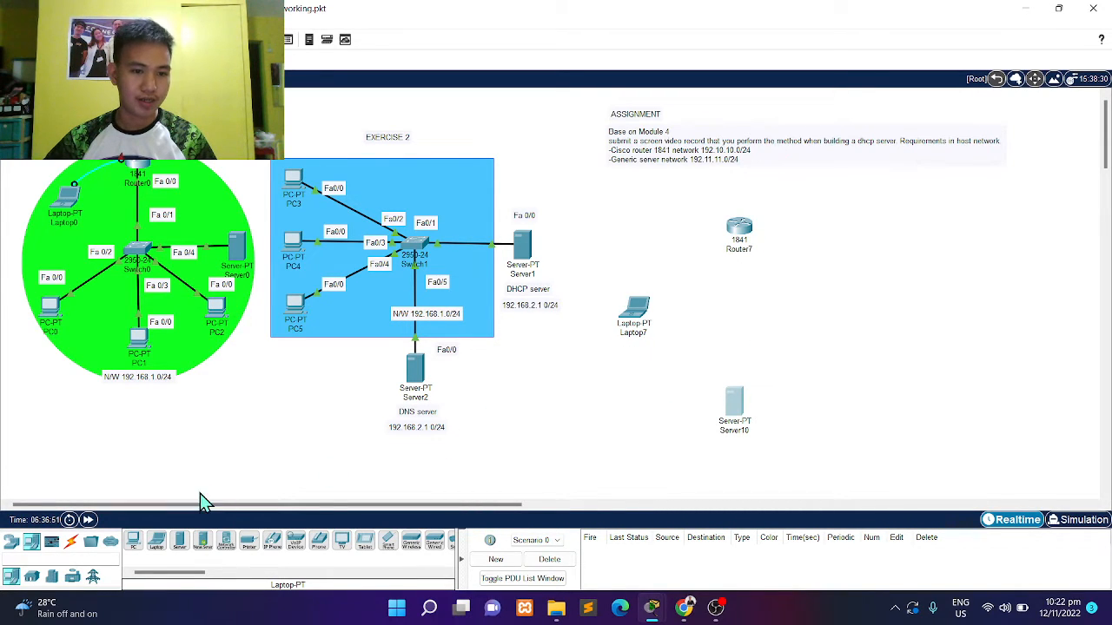
- Place a 2950-24 switch between the 1841 router and the server, lined up vertically with them
click(11, 540)
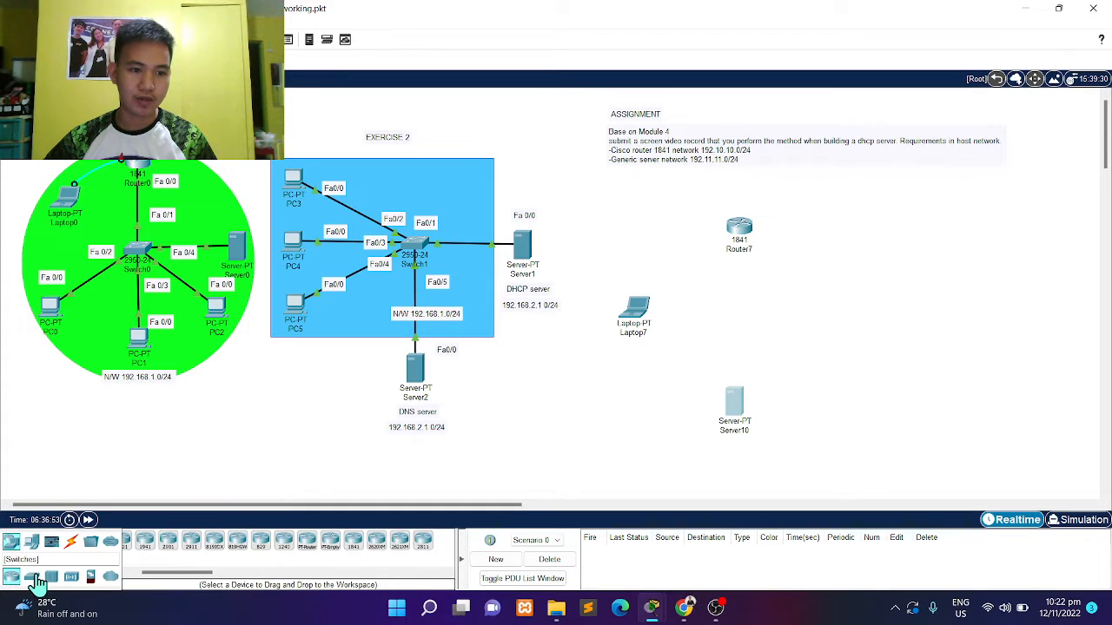
click(32, 577)
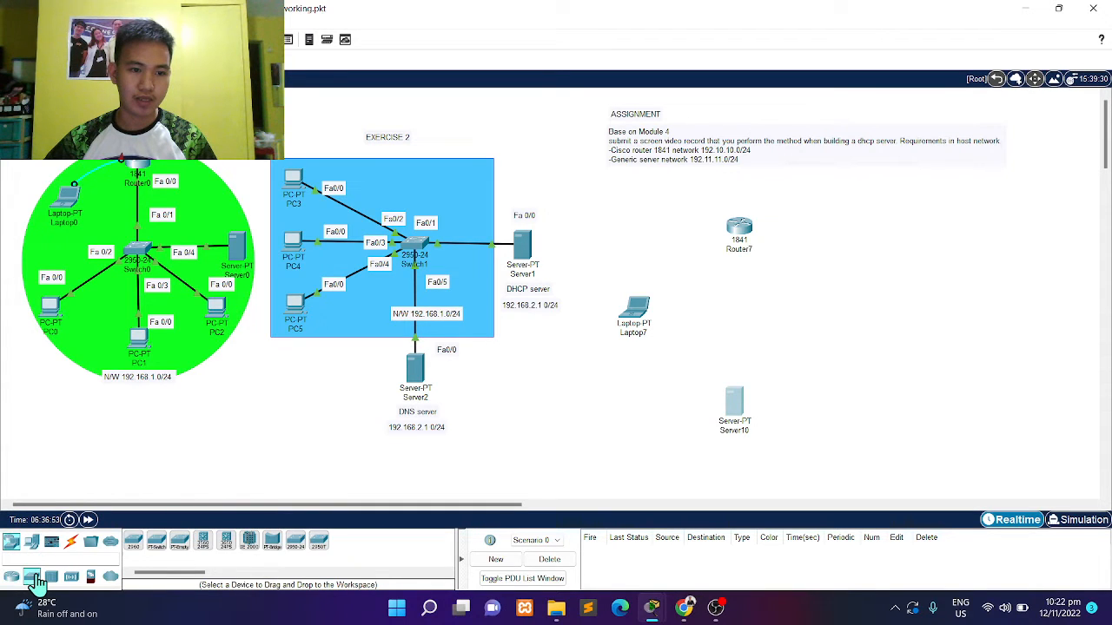
click(296, 556)
click(736, 325)
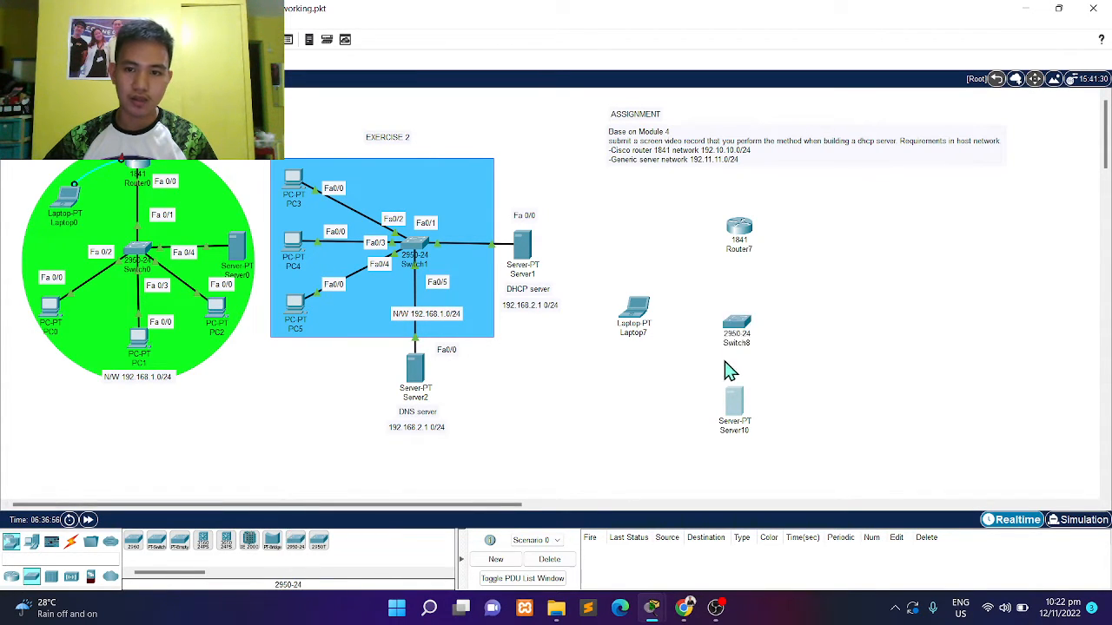
drag(744, 330, 744, 322)
drag(739, 422, 739, 419)
- Add three PC-PT computers one below another to the right of the new 2950-24 switch
click(31, 542)
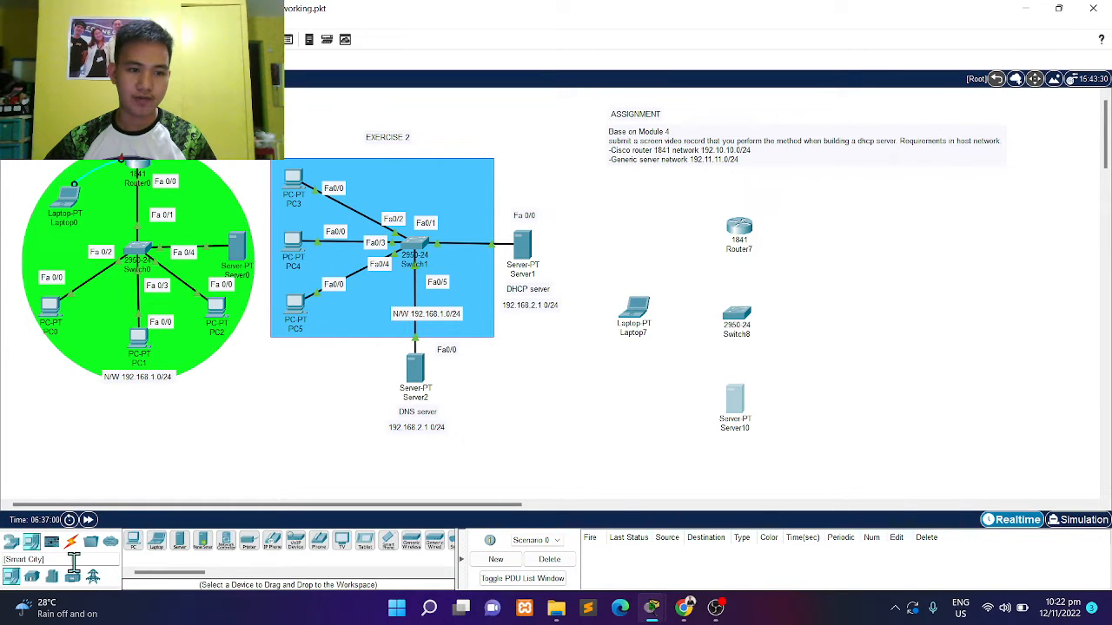
click(133, 541)
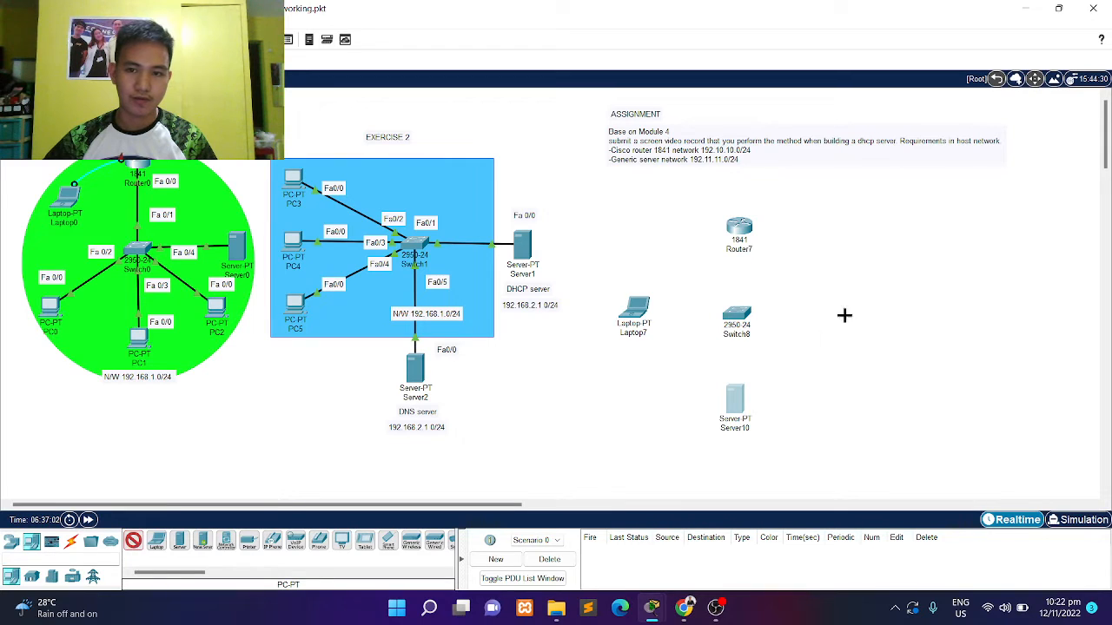
click(891, 271)
click(133, 542)
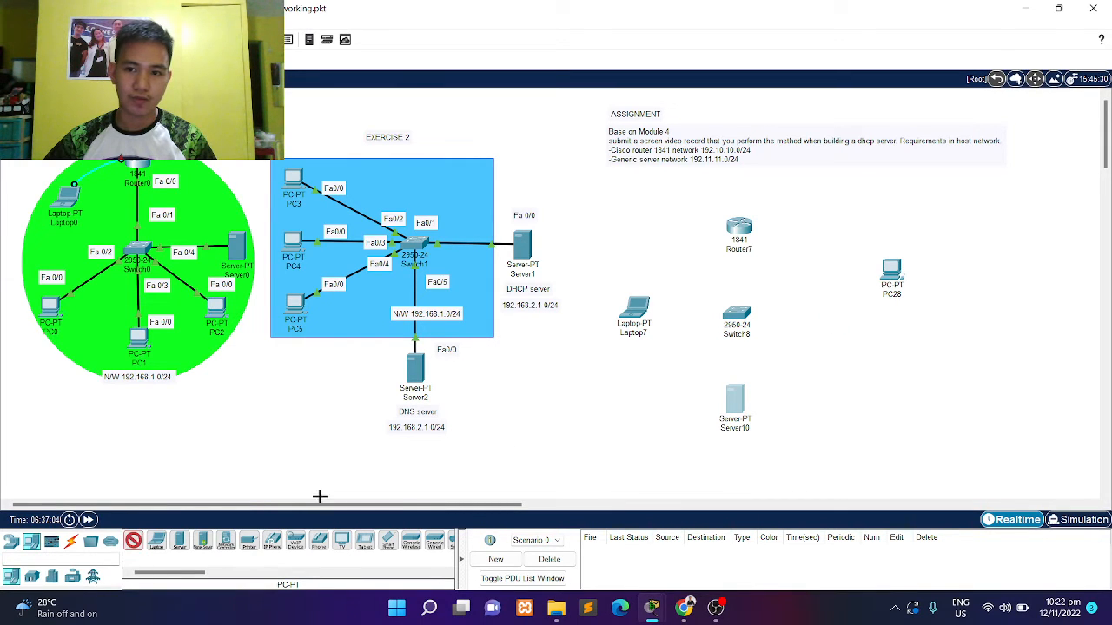
click(872, 331)
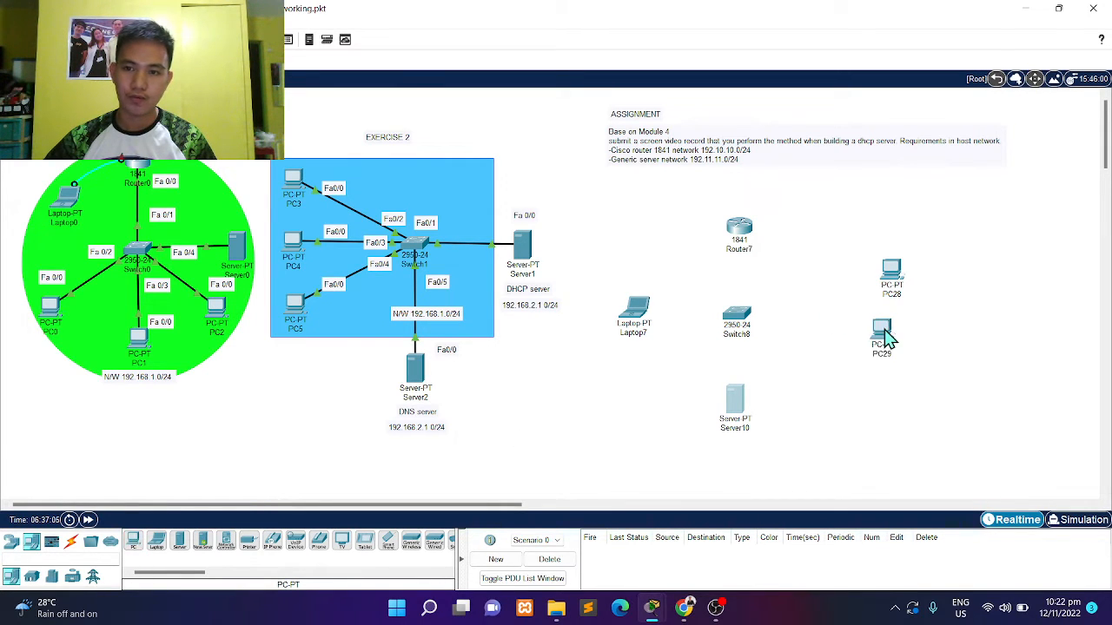
click(133, 542)
click(904, 413)
- Arrange the three new PCs into a straight, spaced-out column on the right side of the topology
drag(882, 329, 899, 323)
drag(910, 406, 901, 389)
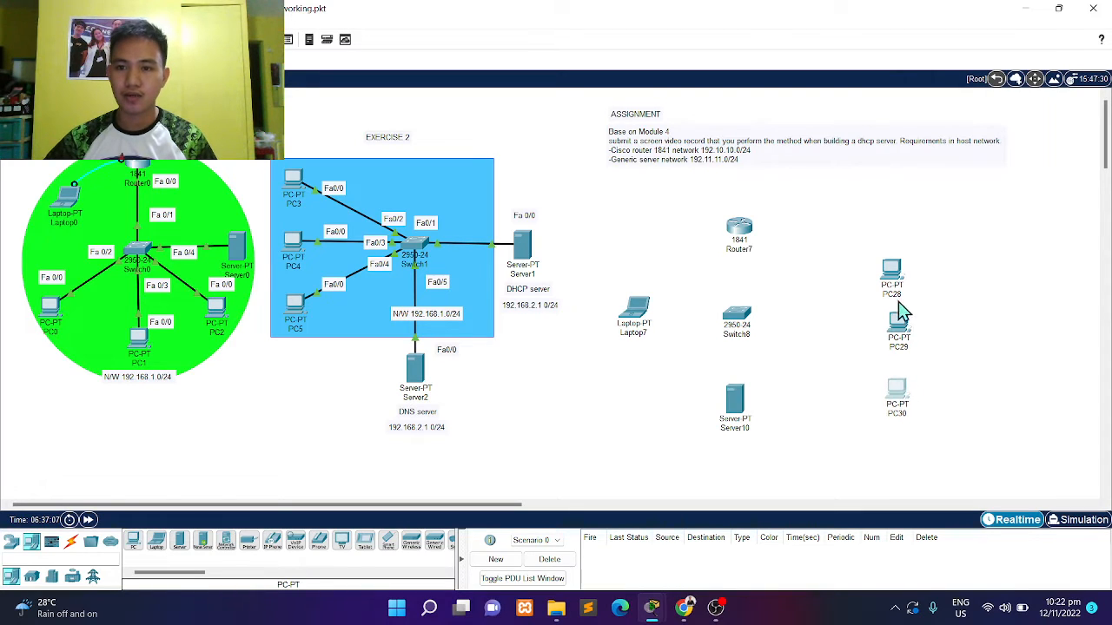
drag(893, 273, 901, 259)
mouse_move(898, 322)
mouse_down()
mouse_move(908, 323)
mouse_move(904, 311)
mouse_up()
mouse_move(898, 393)
mouse_down()
mouse_move(915, 392)
mouse_move(911, 367)
mouse_move(908, 401)
mouse_up()
mouse_move(911, 323)
mouse_down()
mouse_move(923, 316)
mouse_move(914, 330)
mouse_up()
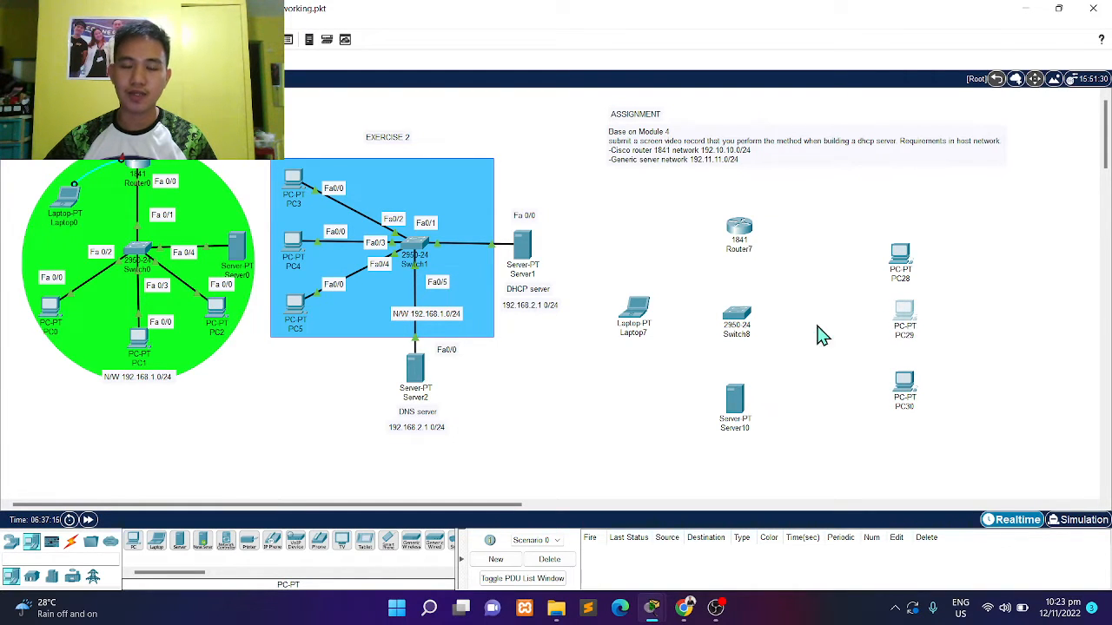
- Adjust the positions of the new switch and server so they line up beneath the 1841 router
drag(748, 321, 747, 312)
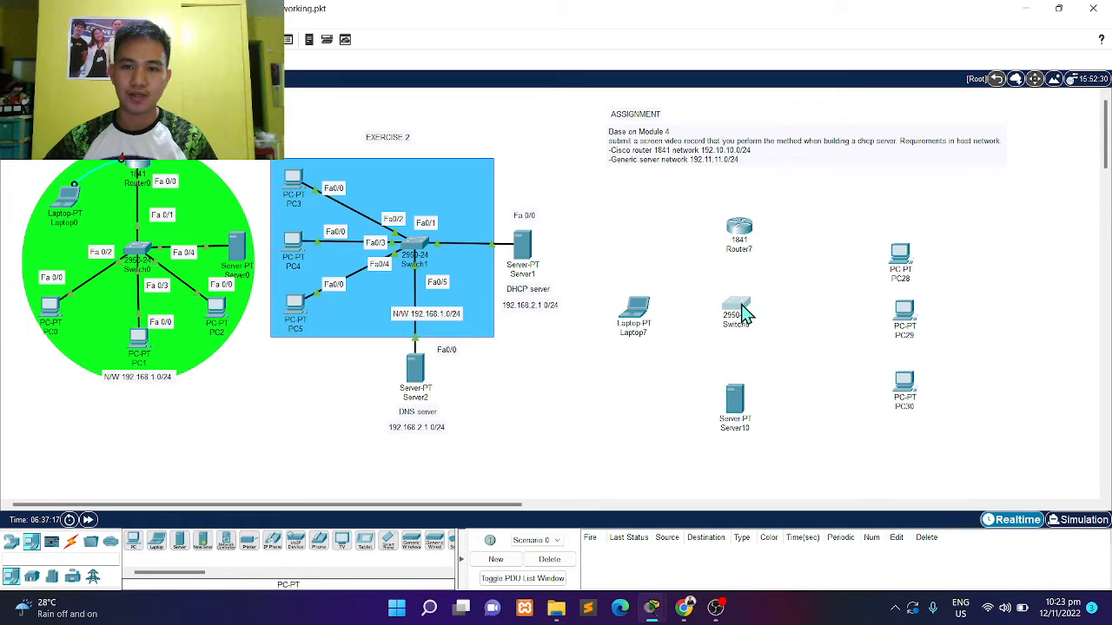
drag(741, 395, 742, 396)
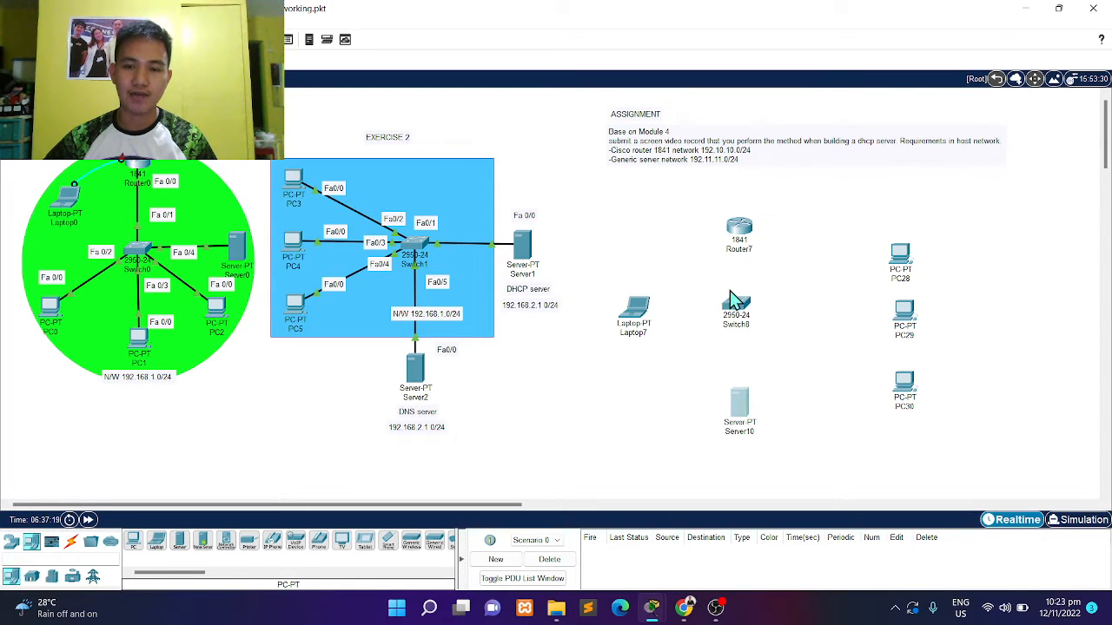
click(703, 383)
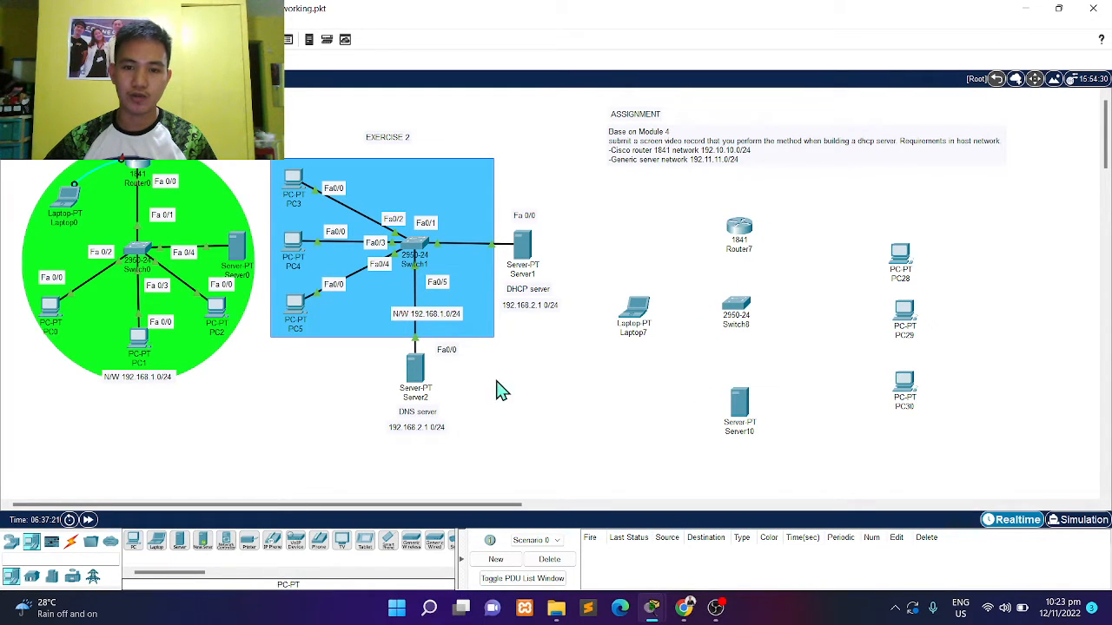
- Connect FastEthernet0/1 of the new switch to FastEthernet0/0 of the 1841 router with a copper straight-through cable
click(70, 544)
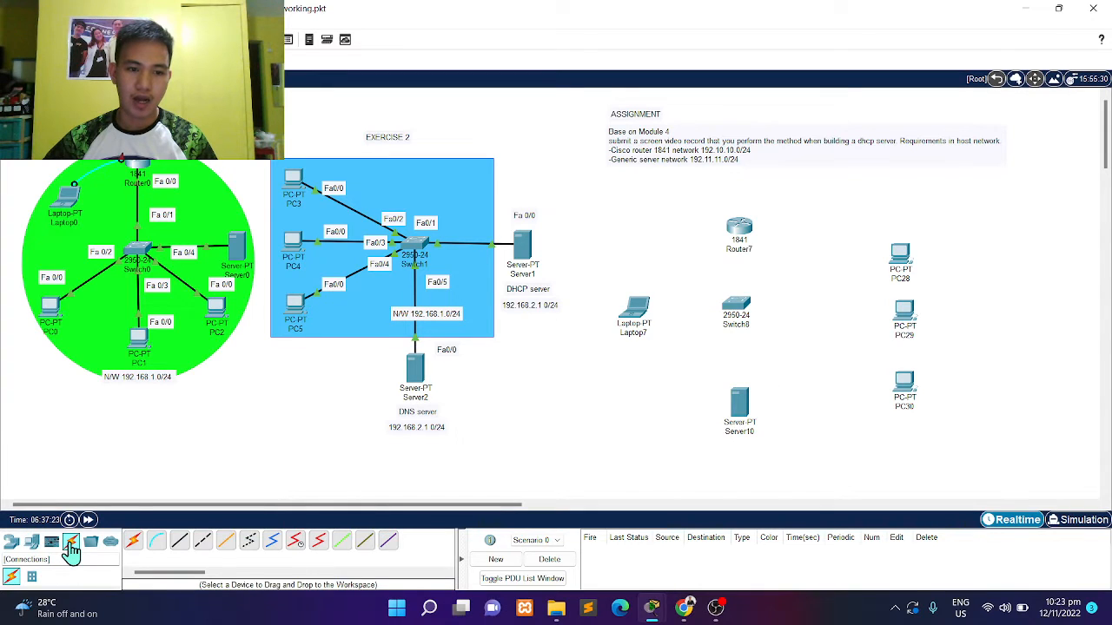
click(179, 543)
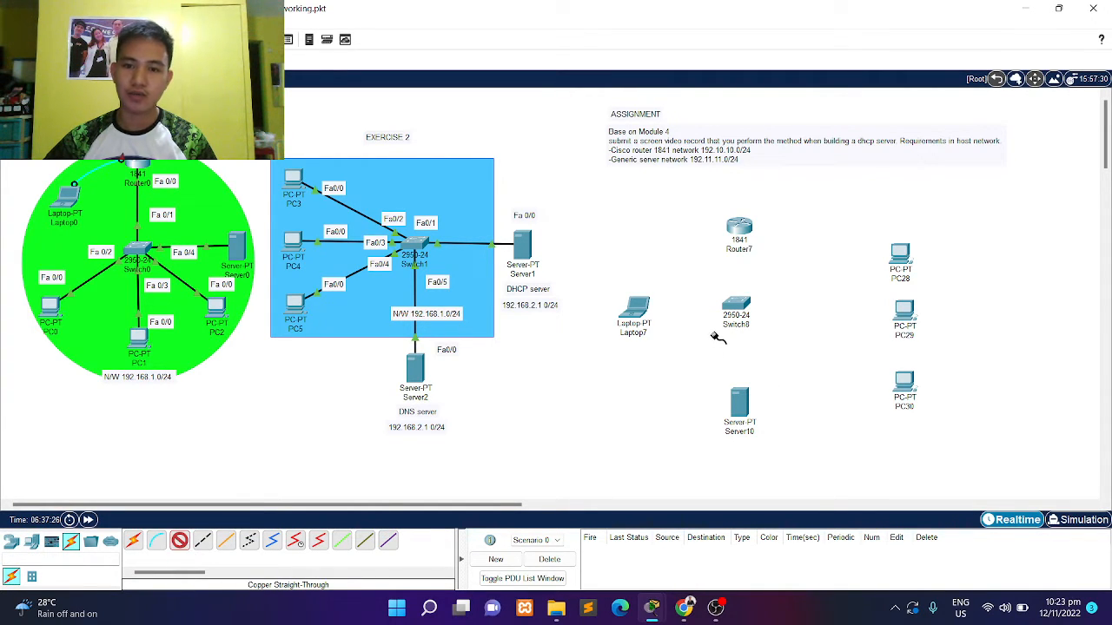
click(741, 310)
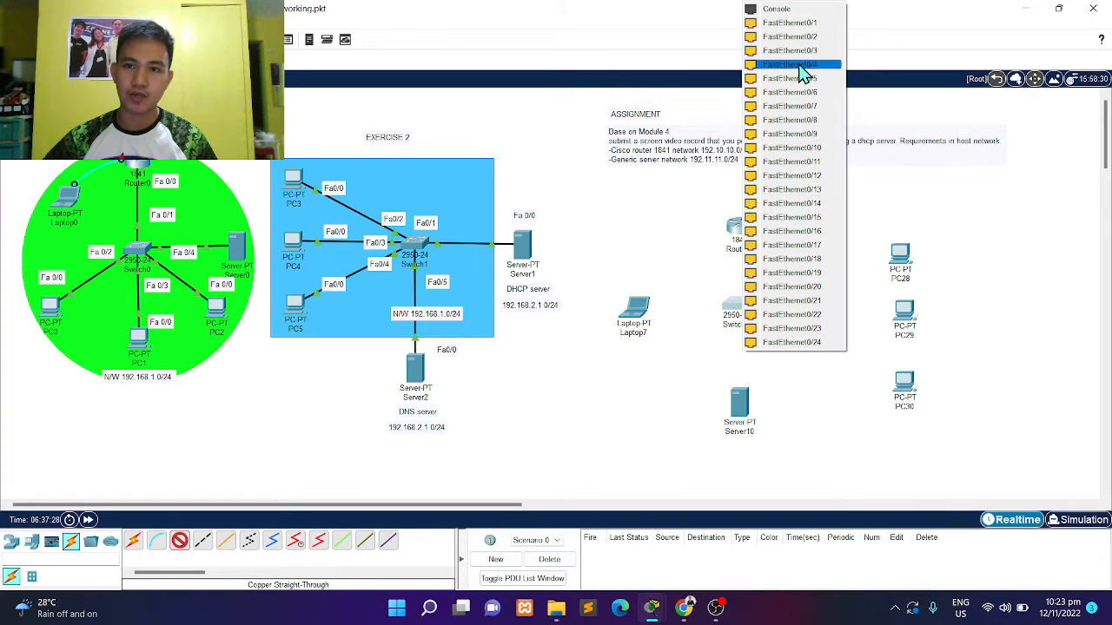
click(800, 23)
click(744, 234)
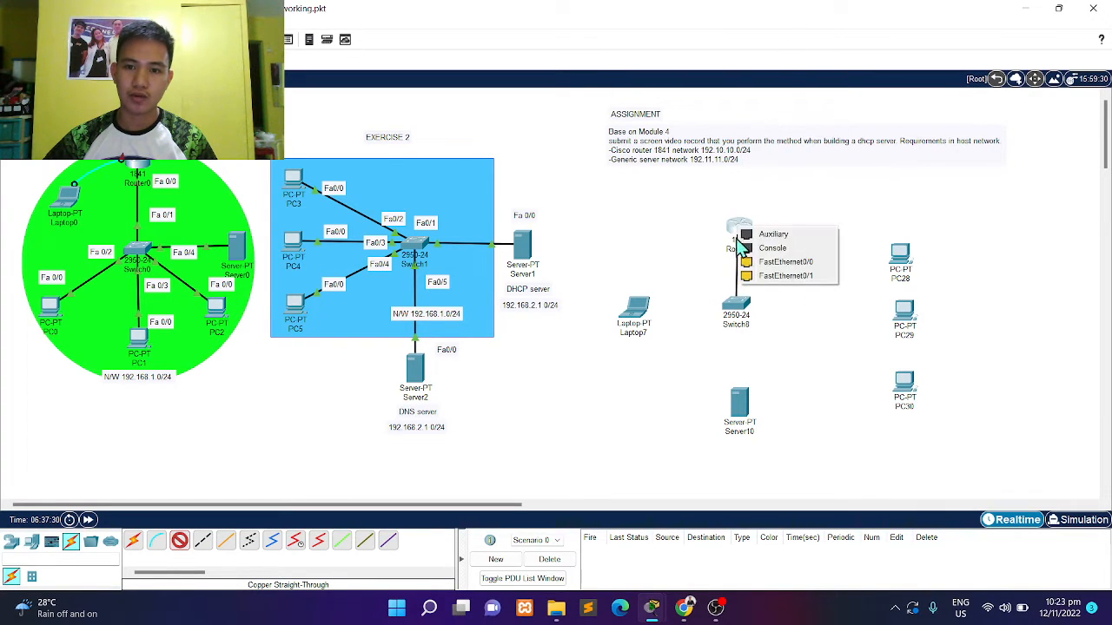
click(765, 264)
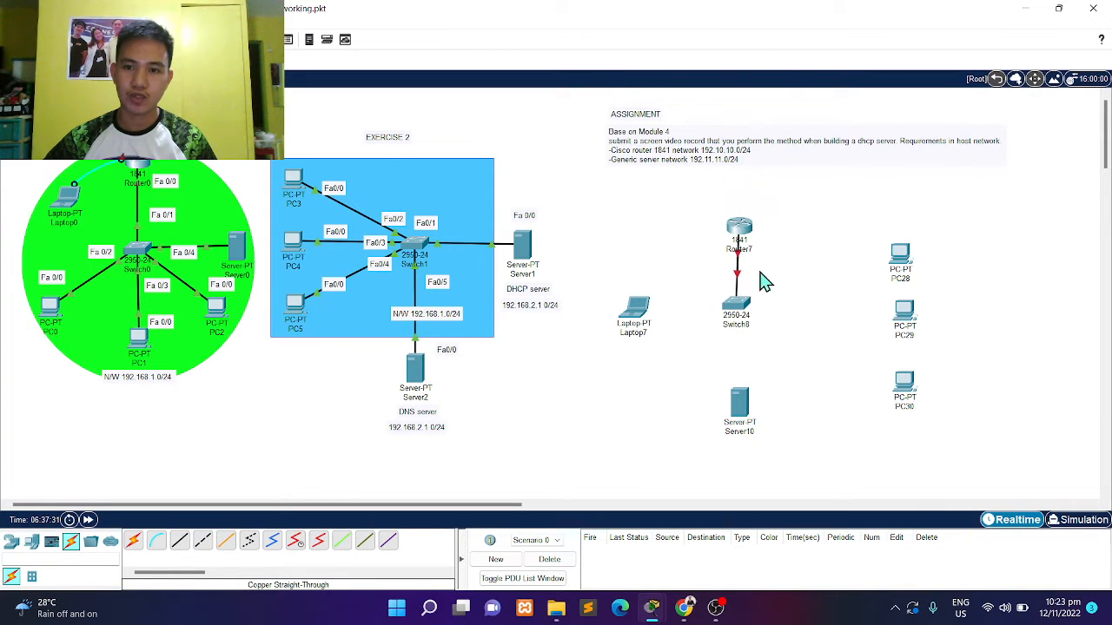
- Connect FastEthernet0/2 of the new switch to FastEthernet0 of the uppermost new PC with a copper straight-through cable
click(179, 542)
click(740, 313)
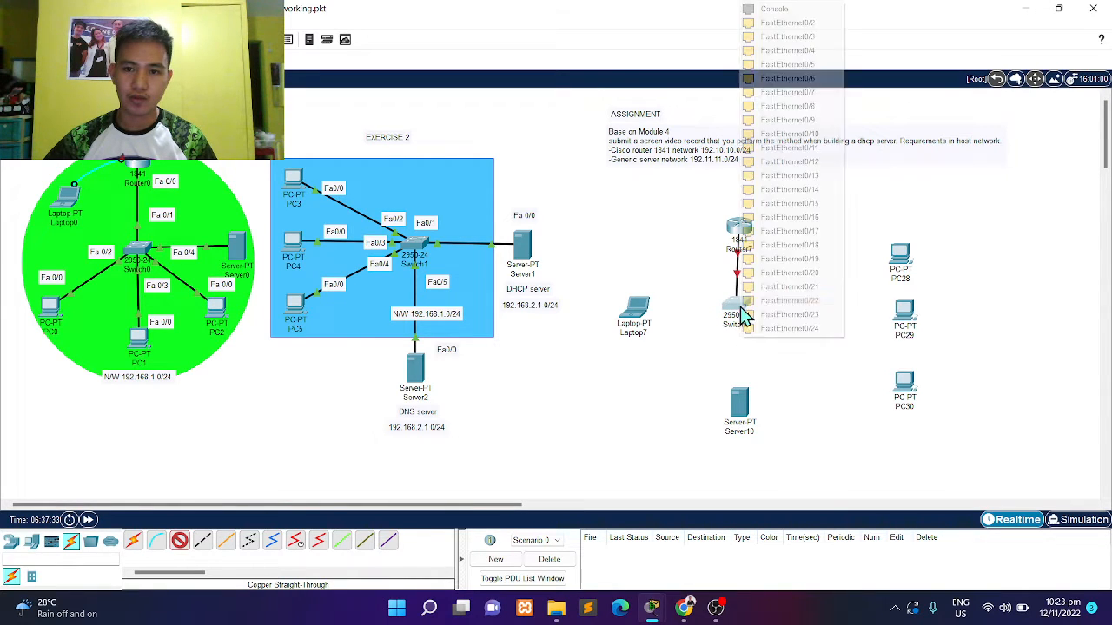
click(801, 37)
click(898, 267)
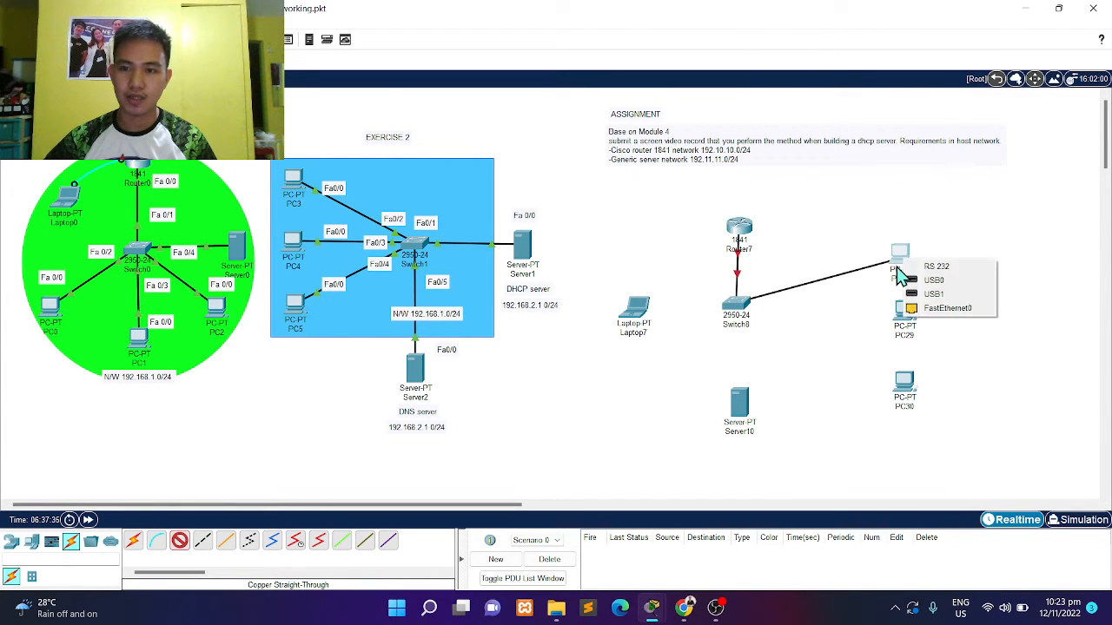
click(943, 307)
- Connect FastEthernet0/3 of the new switch to FastEthernet0 of the middle new PC with a copper straight-through cable
click(180, 542)
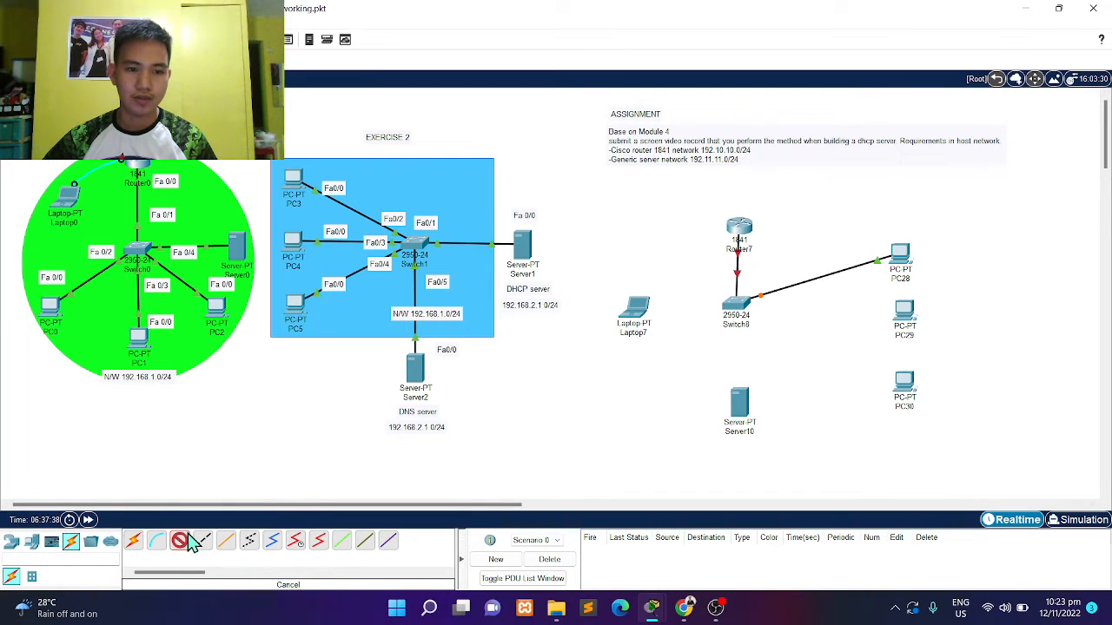
click(738, 311)
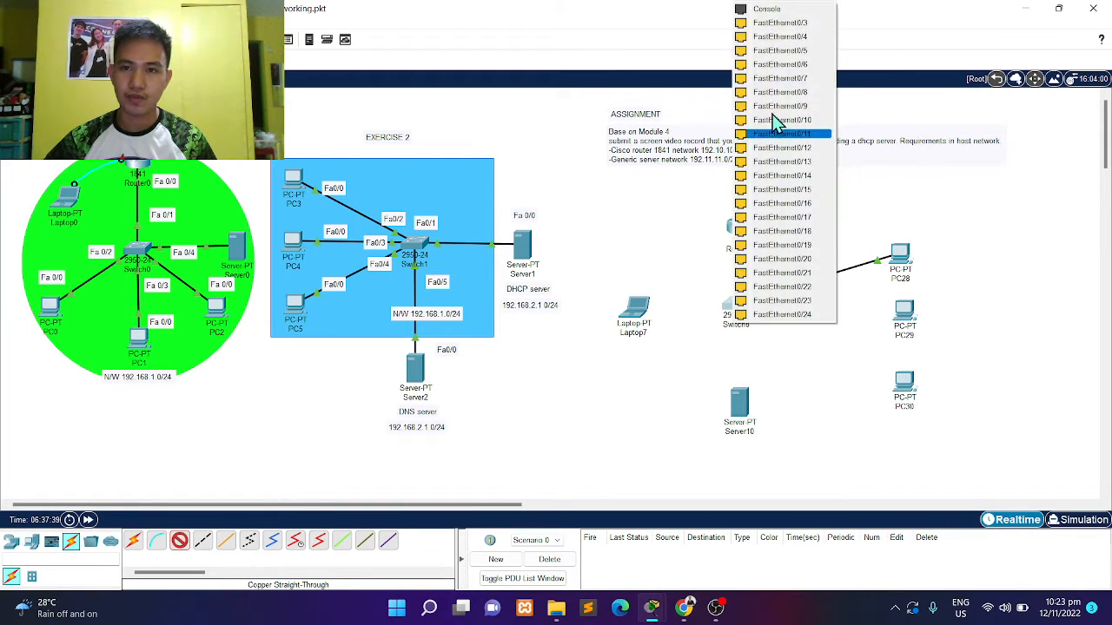
click(780, 36)
click(903, 318)
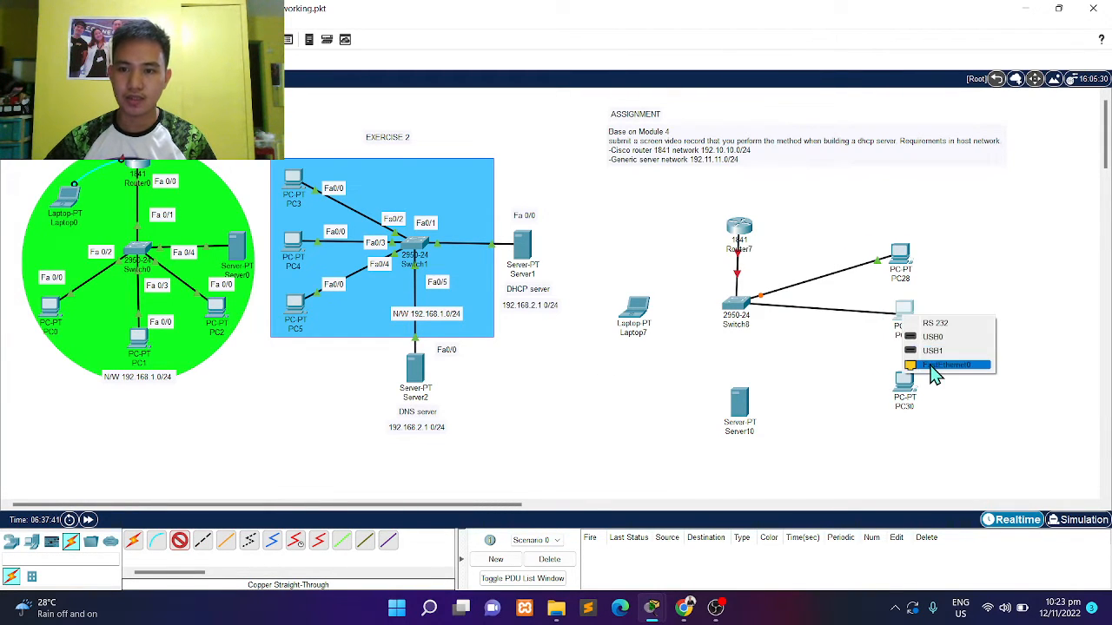
click(940, 365)
- Connect the new switch to the lowest new PC with a copper straight-through cable
click(180, 541)
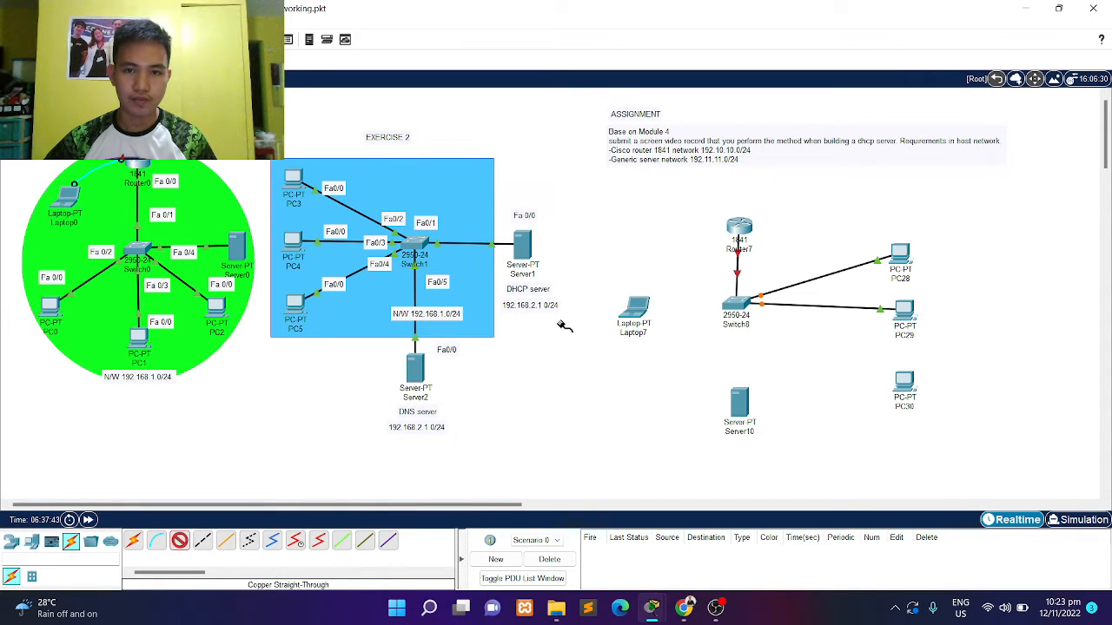
click(749, 311)
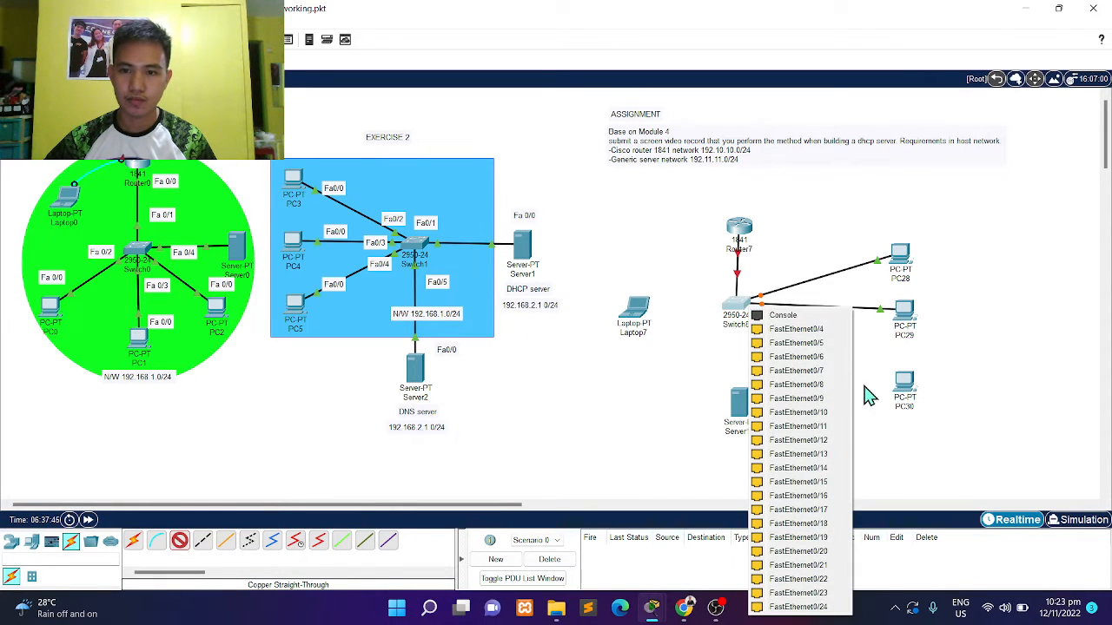
click(829, 338)
click(900, 388)
click(913, 405)
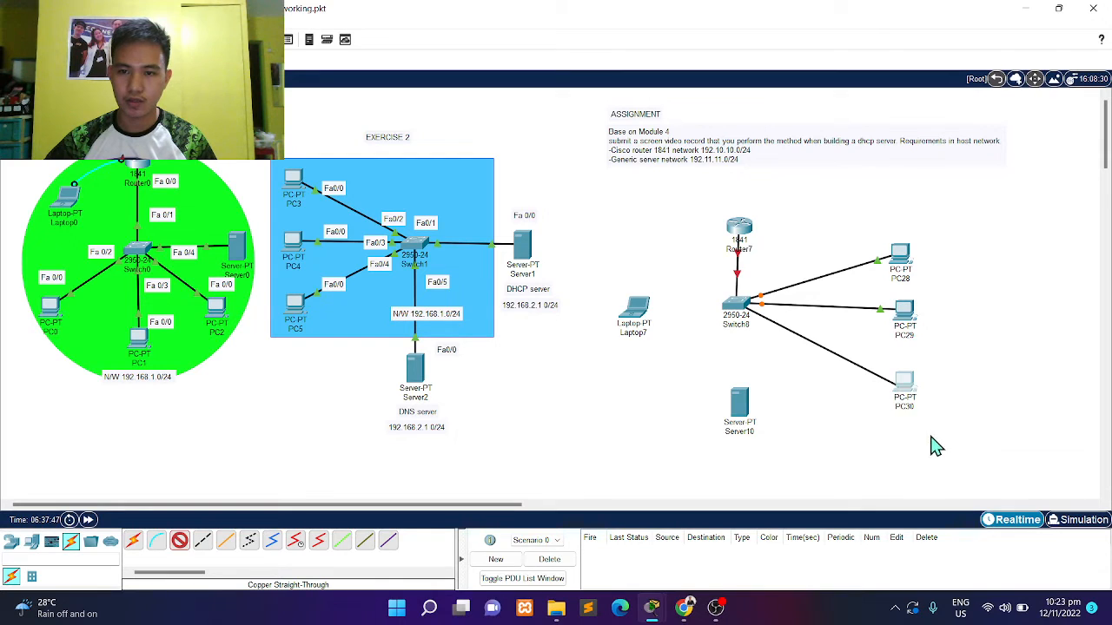
- Nudge the new server and router, and add notes "Fa 0/0" and "Fa0/0" beside the router and switch ends of their link
drag(744, 410, 745, 400)
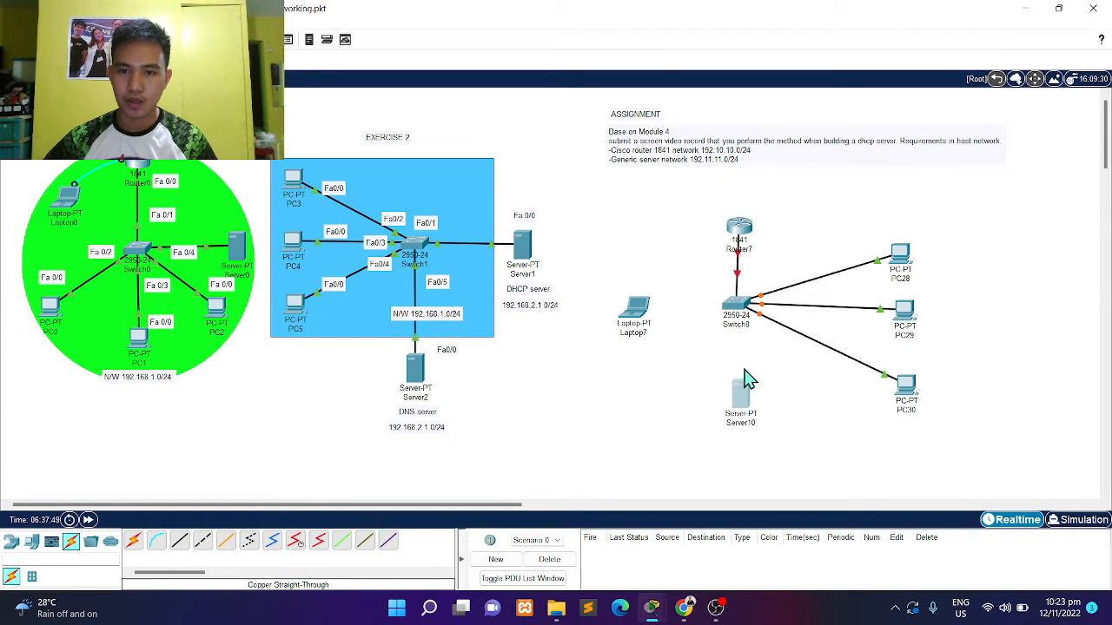
drag(737, 224, 731, 222)
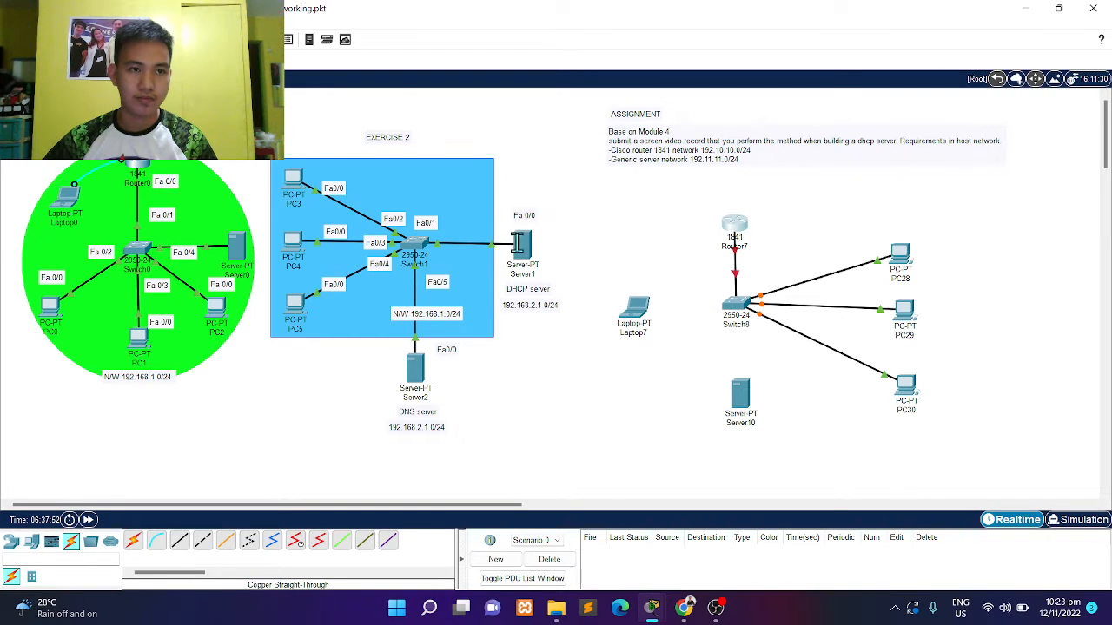
click(772, 251)
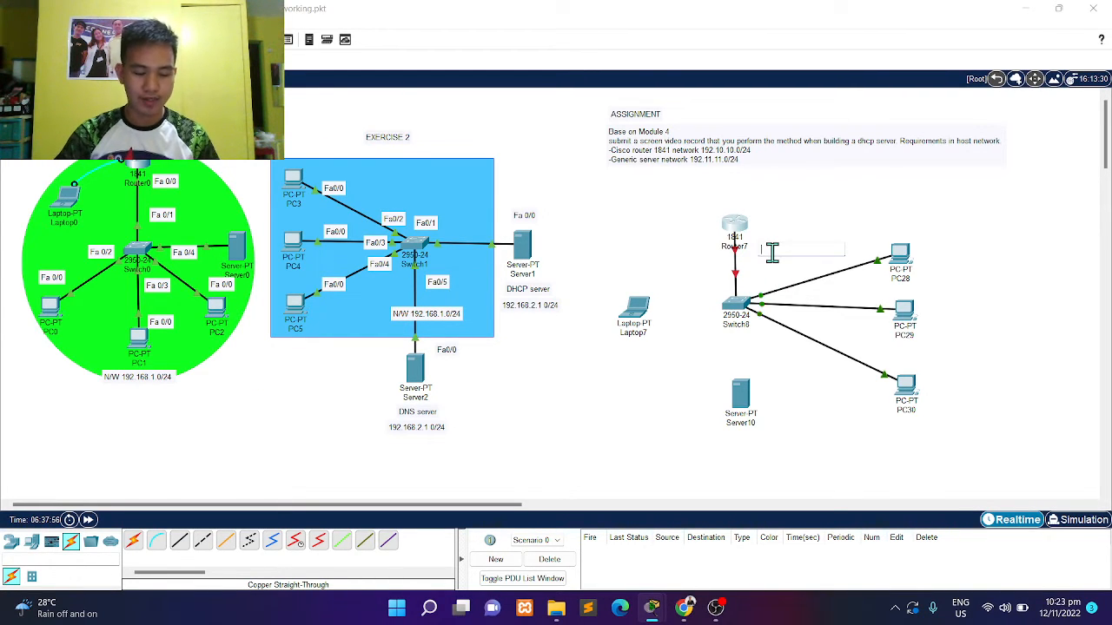
text(Fa 0/0)
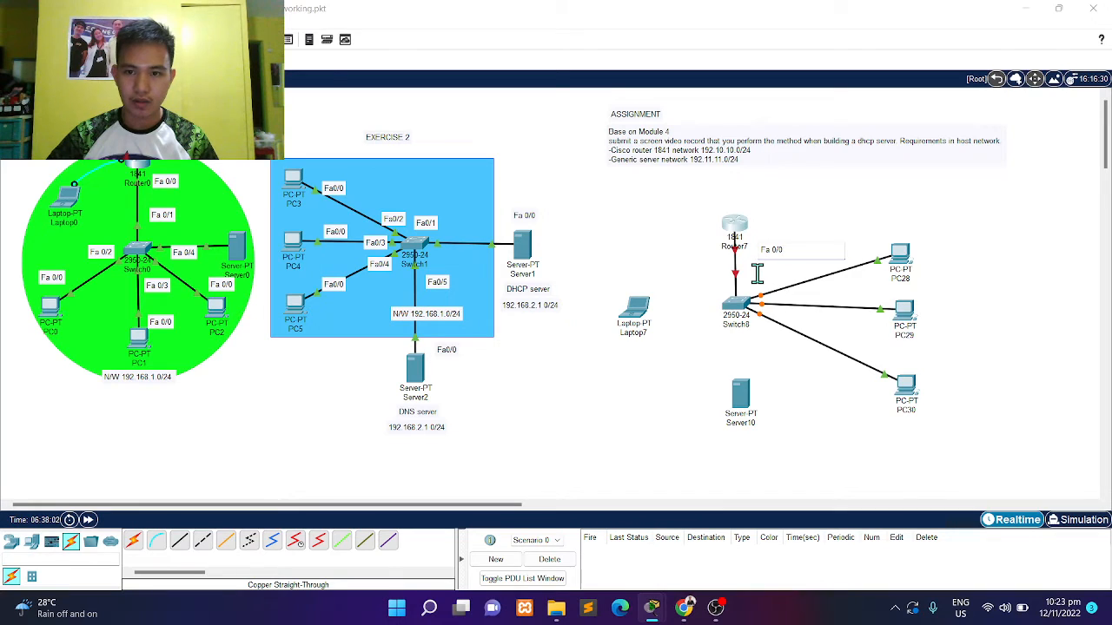
click(758, 274)
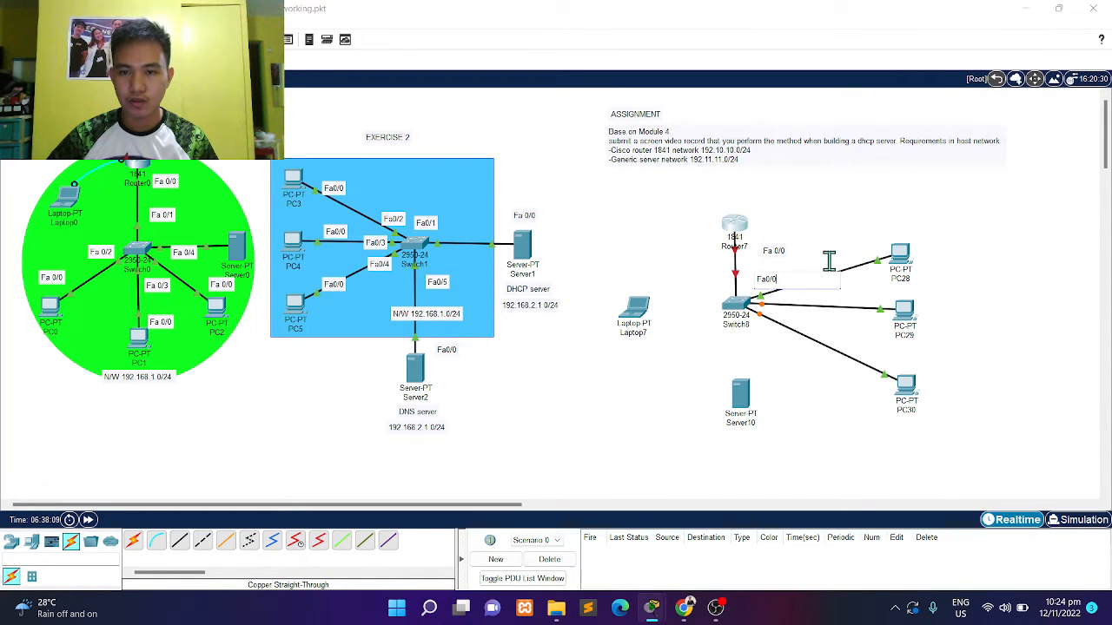
click(674, 255)
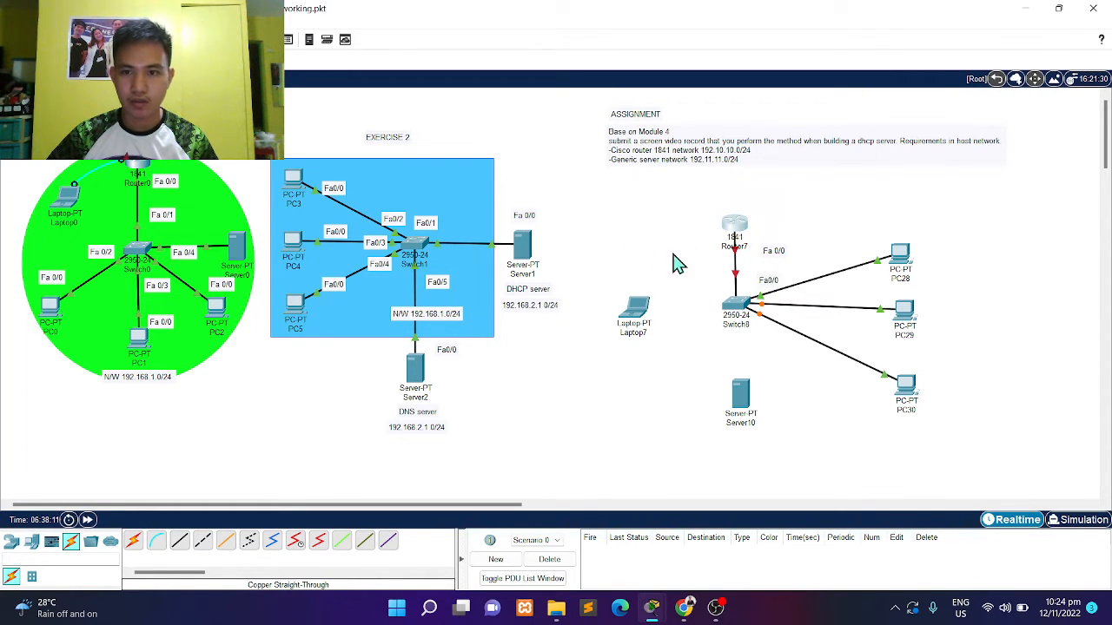
drag(767, 252, 755, 244)
drag(773, 282, 751, 276)
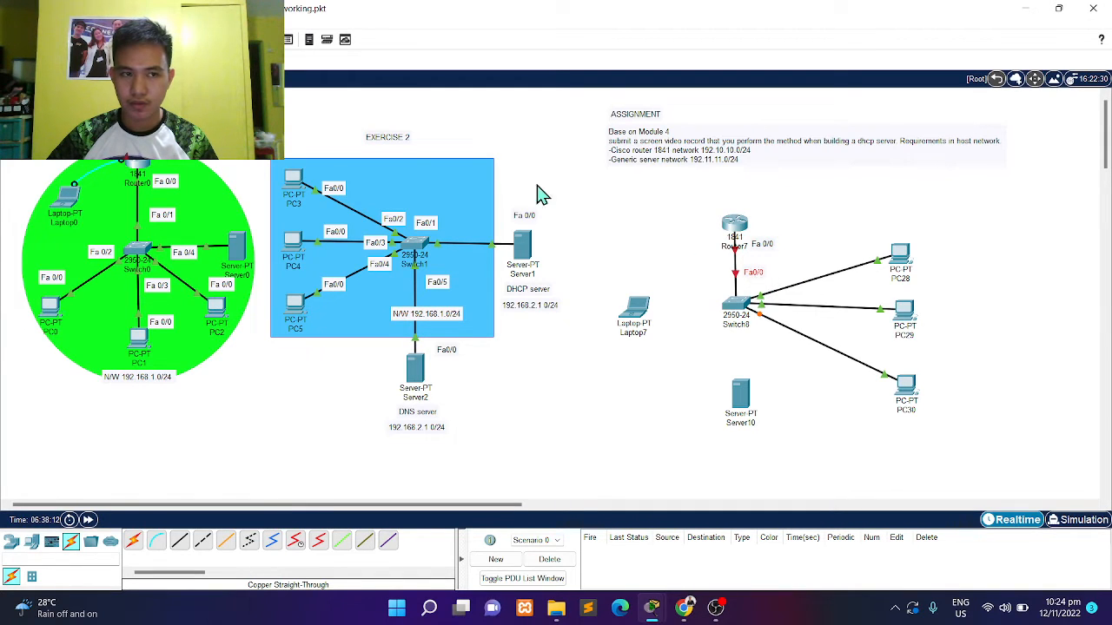
- Add notes "Fa0/1", "Fa0/2" and "Fa0/3" beside the new switch's cables to the upper, middle and lower PCs
click(763, 283)
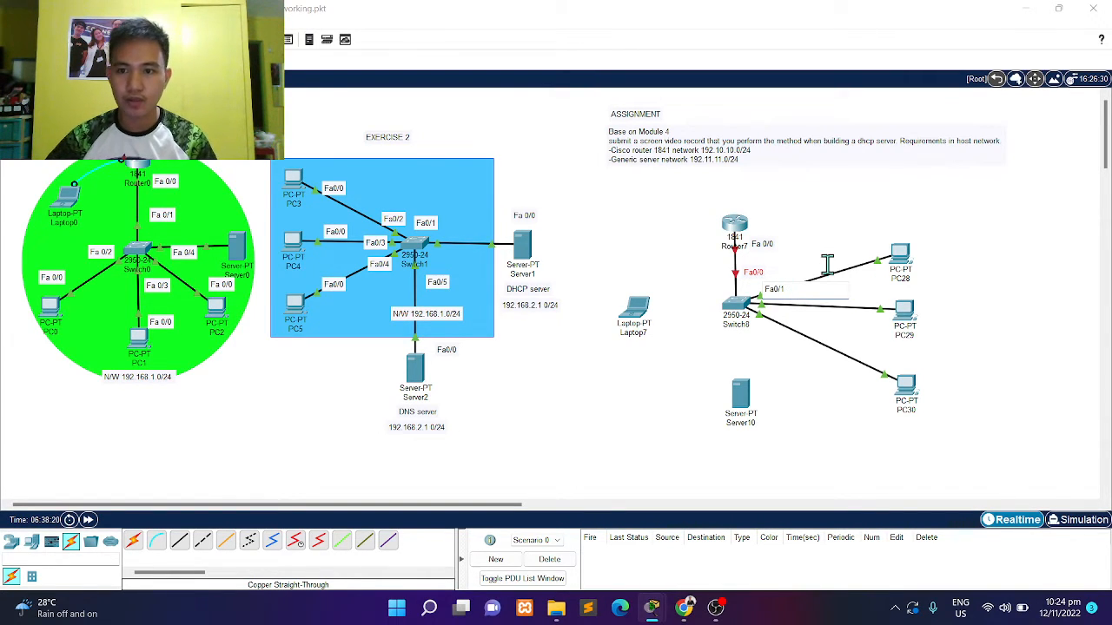
click(864, 246)
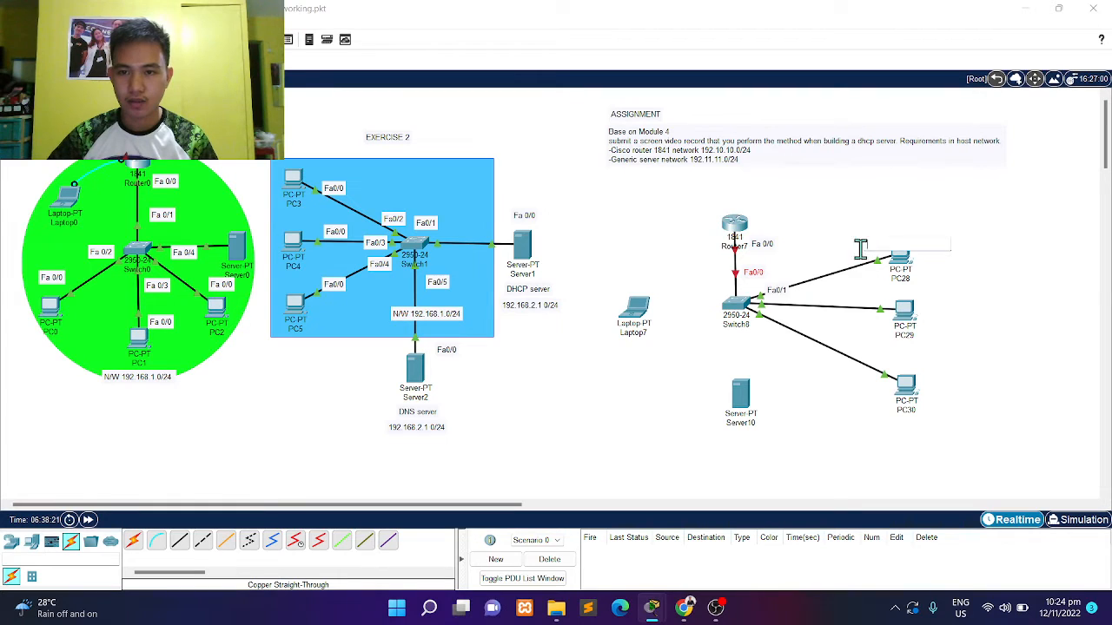
click(769, 304)
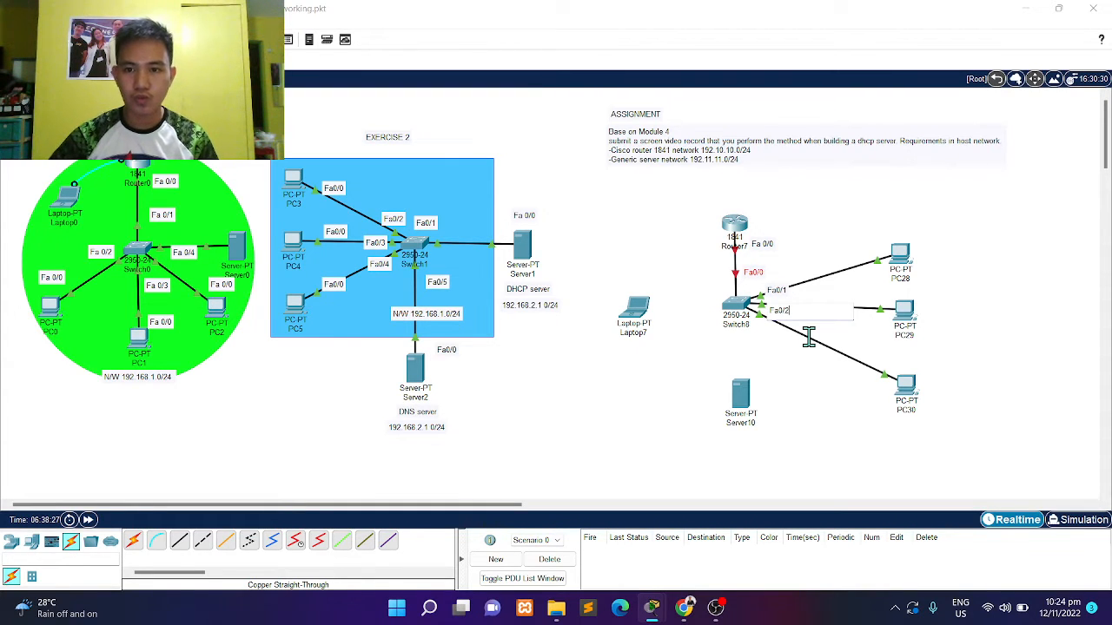
click(769, 335)
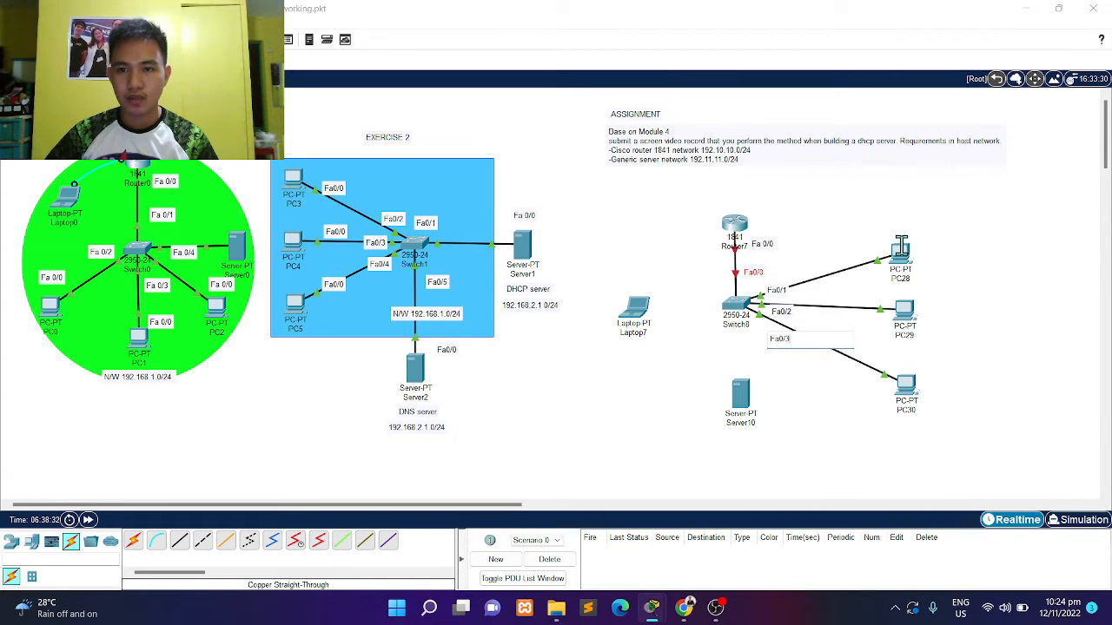
- Copy the "Fa0/0" text from the note above the new switch and paste it into a new note for each of the three PCs
click(851, 234)
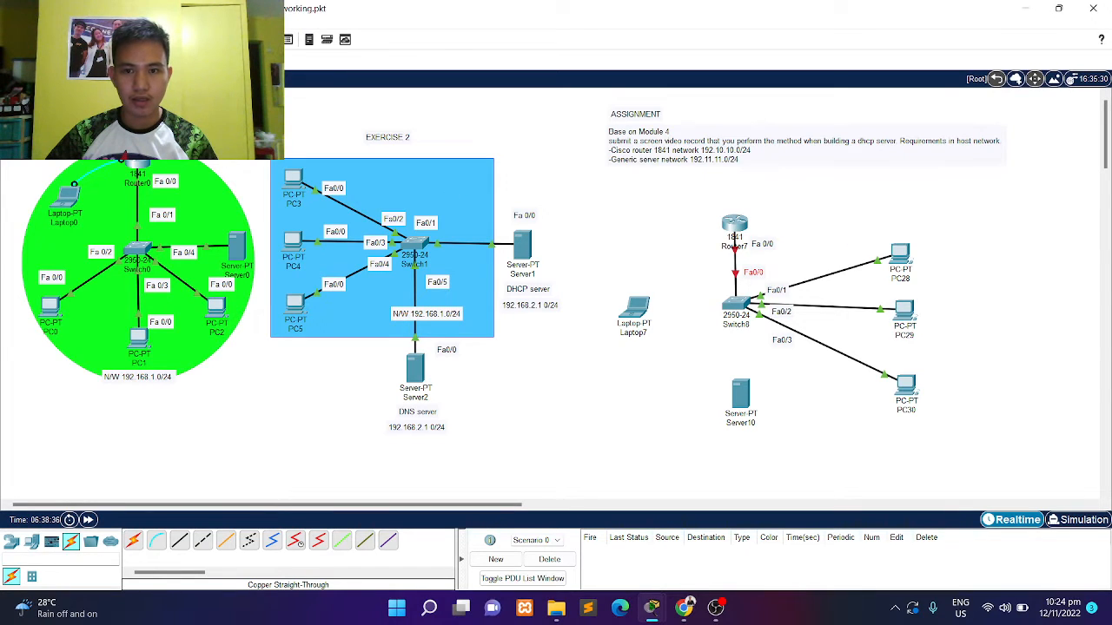
click(742, 270)
text(Fa0/0)
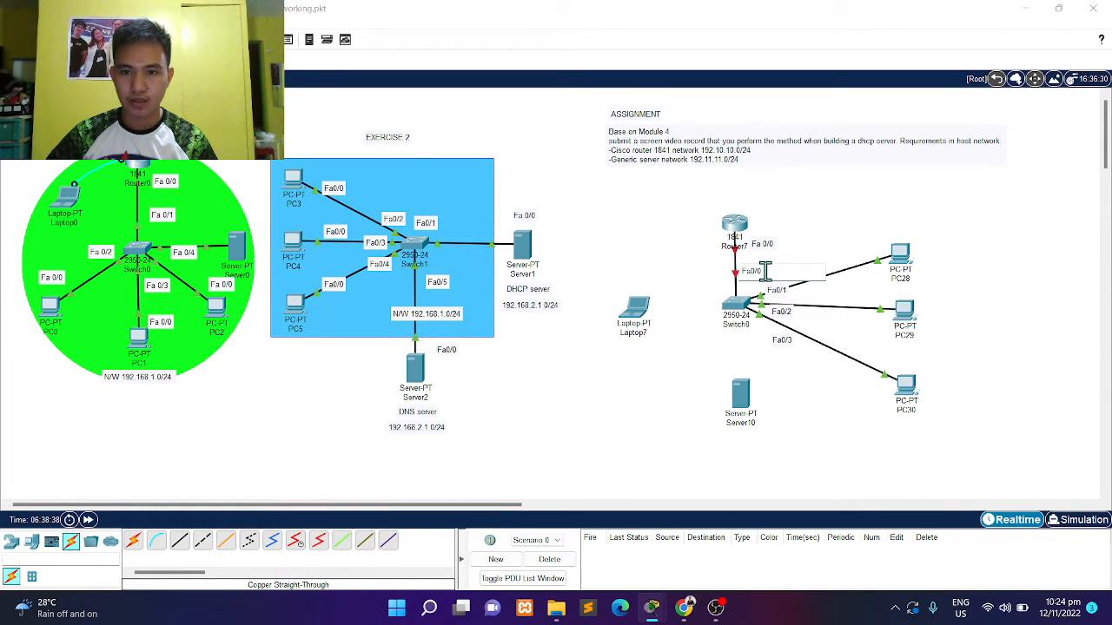
drag(767, 271, 728, 269)
key(ctrl+c)
click(741, 235)
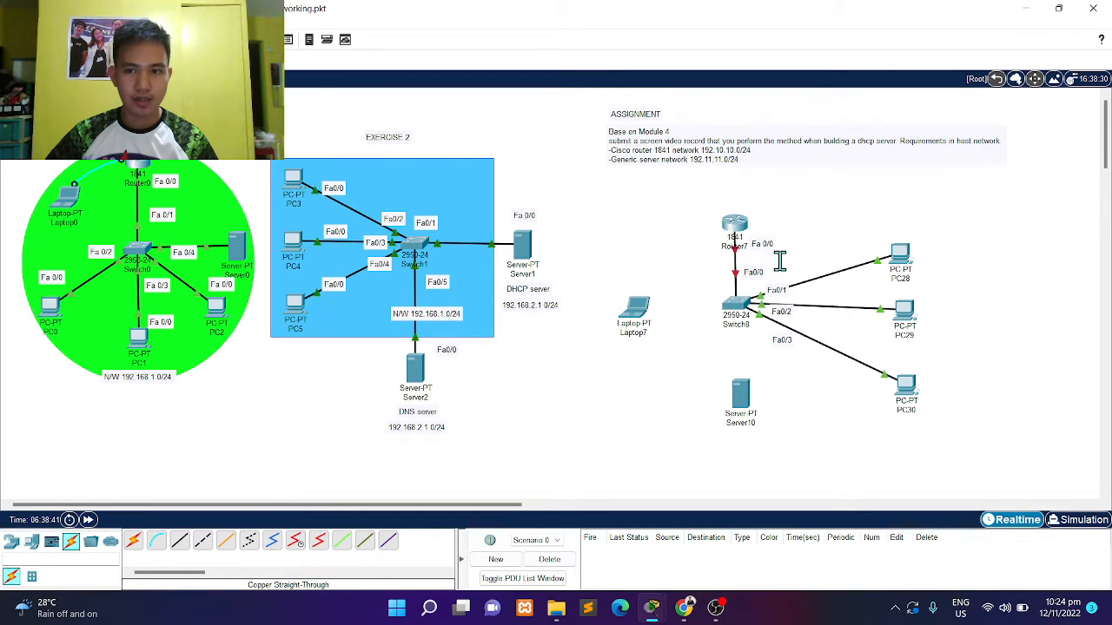
click(880, 295)
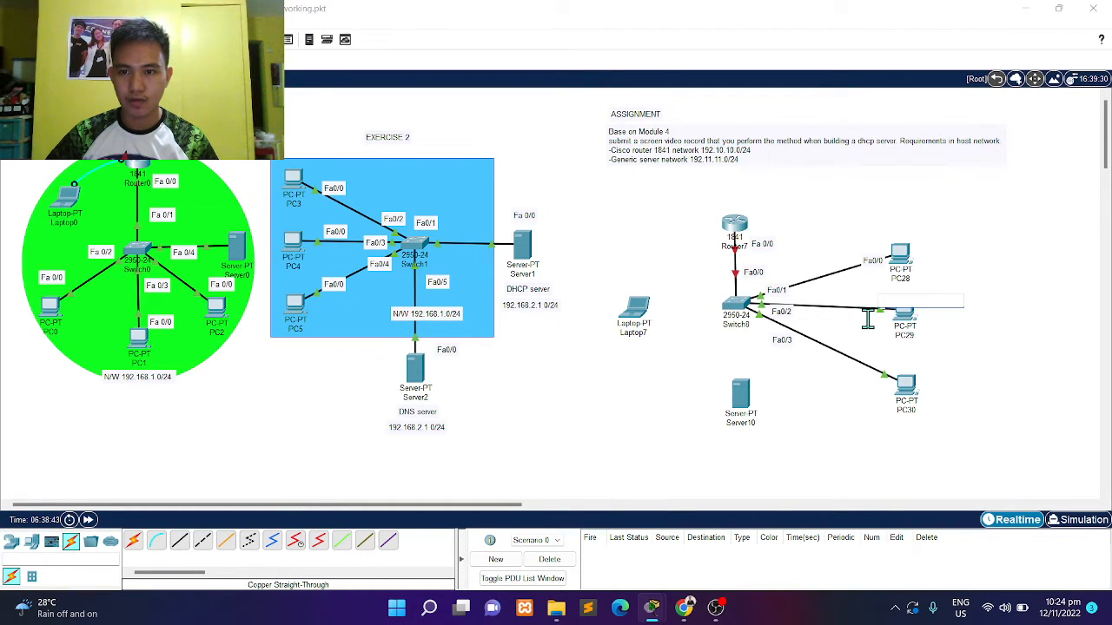
key(ctrl+v)
click(874, 335)
key(ctrl+v)
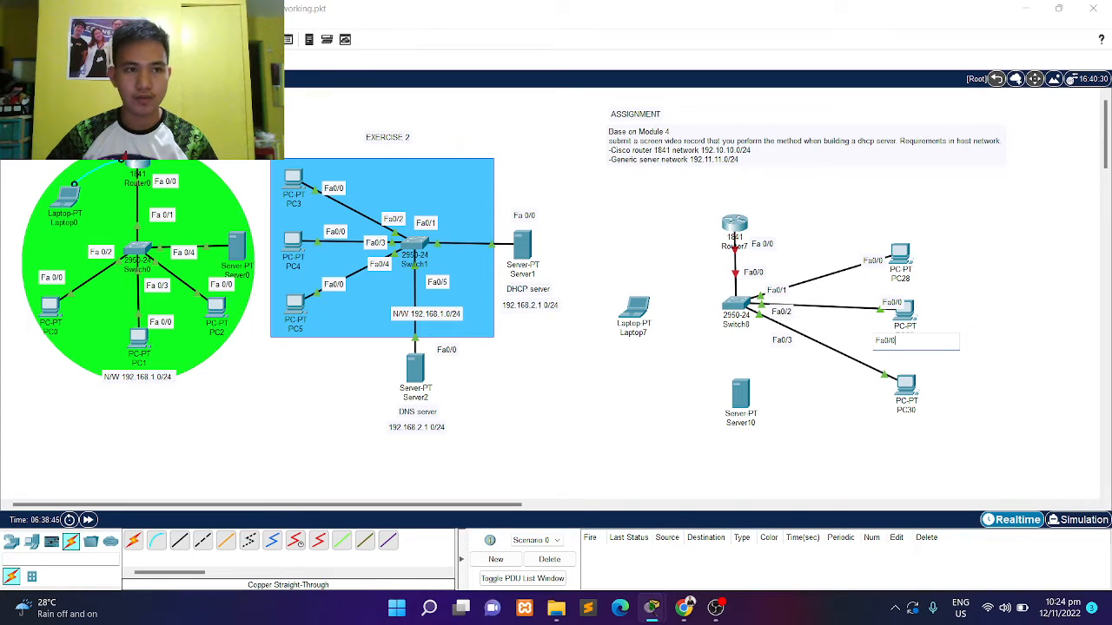
key(Escape)
- Reposition the PCs' "Fa0/0" notes above their cable ends and bring the "Fa0/3" note closer to the slightly shifted switch
drag(890, 339, 892, 357)
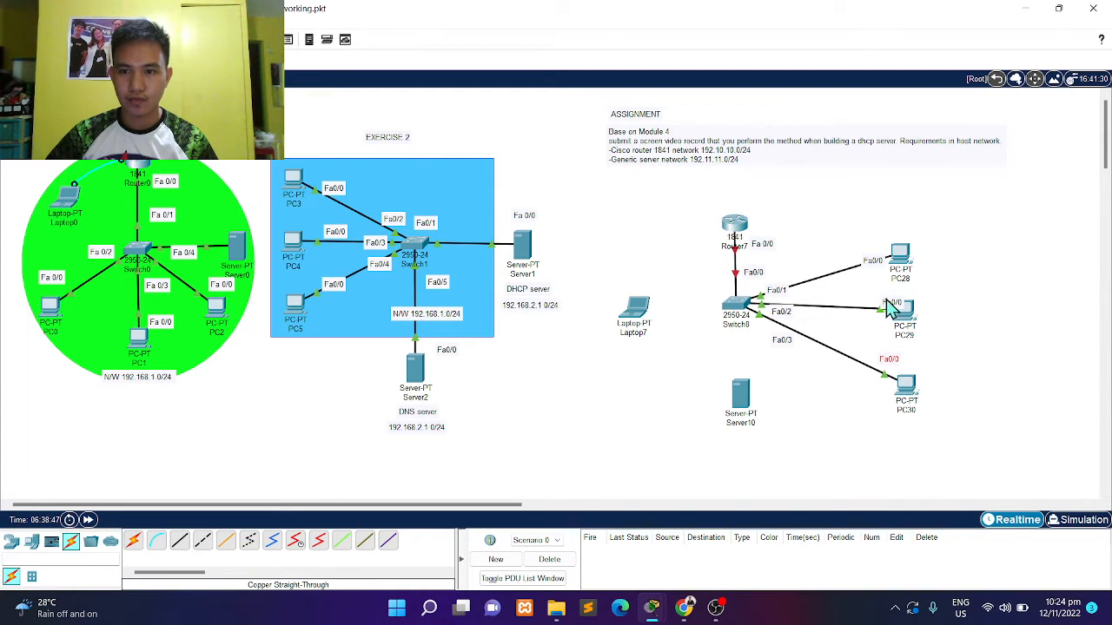
drag(888, 308, 874, 246)
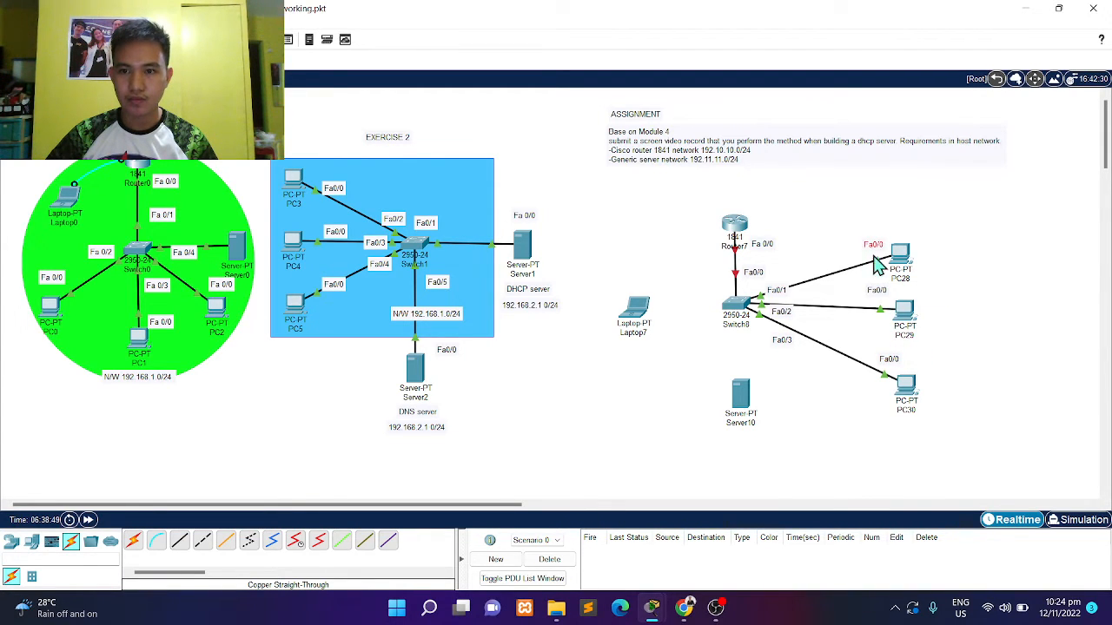
drag(737, 311, 734, 315)
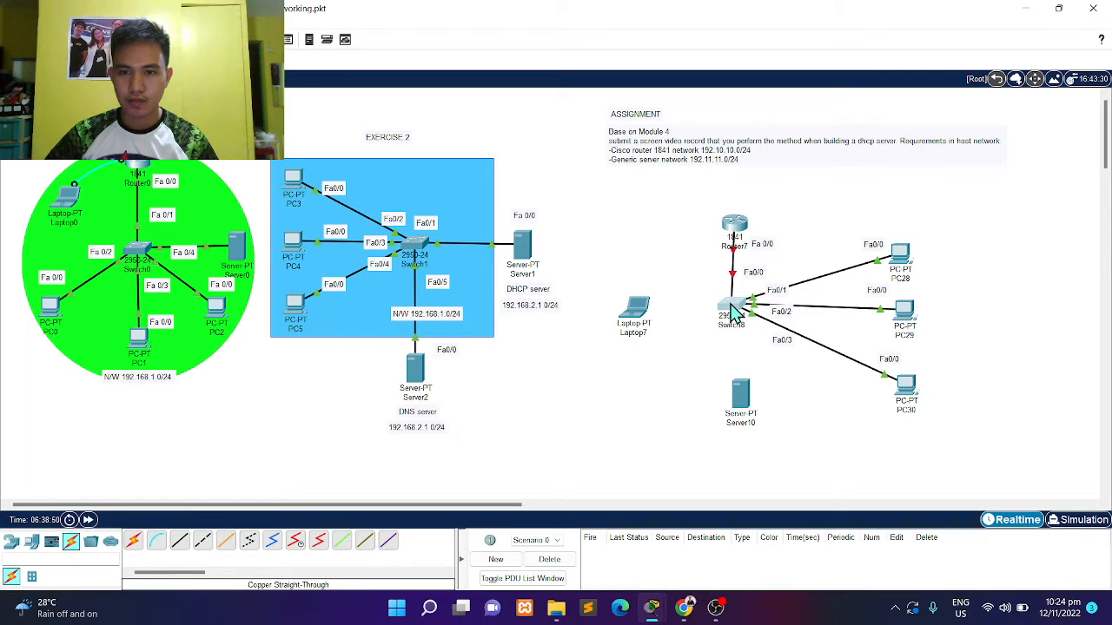
drag(784, 341, 770, 331)
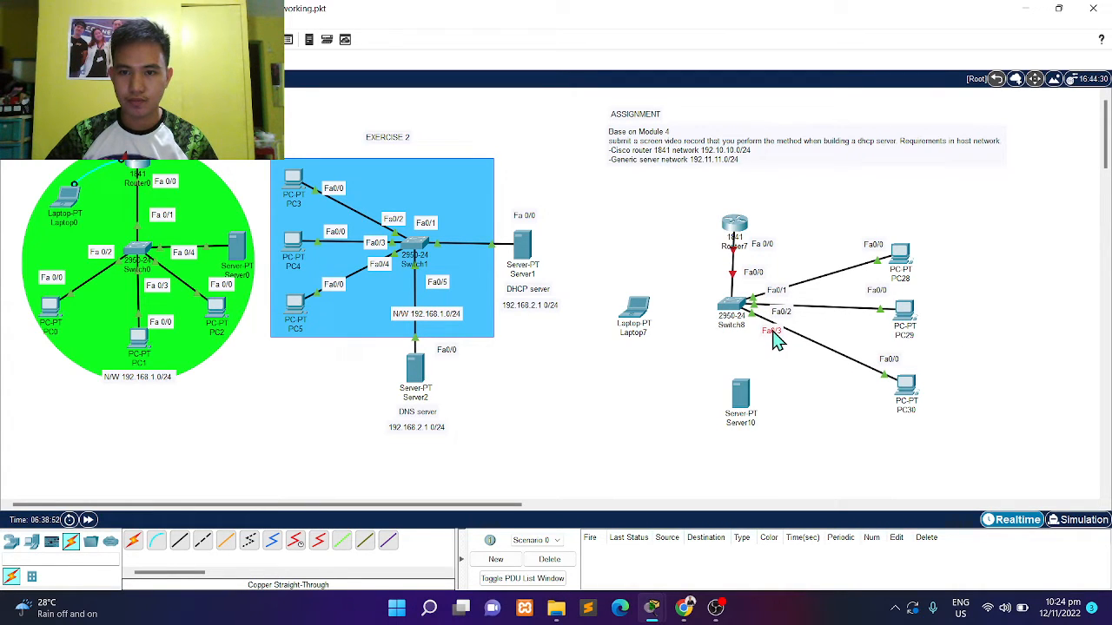
- Shift the new laptop closer to the router and align the 1841 router vertically above the new switch
drag(628, 317, 641, 315)
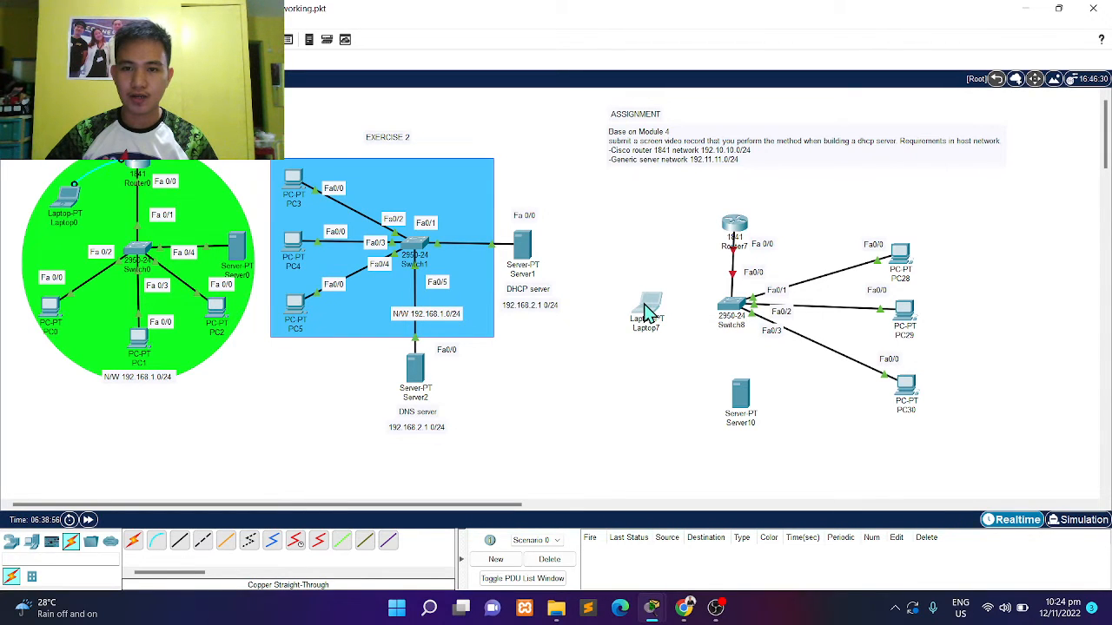
click(645, 312)
click(737, 99)
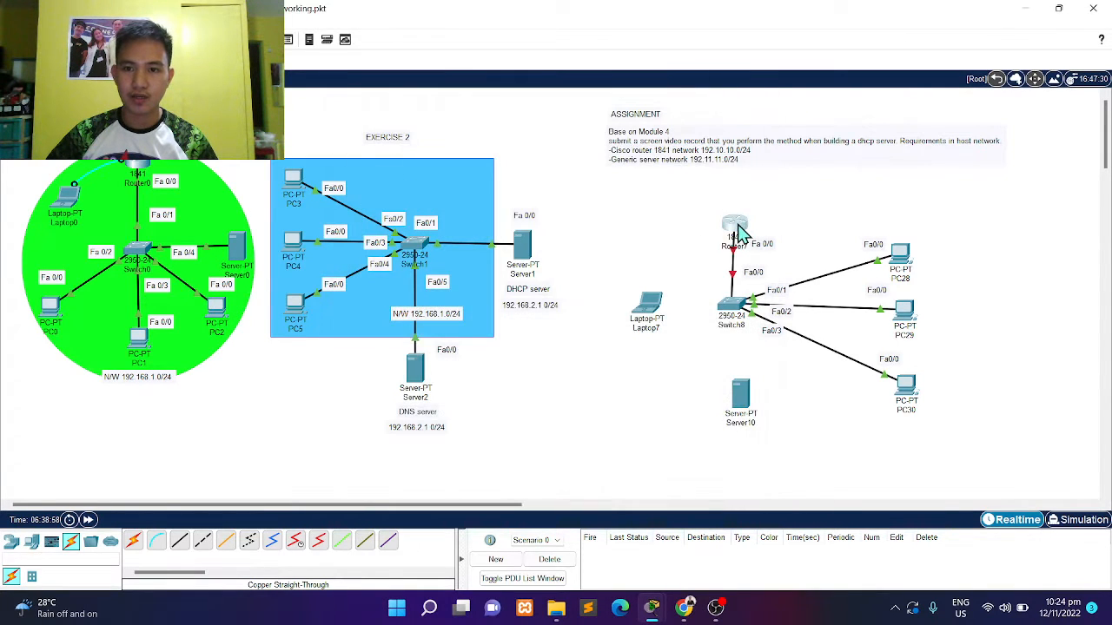
drag(736, 225, 734, 225)
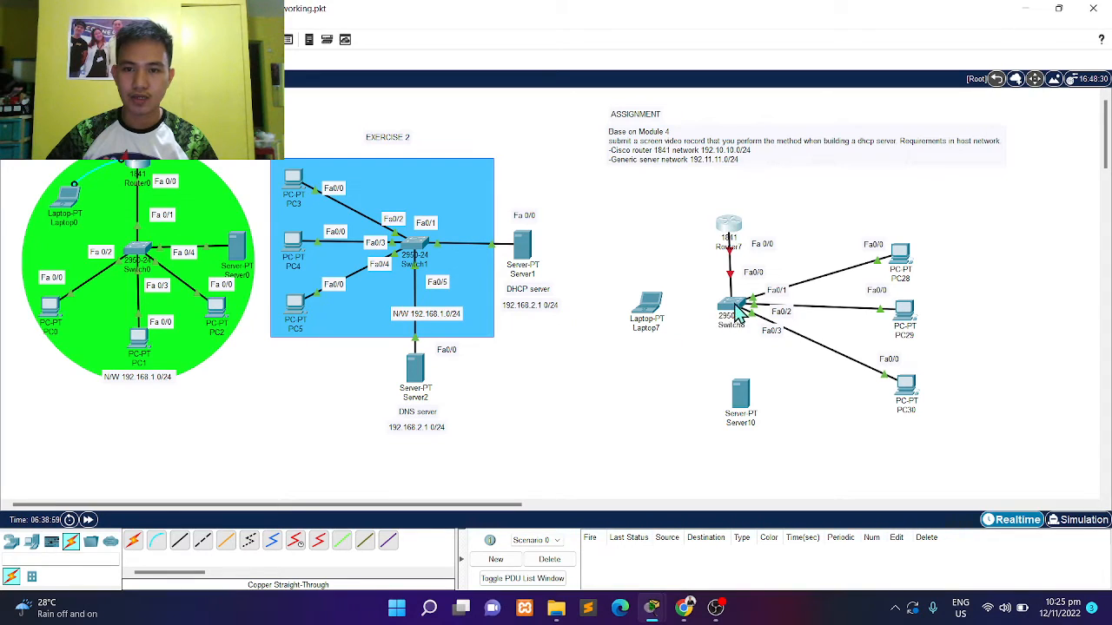
drag(735, 306, 732, 306)
drag(649, 308, 646, 304)
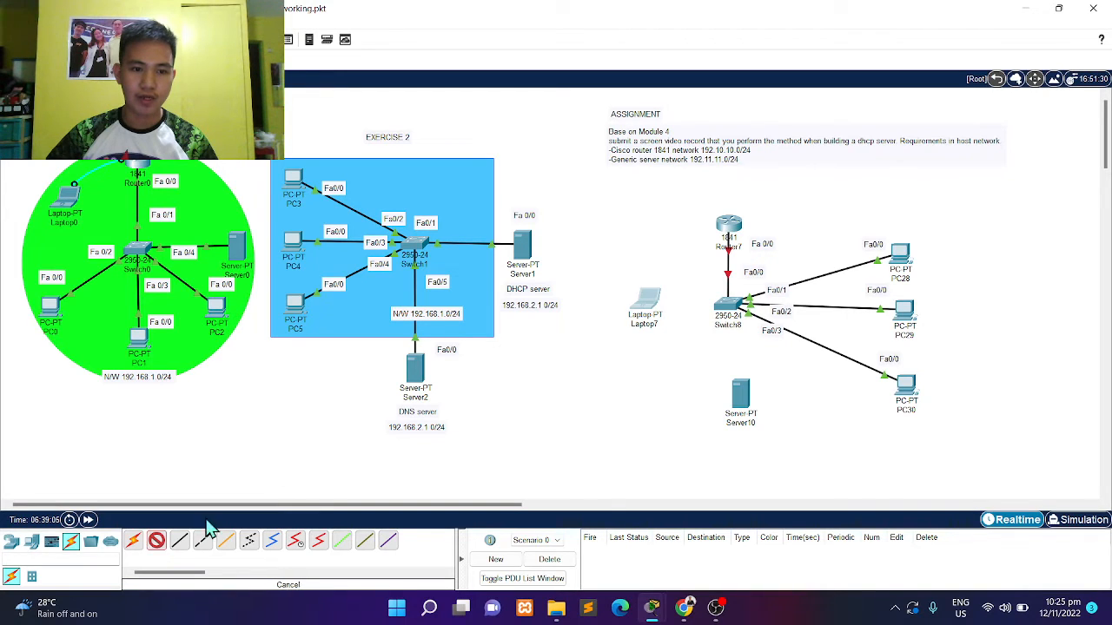
- Connect the new laptop's RS 232 port to the 1841 router's Console port with a console cable
click(642, 319)
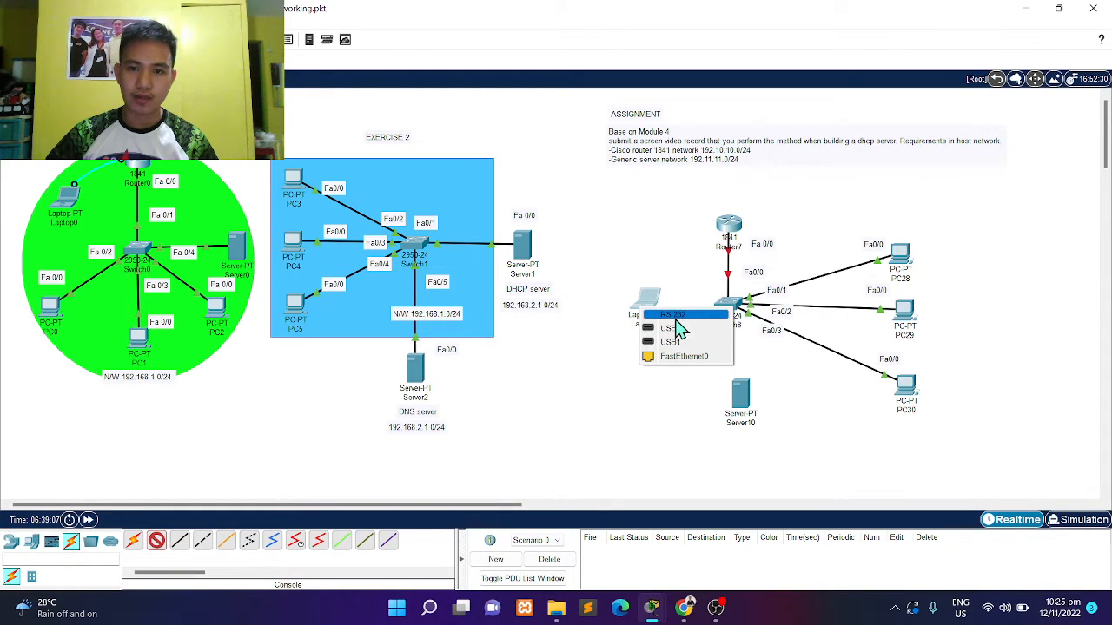
click(677, 315)
click(728, 227)
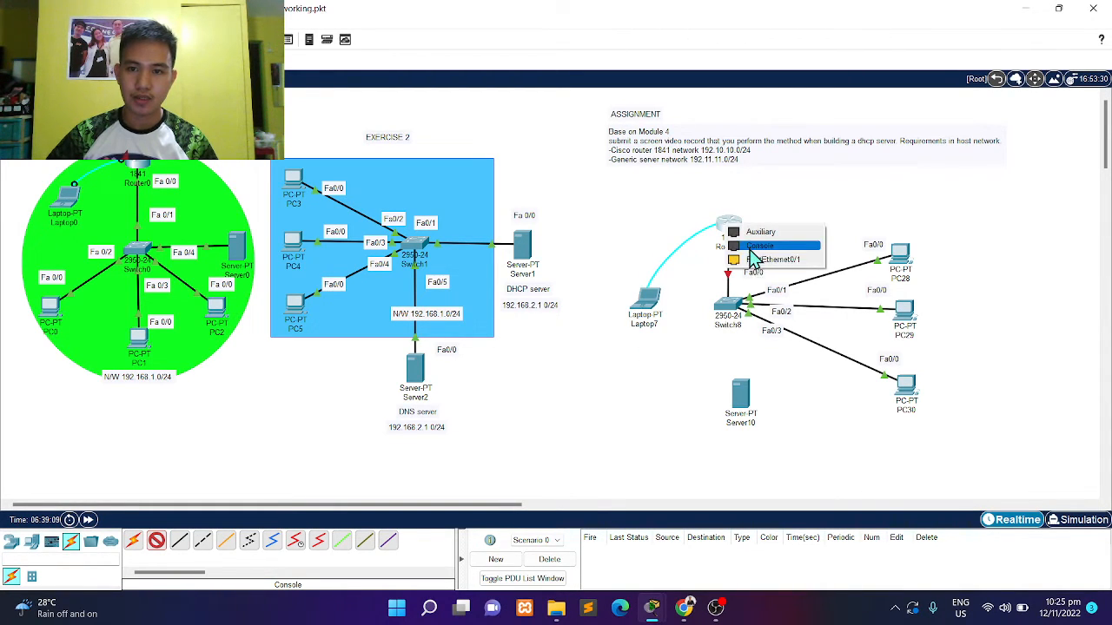
click(753, 259)
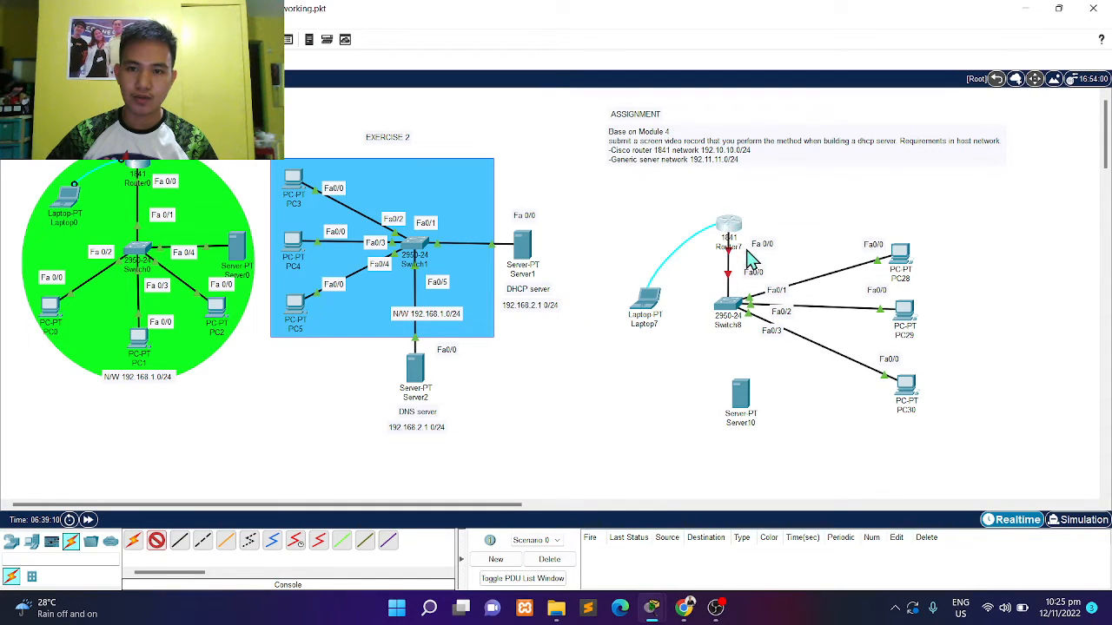
- Open the new laptop's device window, view its physical device view beside the topology, and close it
click(645, 302)
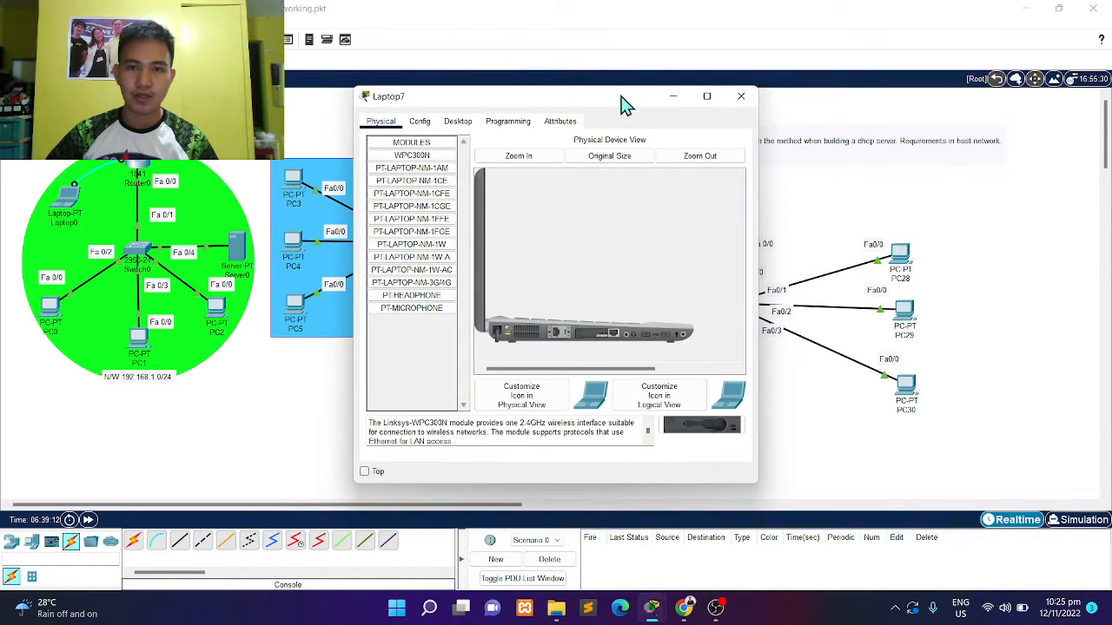
drag(628, 106, 479, 105)
double_click(479, 104)
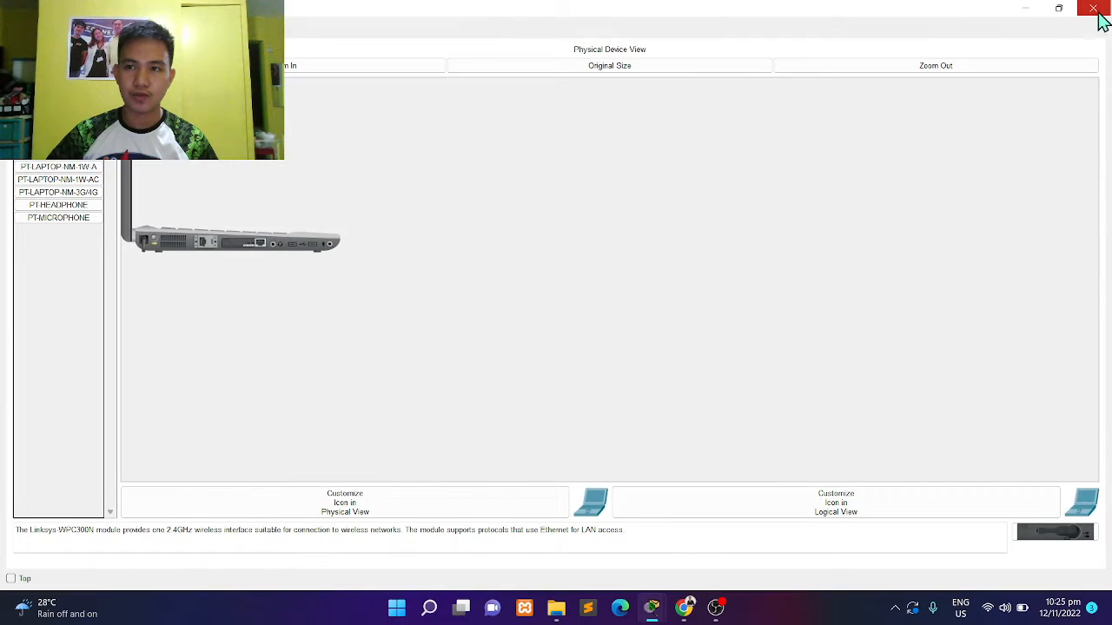
click(1058, 8)
drag(462, 109, 432, 111)
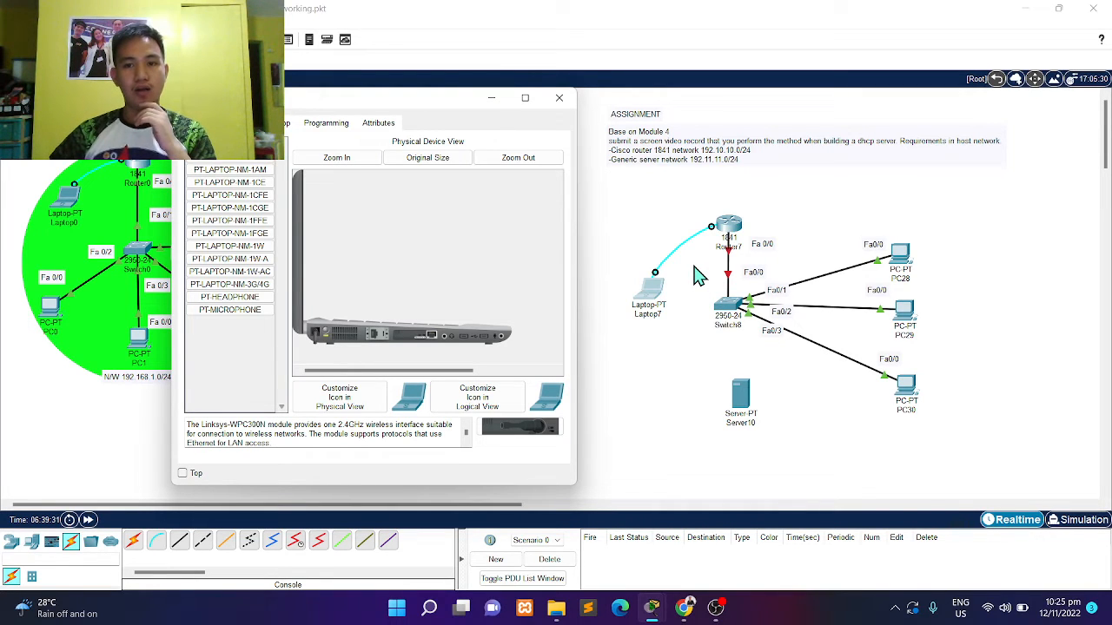
click(558, 97)
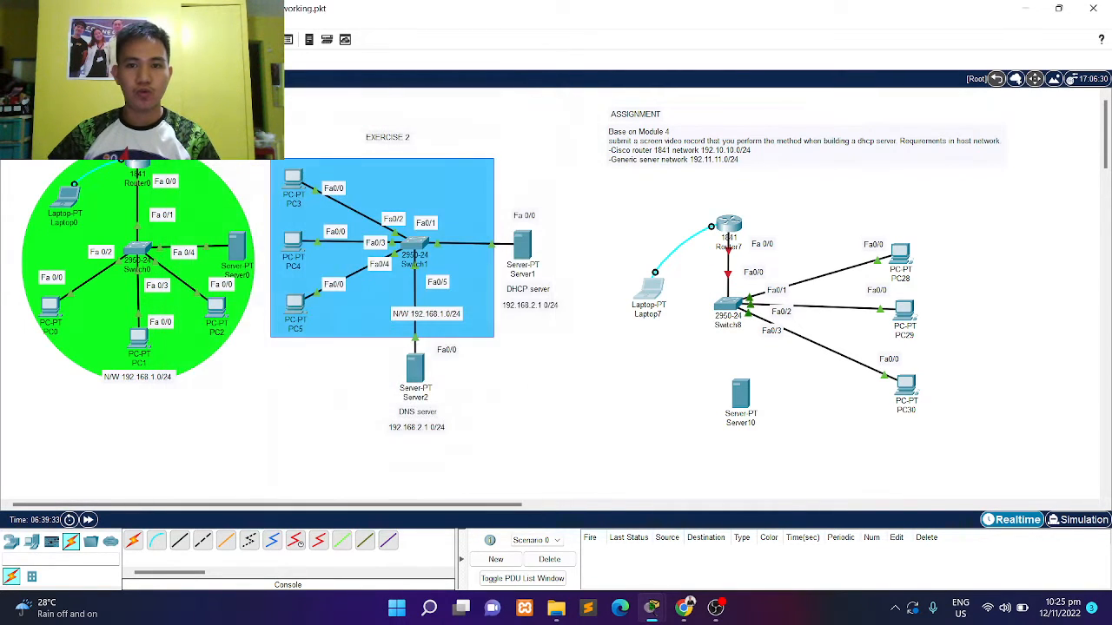
- Place the note "N/W:192.10.10.1" above the 1841 router in the assignment topology
click(717, 200)
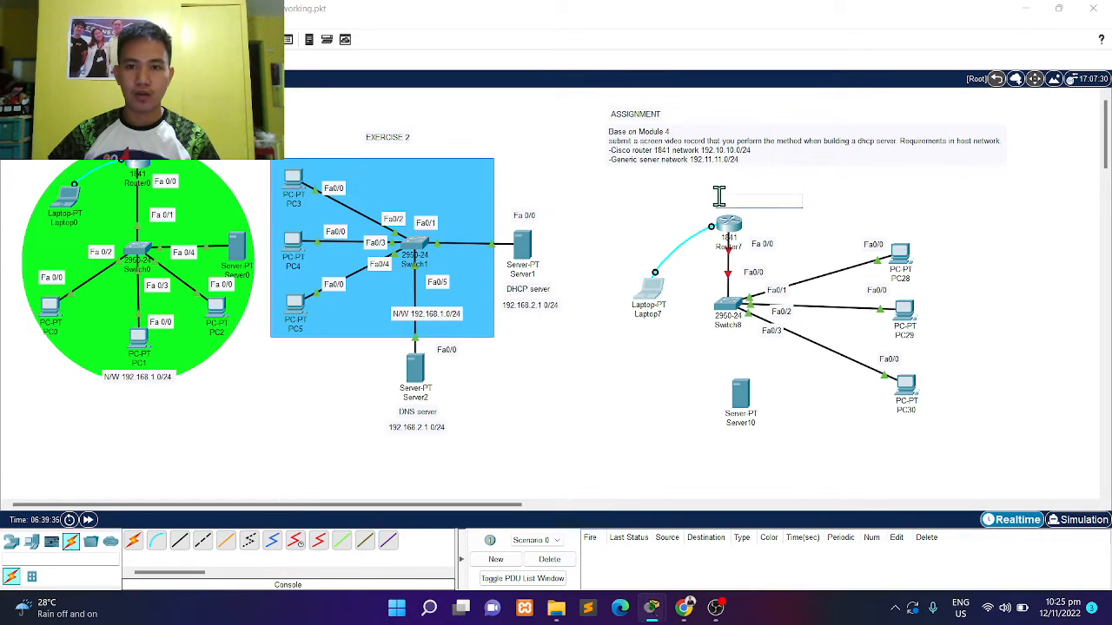
text(n)
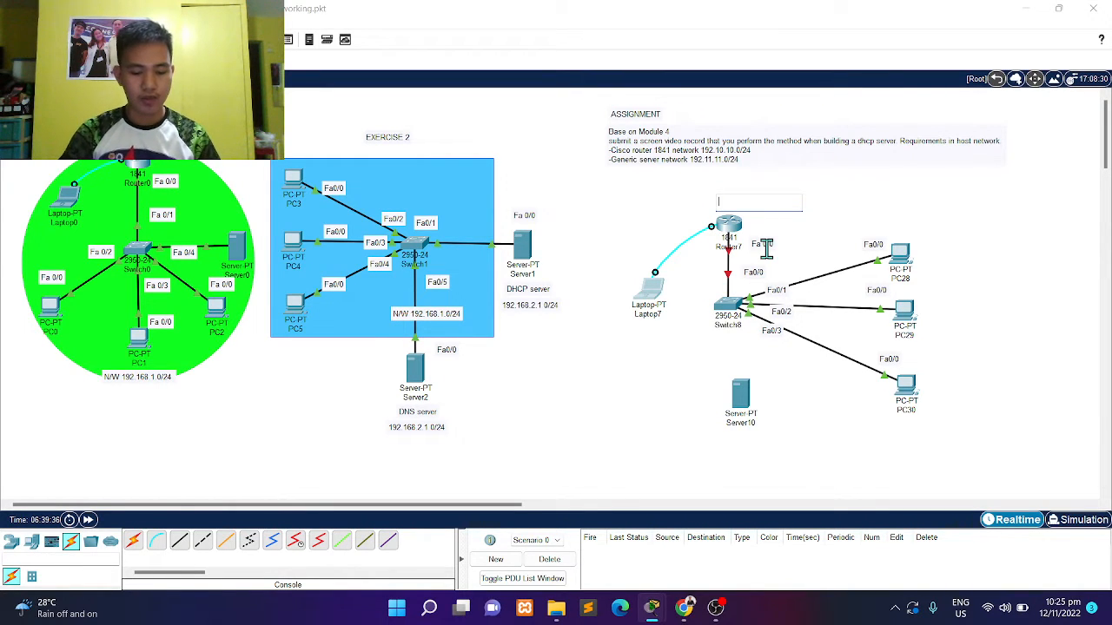
text(N/W)
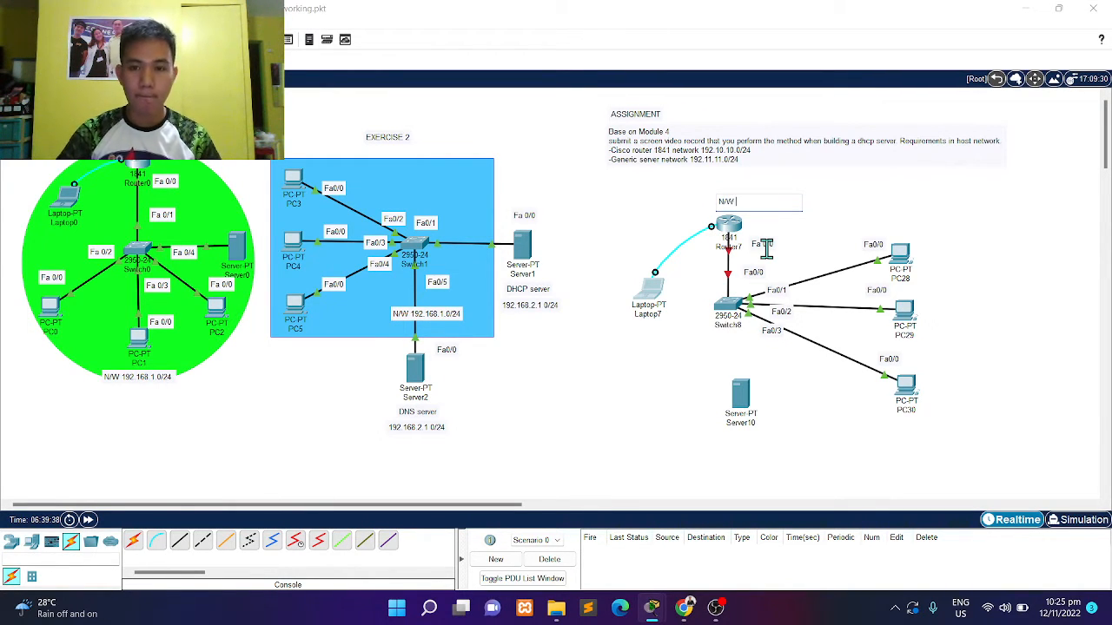
text( 192)
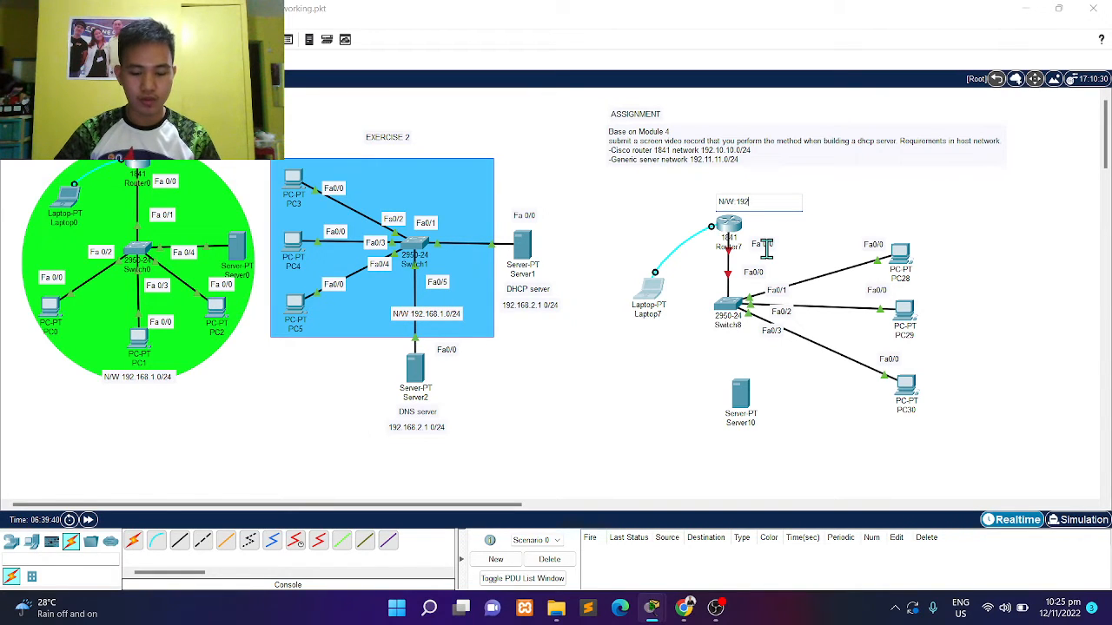
text(.10.1)
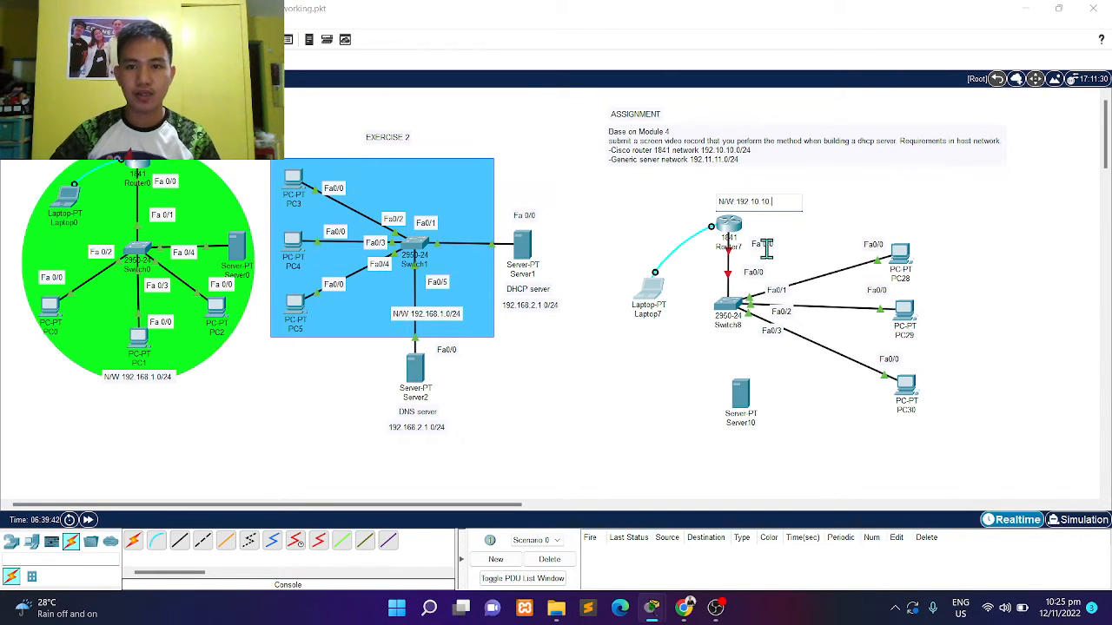
text(0.)
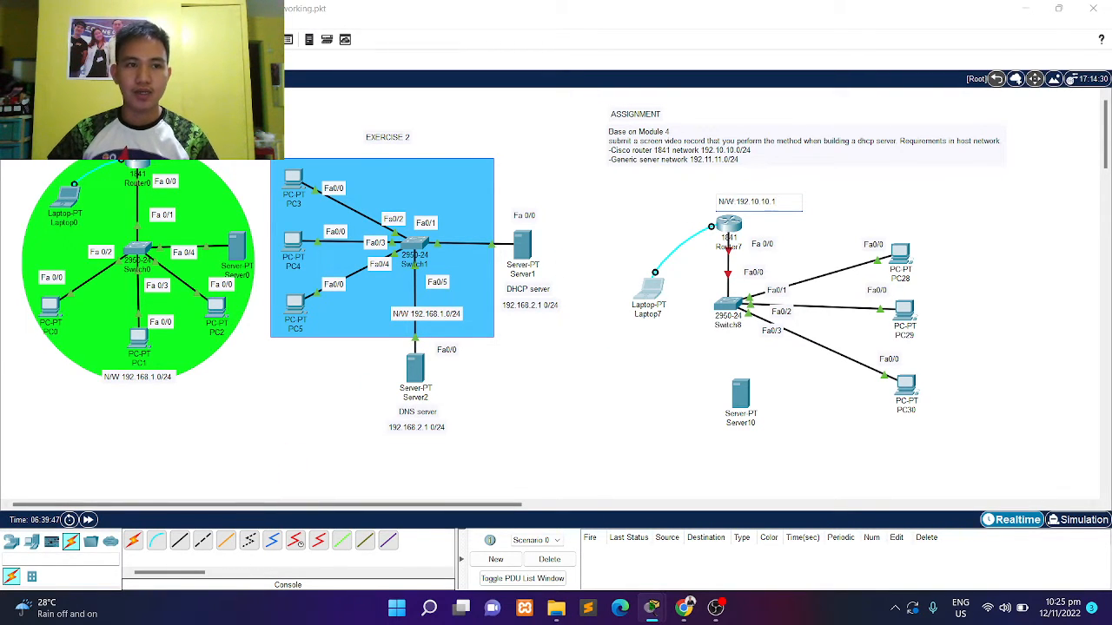
click(13, 60)
- Open a terminal session to the router from the new laptop with the default port settings and answer NO to the initial configuration dialog
click(650, 291)
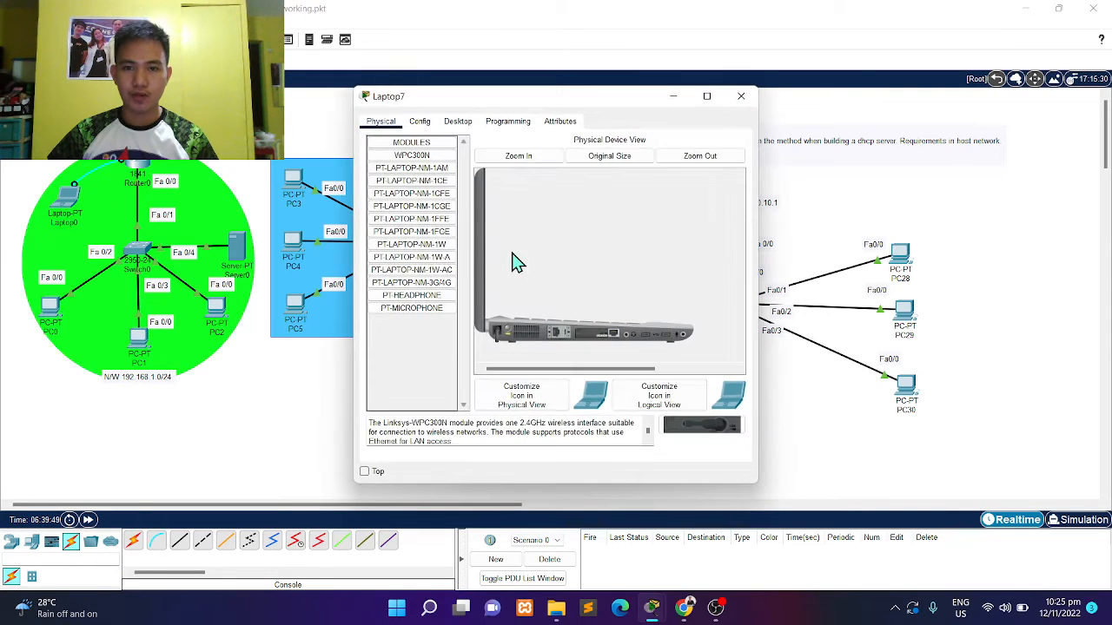
click(469, 121)
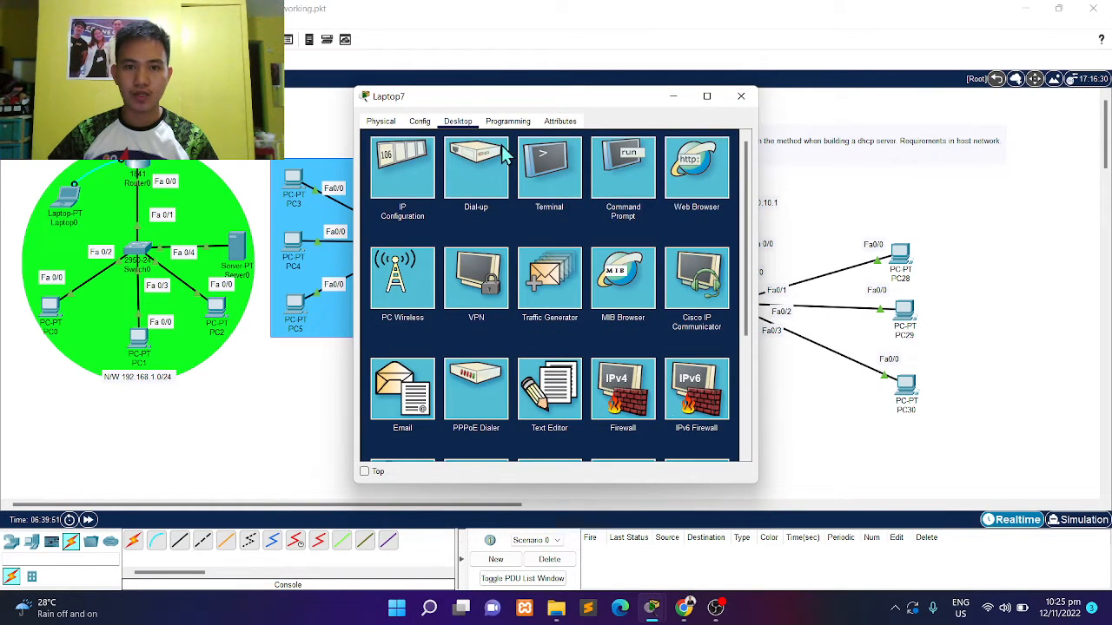
click(547, 172)
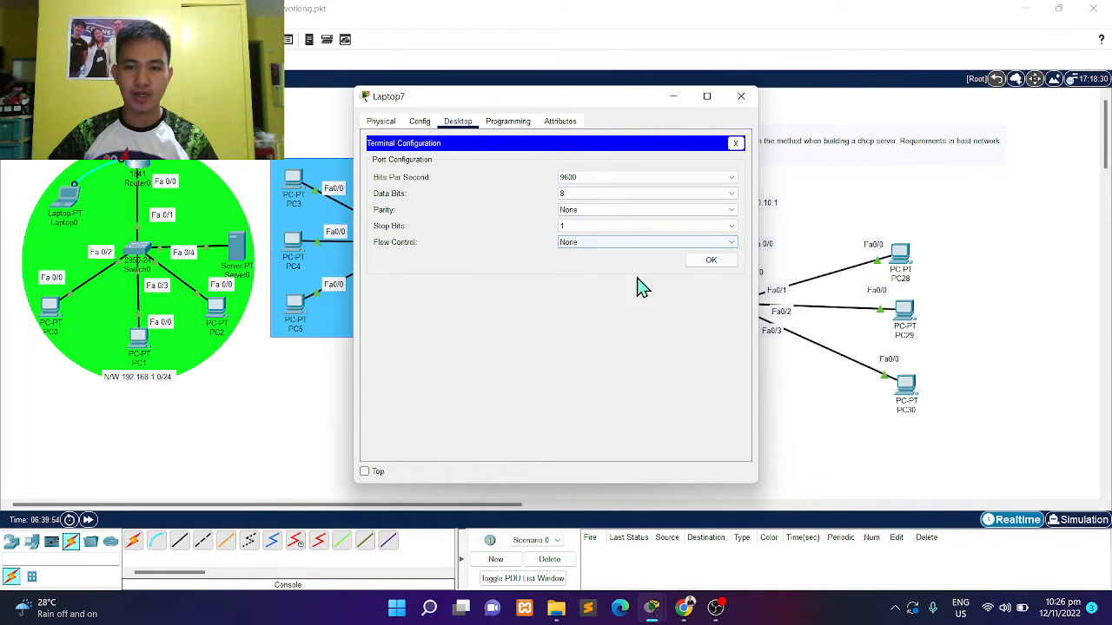
click(712, 262)
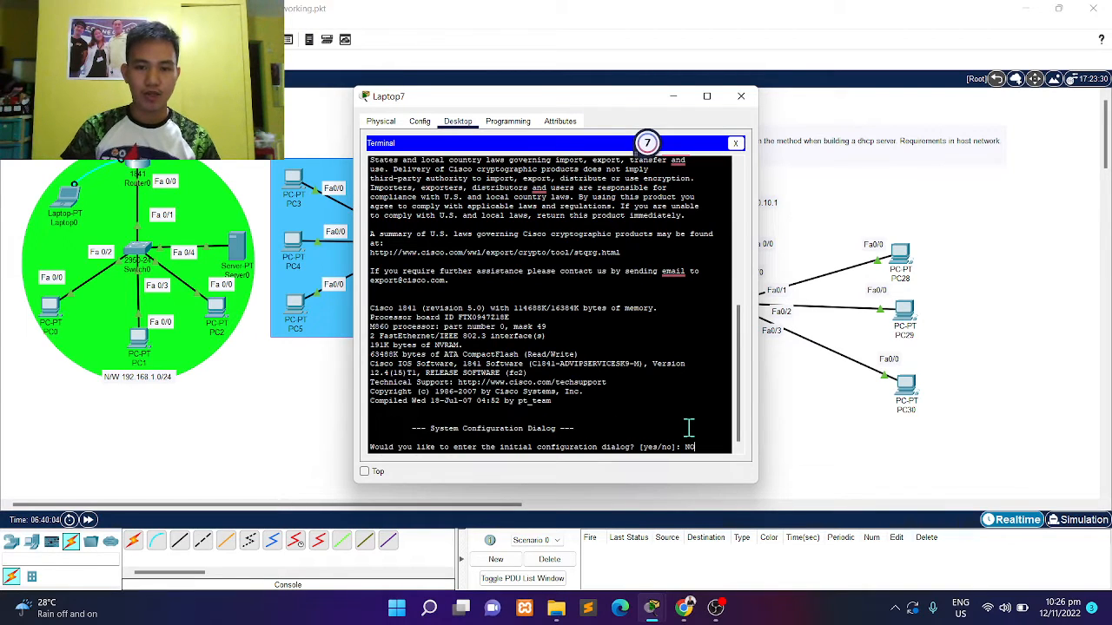
key(Return)
key(Return)
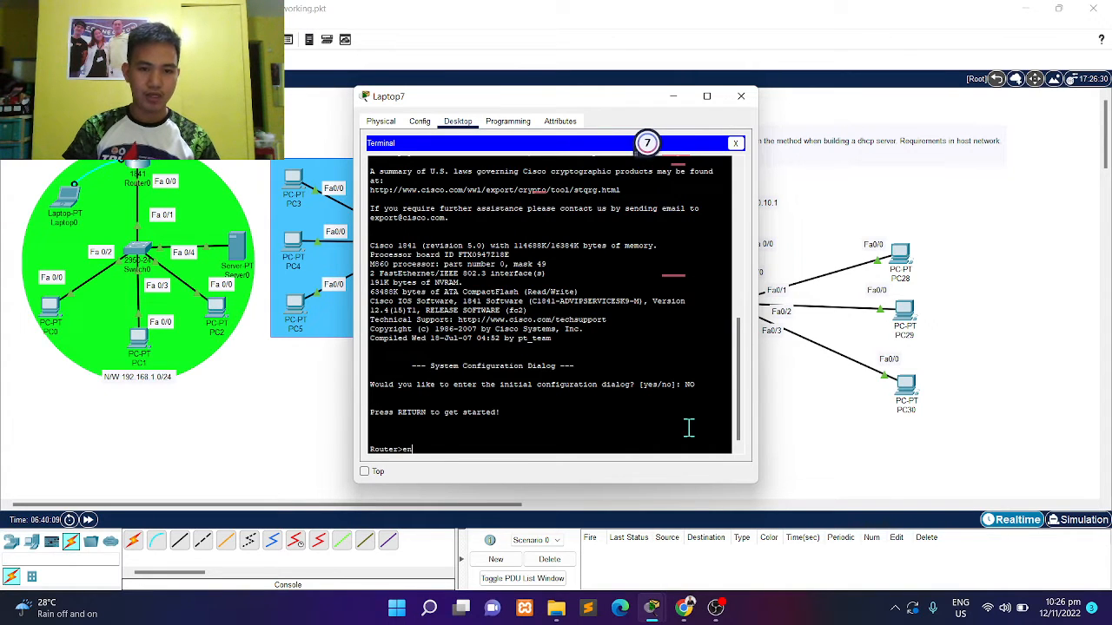
- Enter privileged mode on the router with "enable" and global configuration mode with "config terminal"
text(enable)
key(Return)
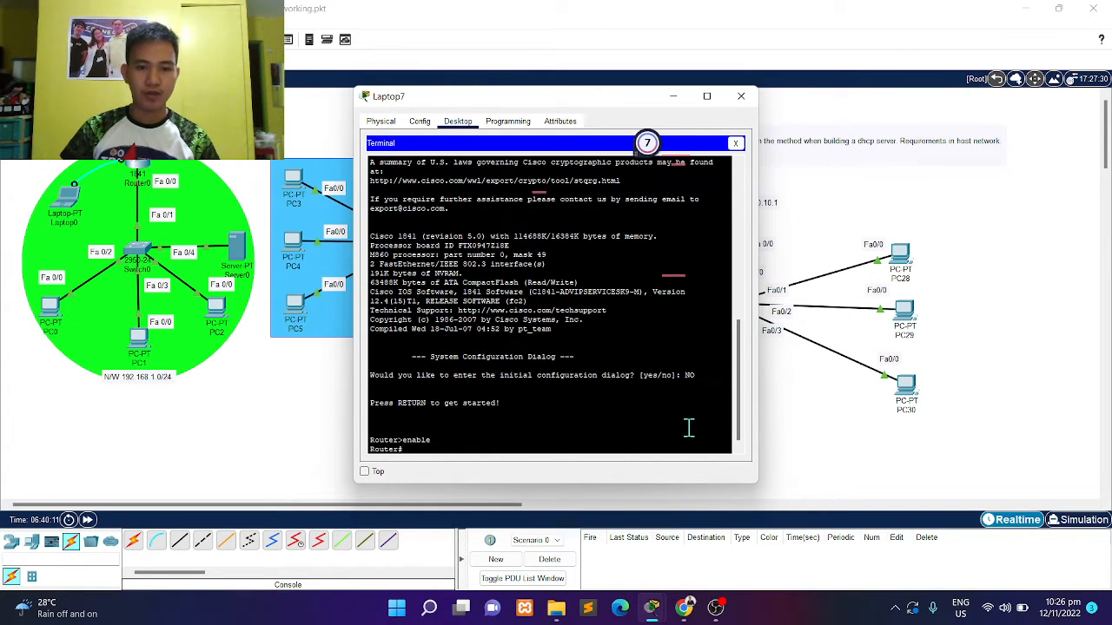
text(con)
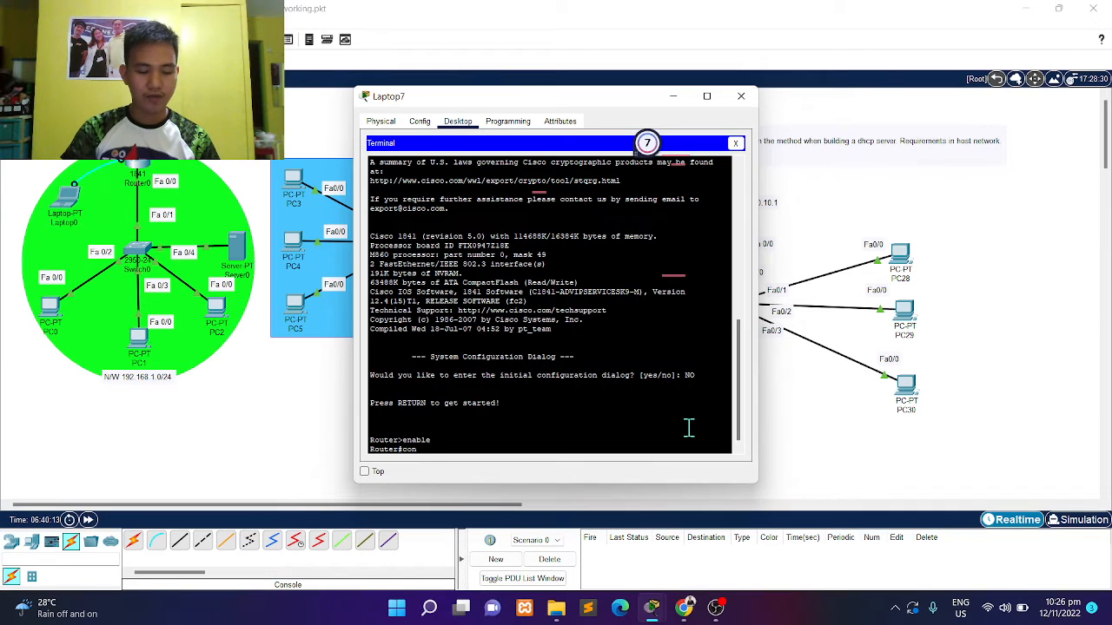
text(fig terminal)
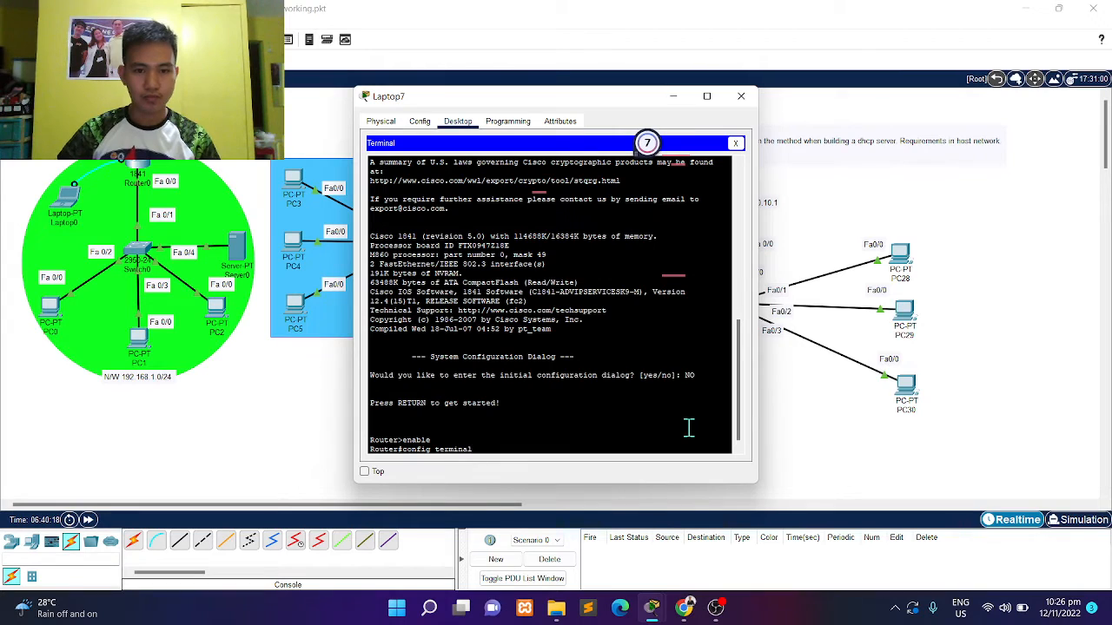
key(Return)
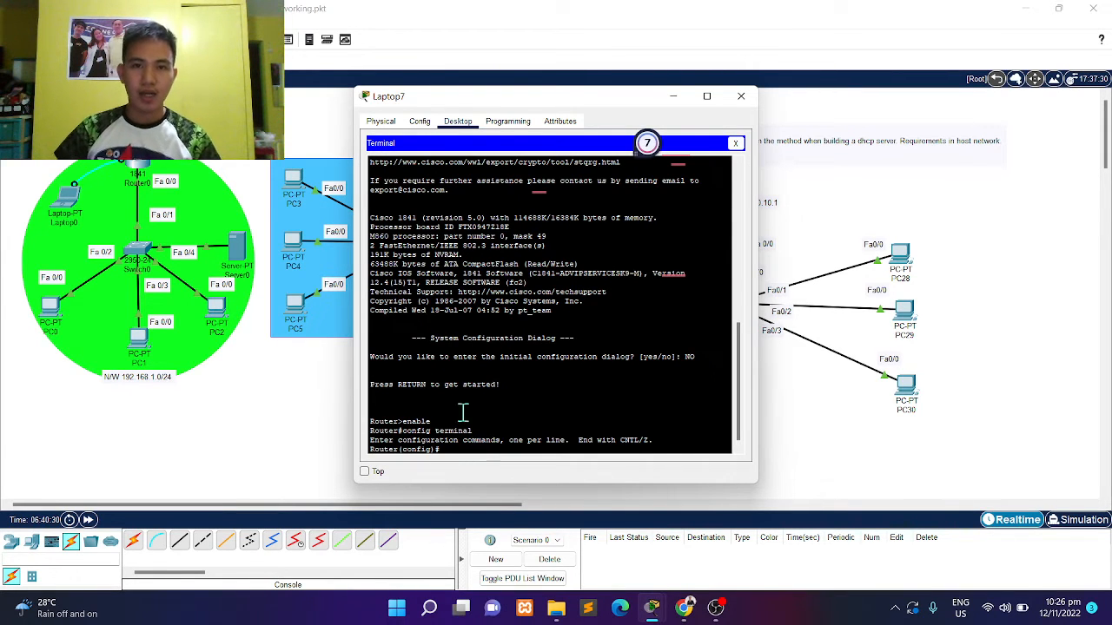
- Move the laptop window clear of the assignment router and enter interface configuration mode with "int fa0/0"
drag(533, 99, 459, 103)
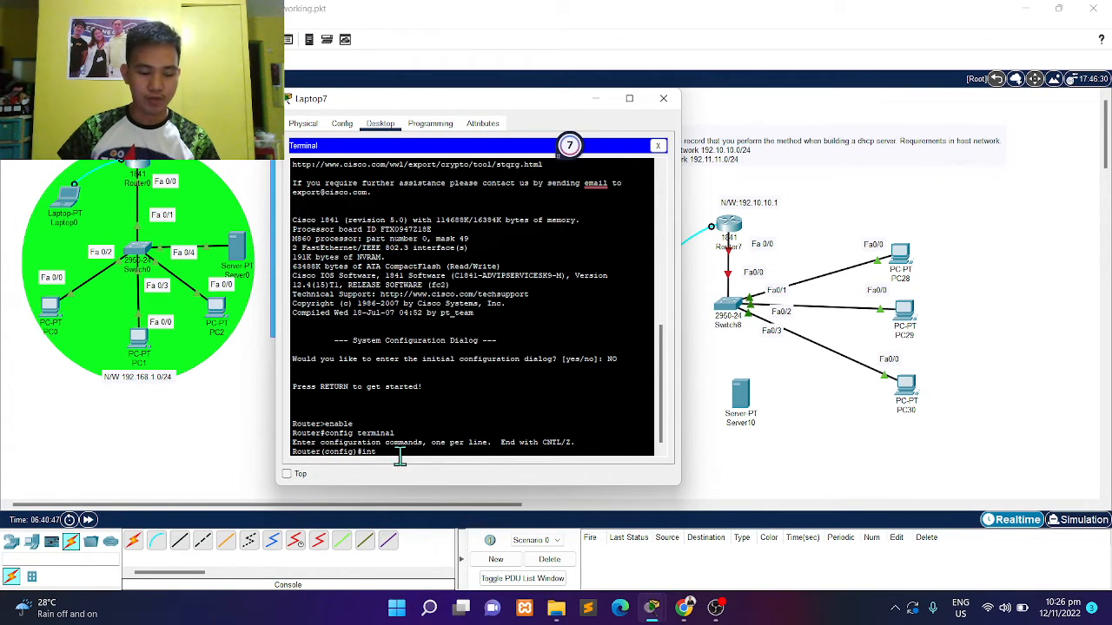
text(F)
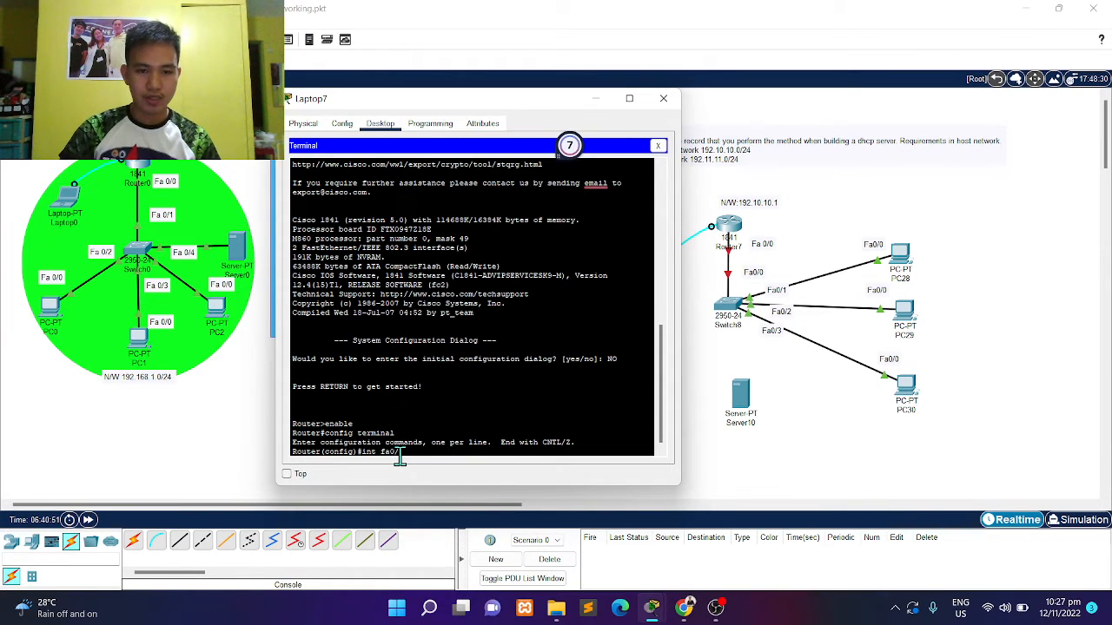
text(a0/0)
key(Return)
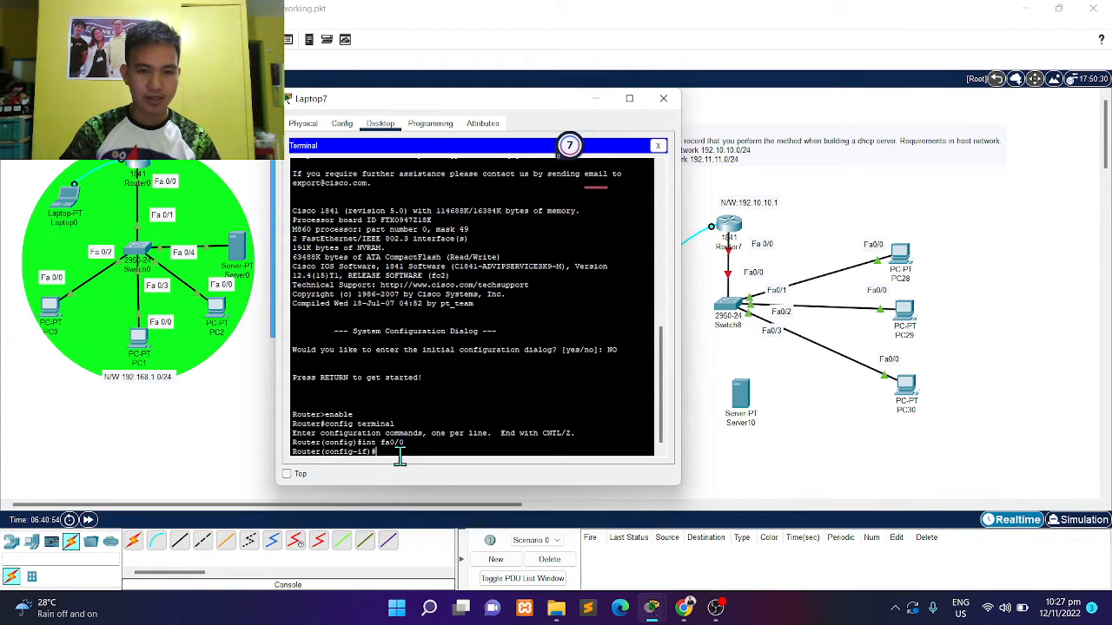
- Assign the router's fa0/0 interface the address with "ip add 192.10.10.1 255.255.255.0"
text(ip)
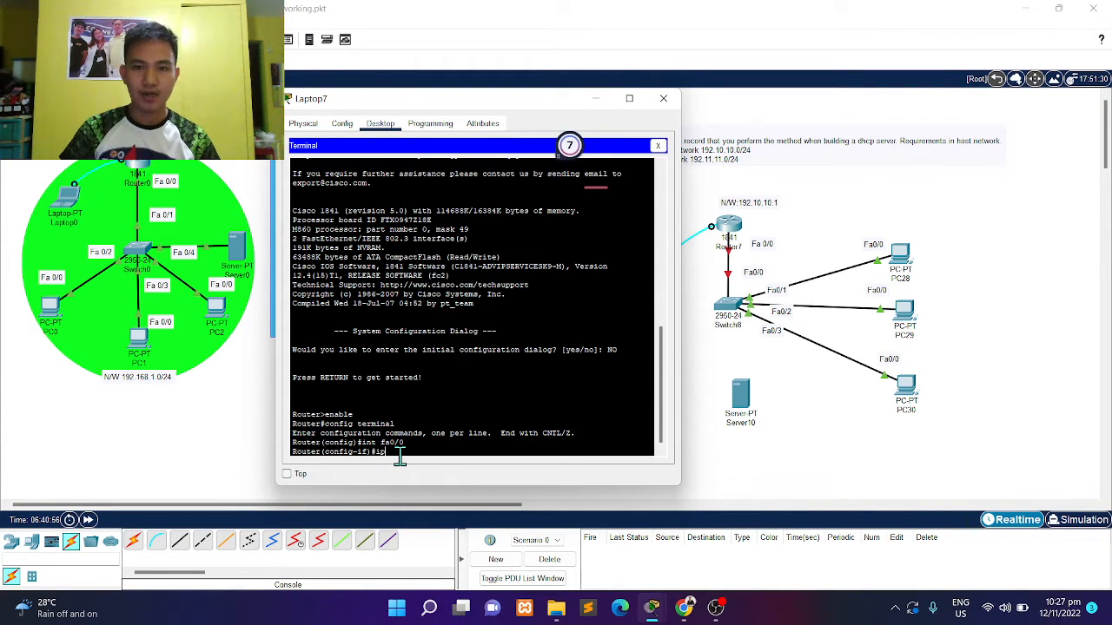
text( ad)
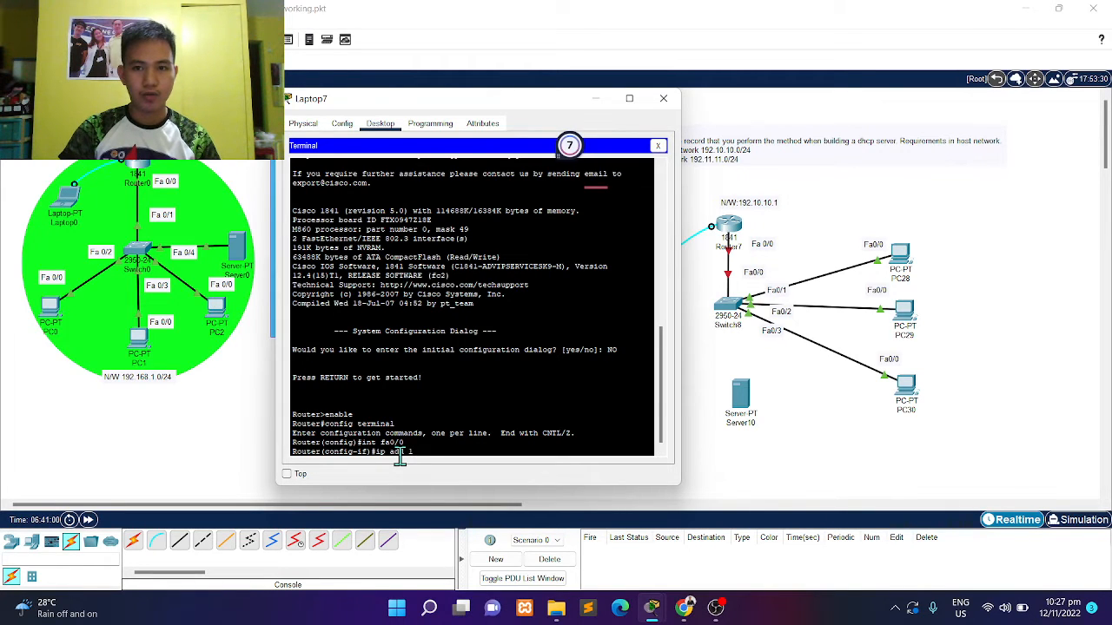
text(d 192.10)
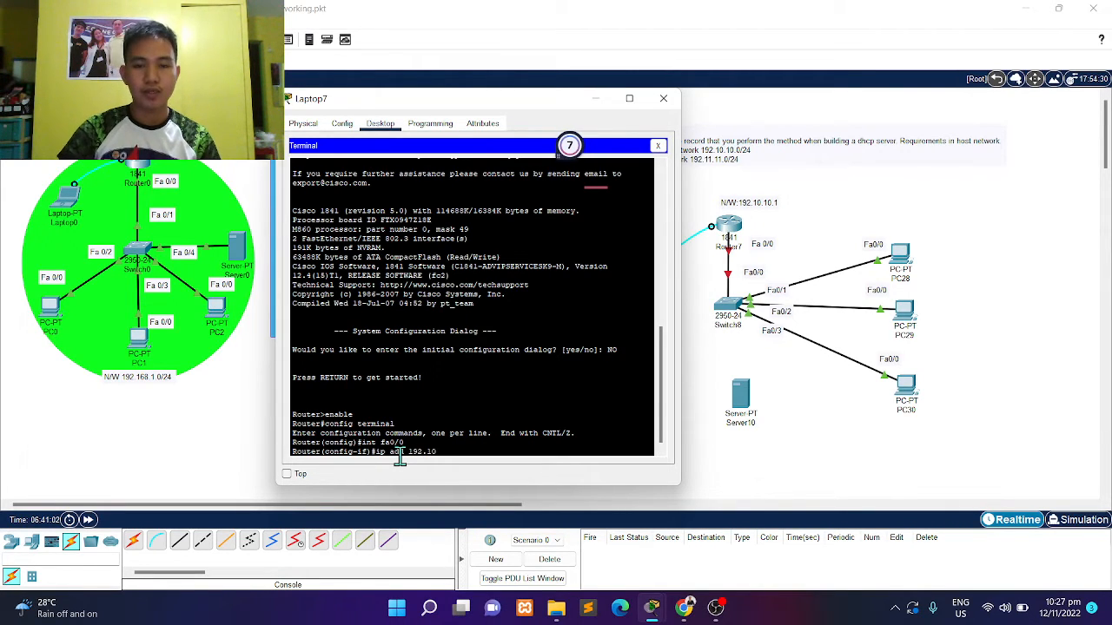
text(.10.1)
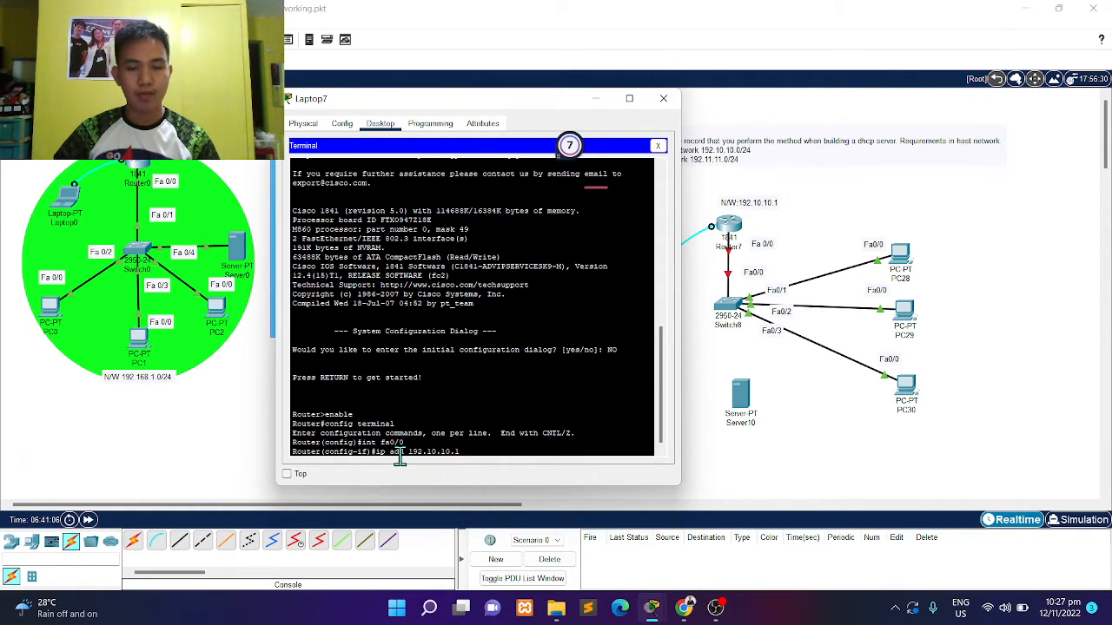
text( 255.)
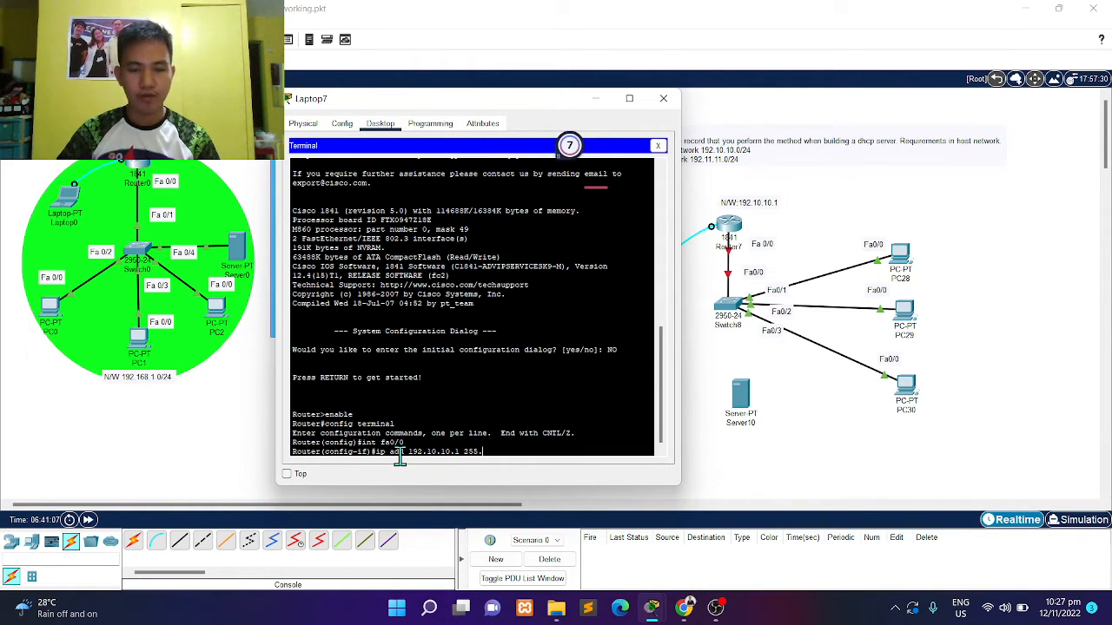
text(255.255)
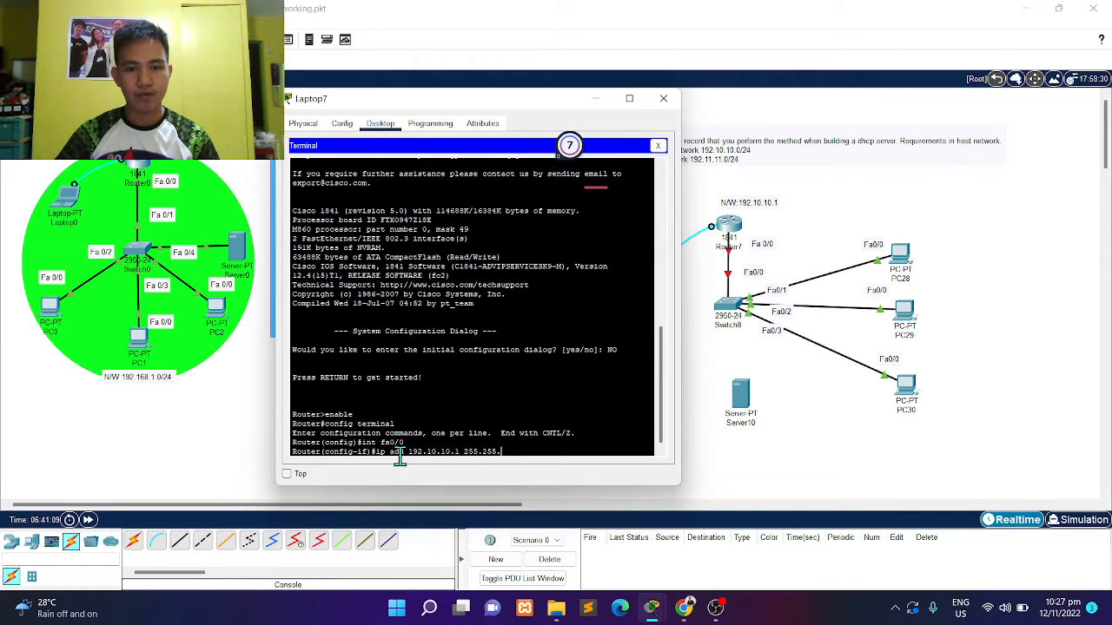
text(.)
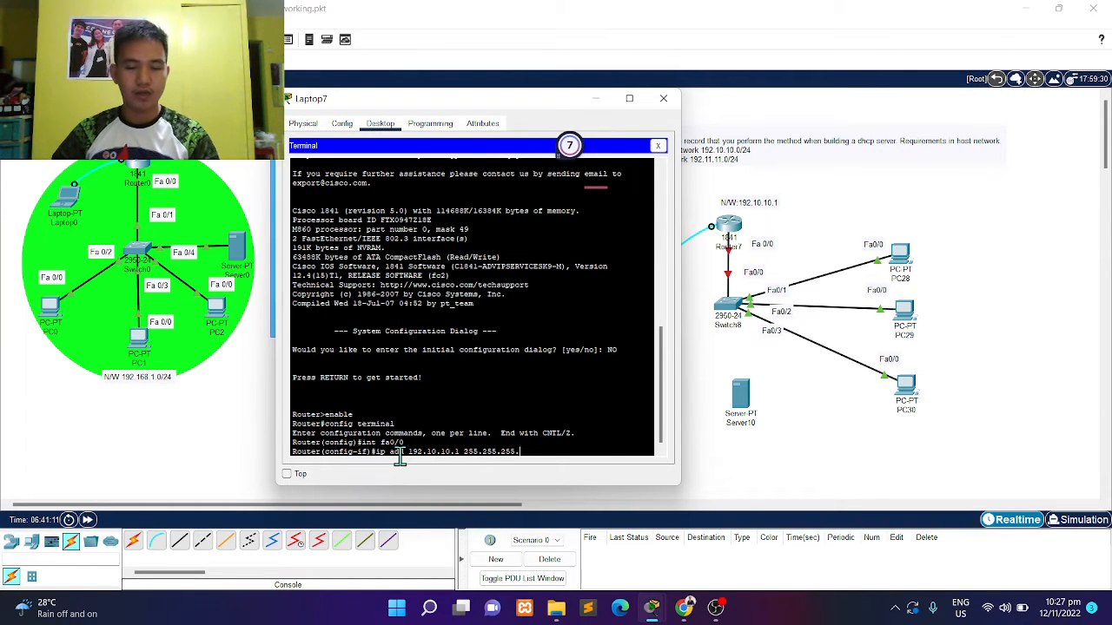
text(0)
key(Return)
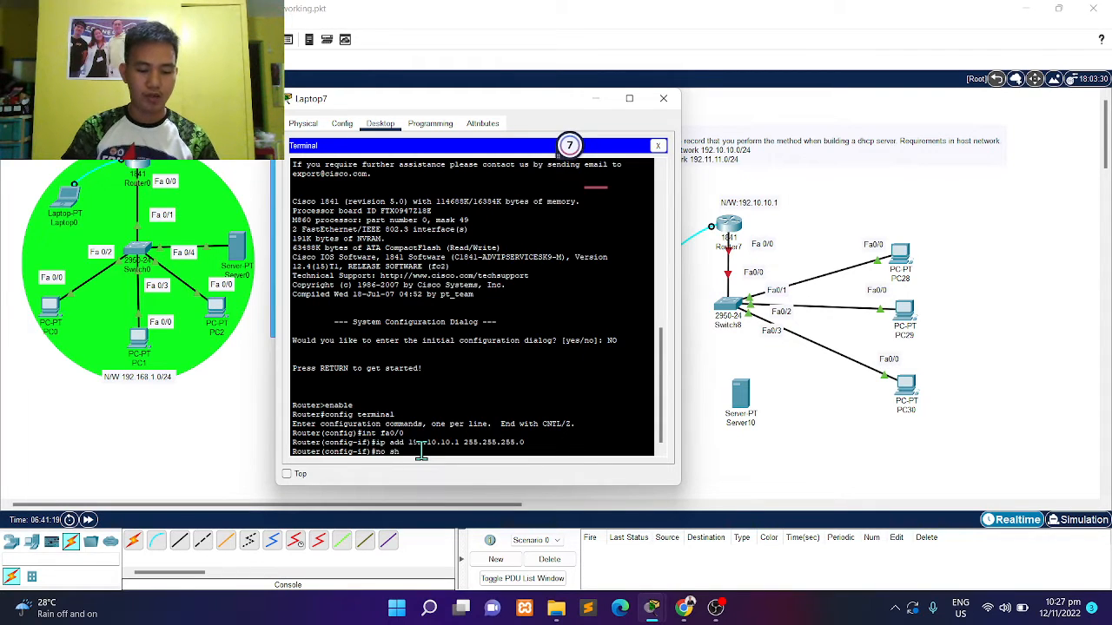
- Try to activate the router's fa0/0 interface with the command "no shutdwon"
text(no shutd)
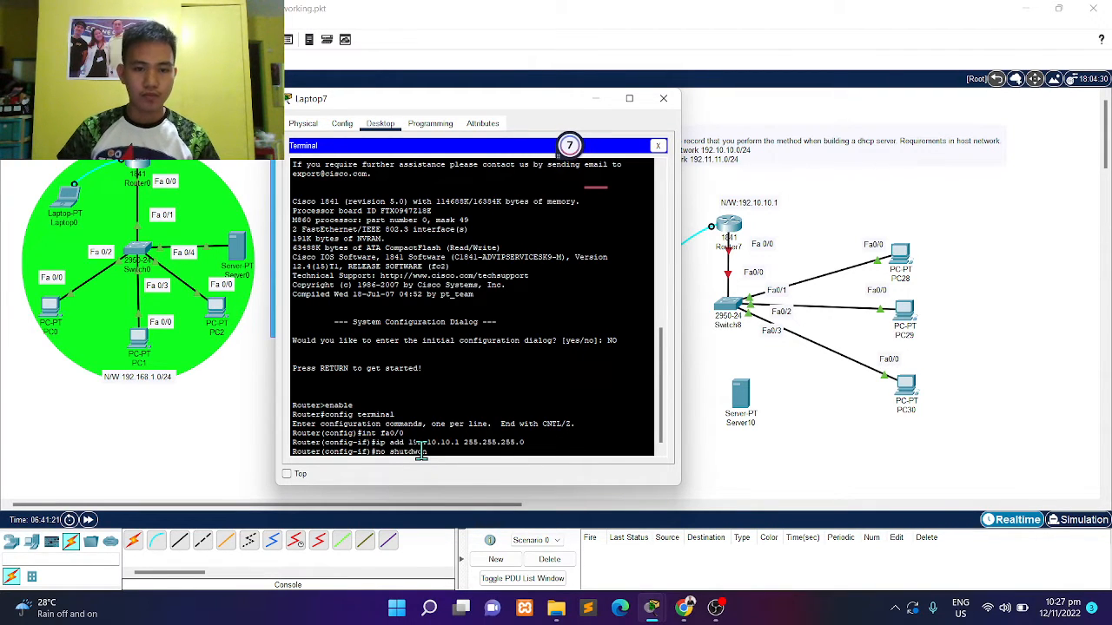
text(won)
key(Return)
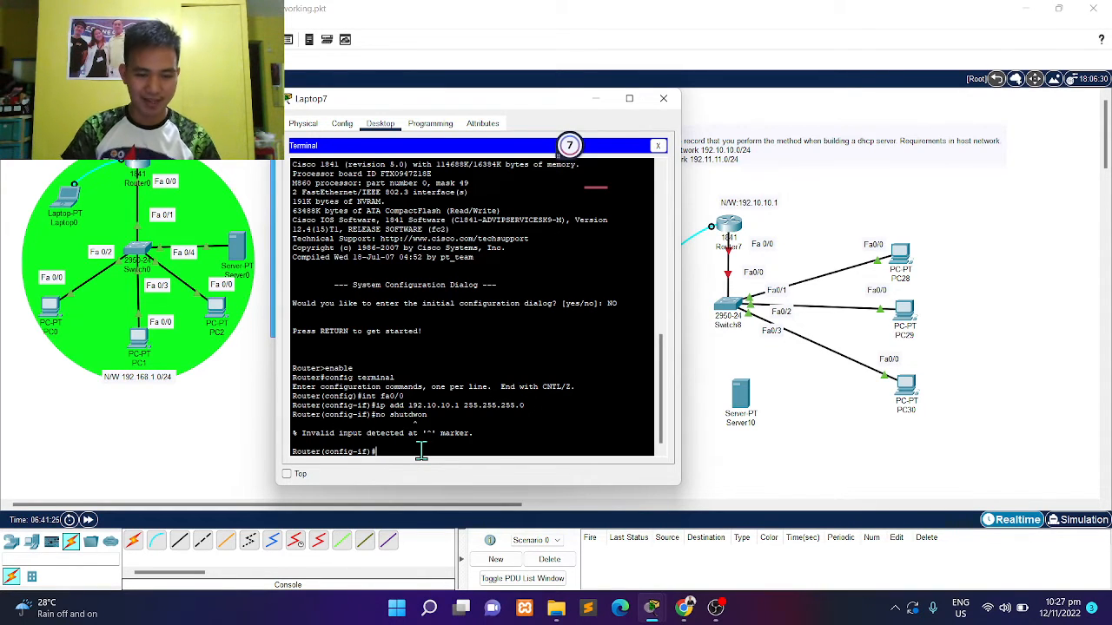
- Activate the router's fa0/0 interface with "no shutdown" and move the laptop window clear of the whole assignment topology
text(no shu)
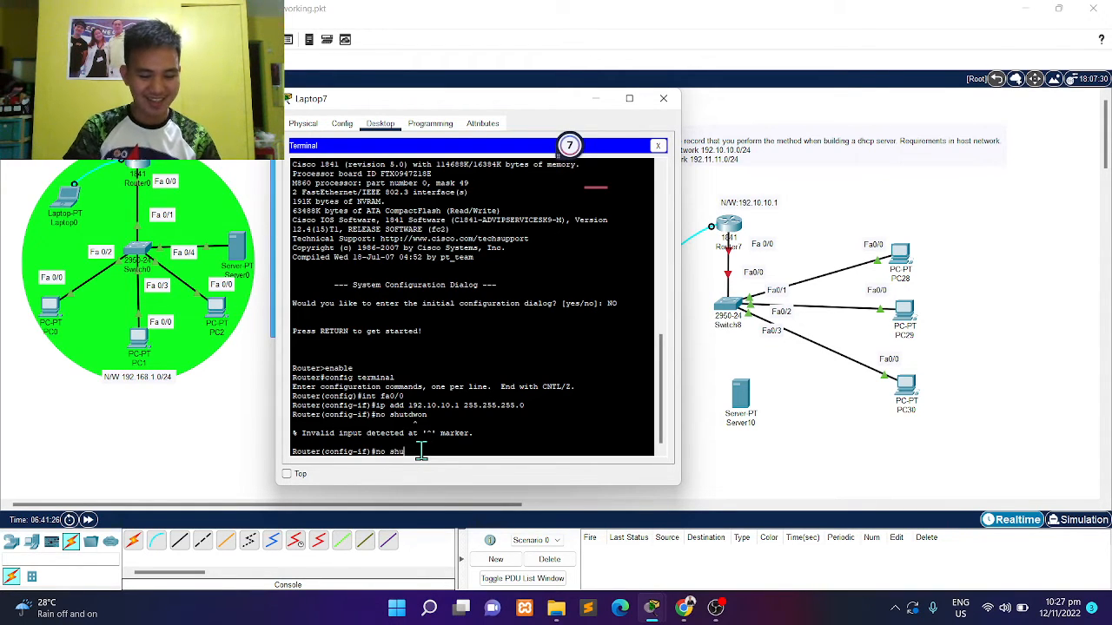
text(tdow)
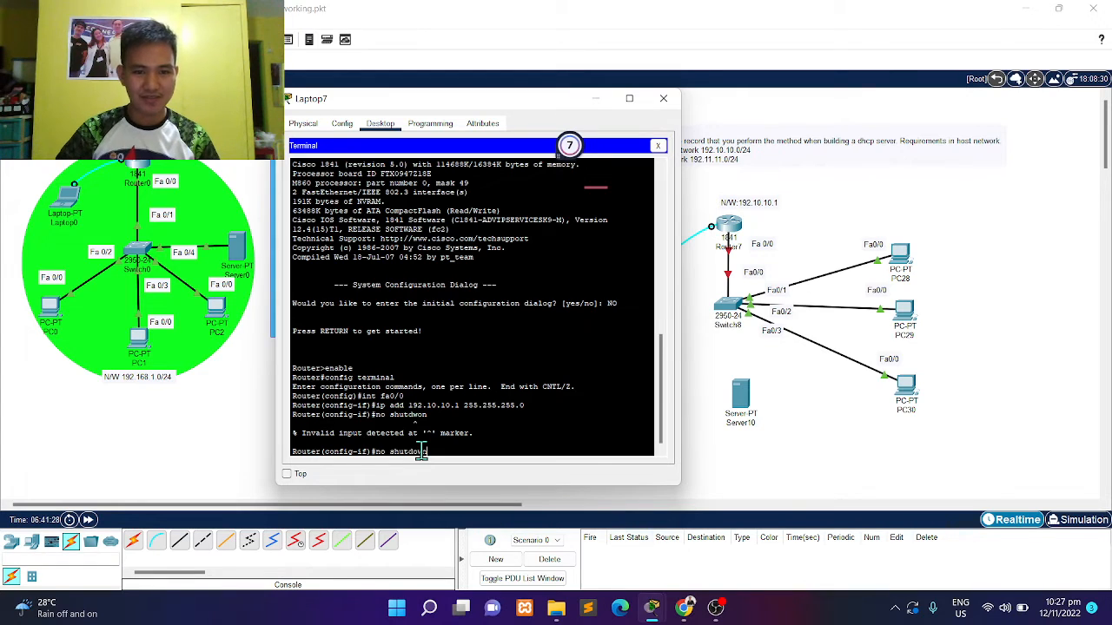
text(n)
key(Return)
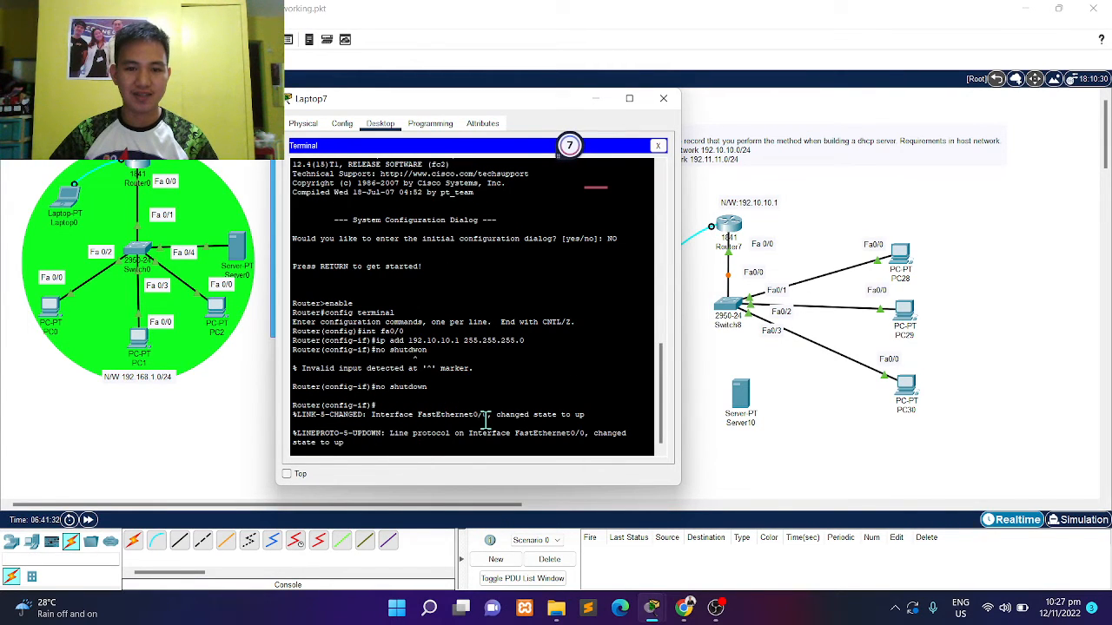
drag(521, 99, 444, 93)
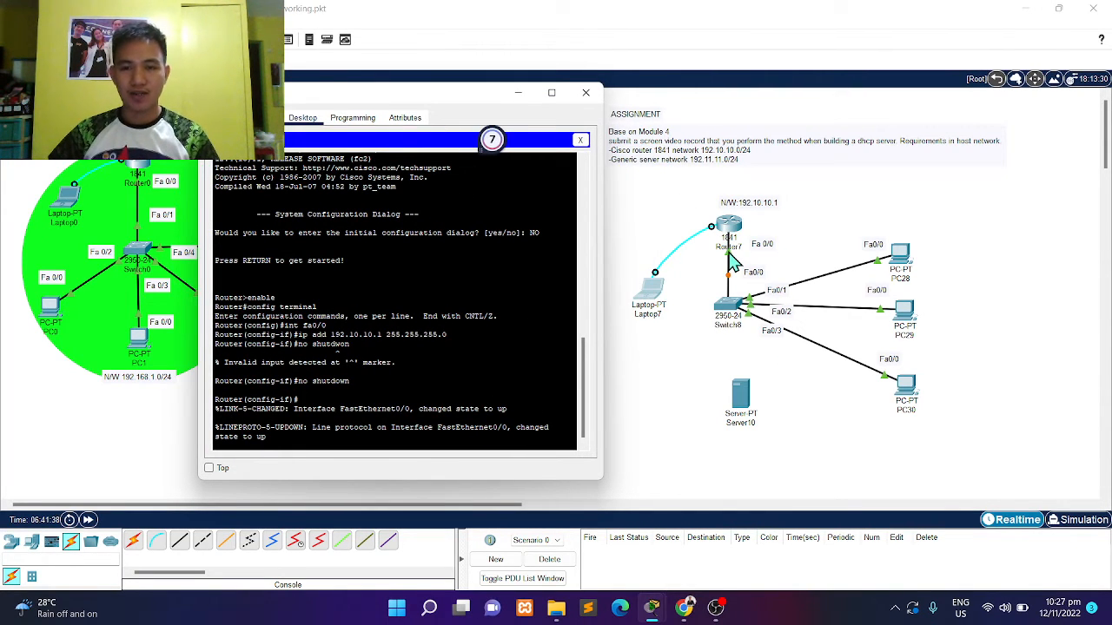
- View the new switch's device window, close it, and bring the laptop's terminal window back to the front
click(730, 306)
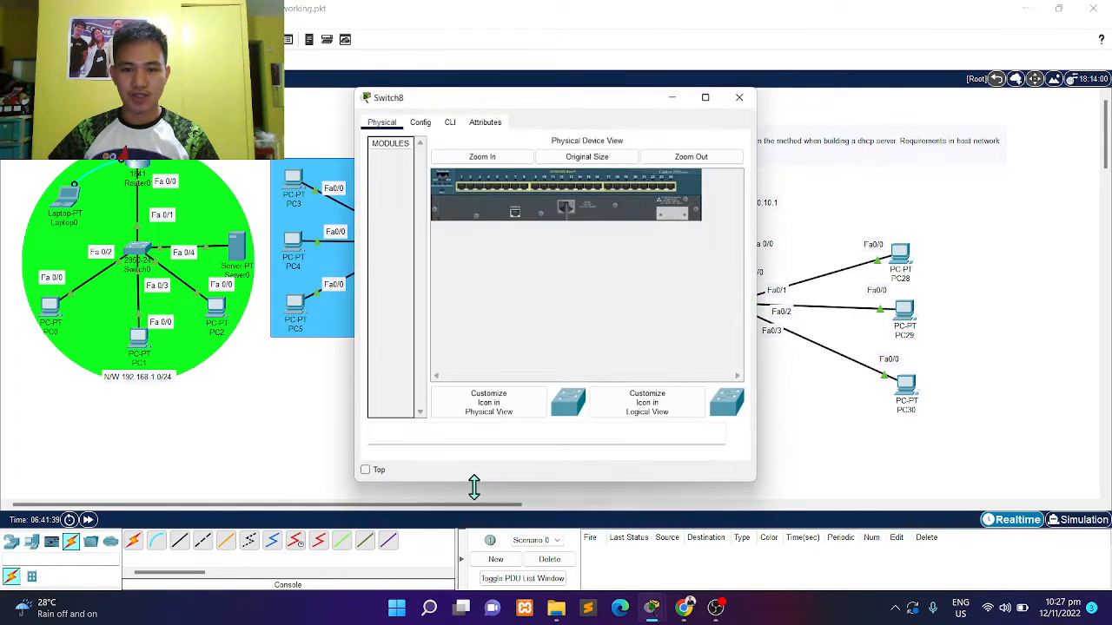
click(739, 97)
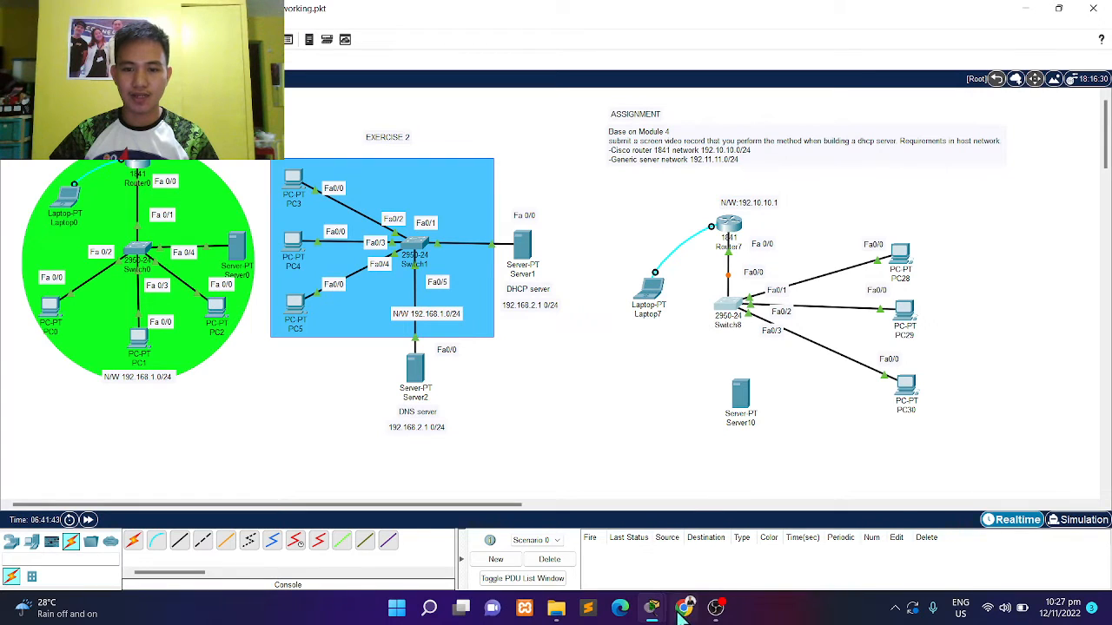
mouse_move(653, 608)
click(804, 526)
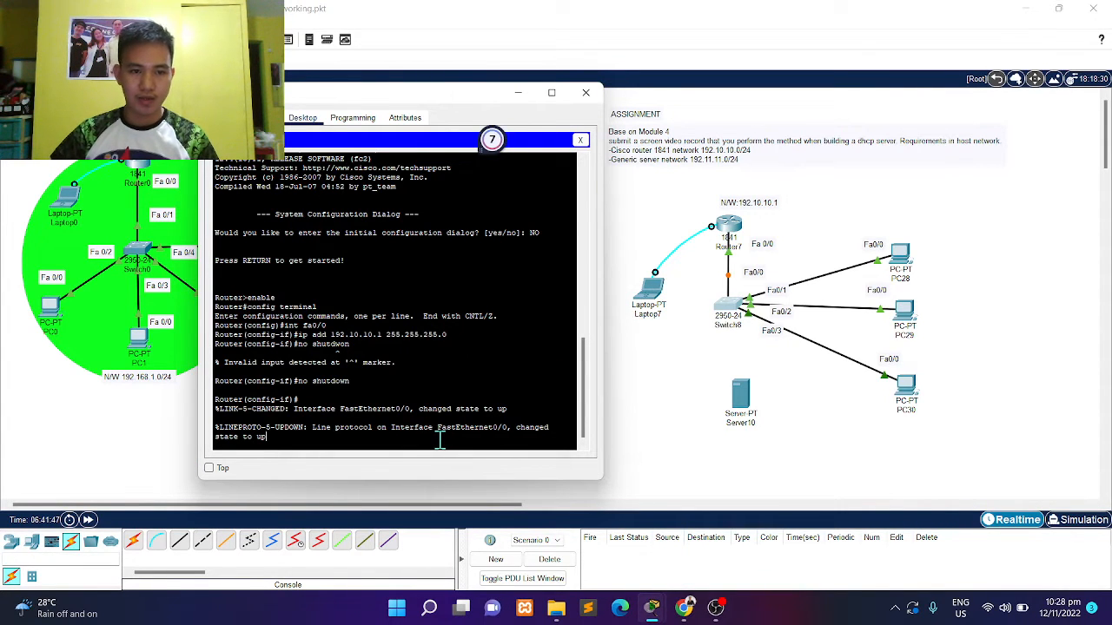
- Leave the router's fa0/0 interface configuration and return to global configuration mode with the command "exit"
key(Return)
text(exi)
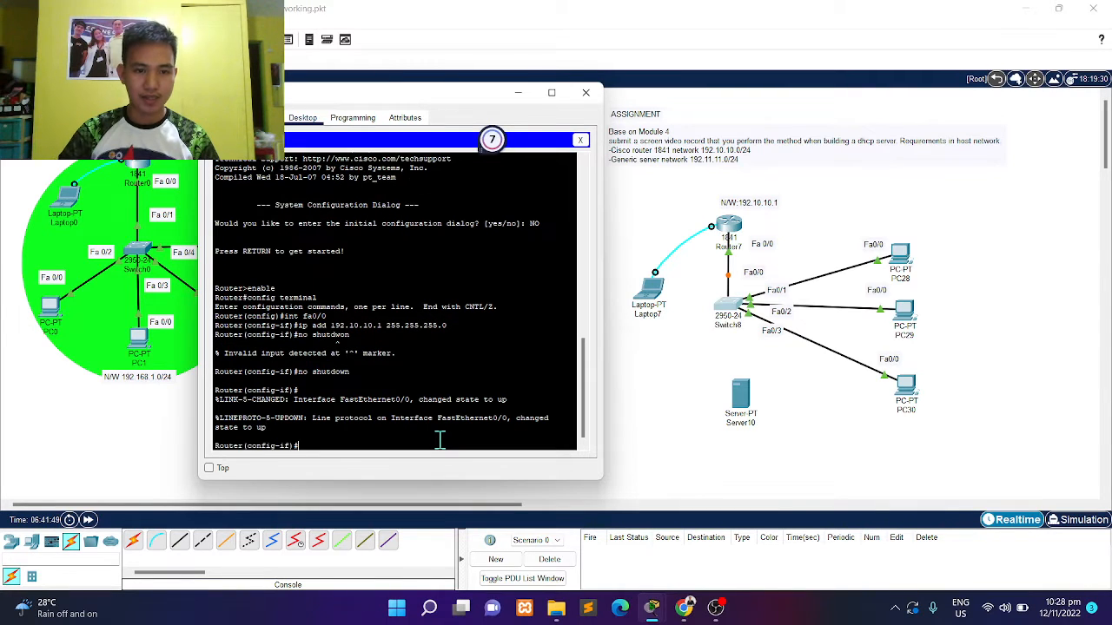
text(t)
key(Return)
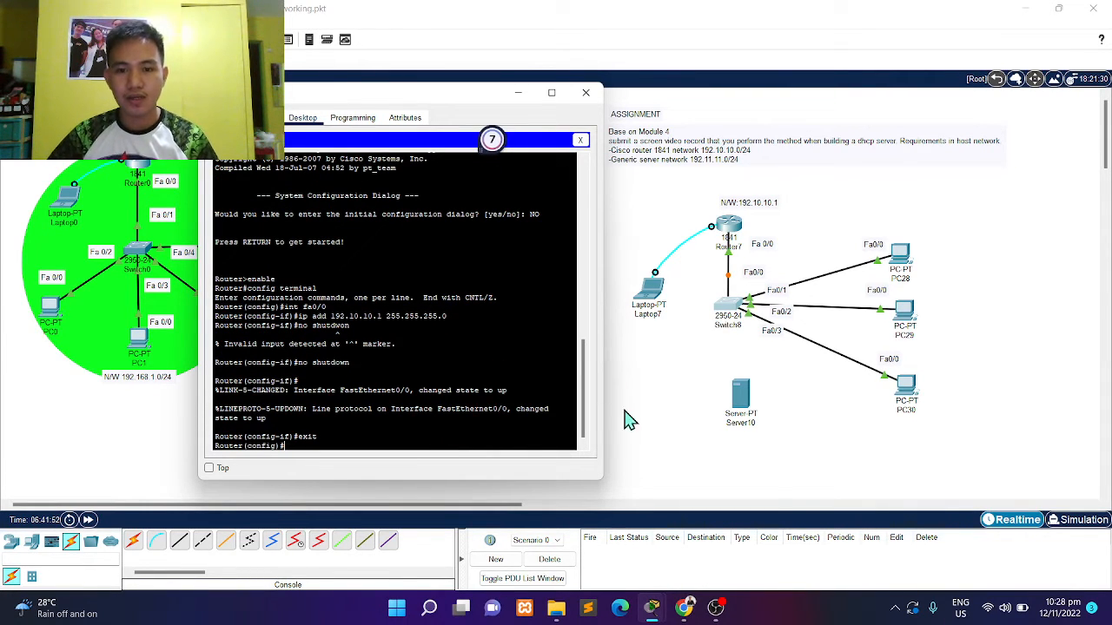
- Close the leftover Switch8 device window and bring Laptop7's terminal window back to the front
mouse_move(654, 613)
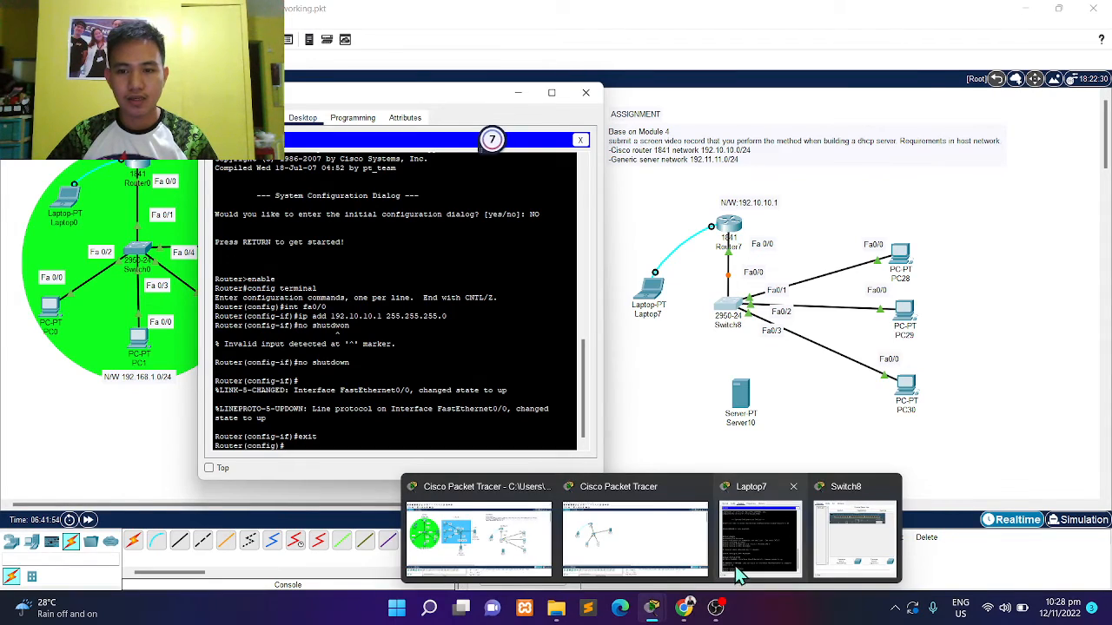
mouse_move(881, 510)
click(886, 488)
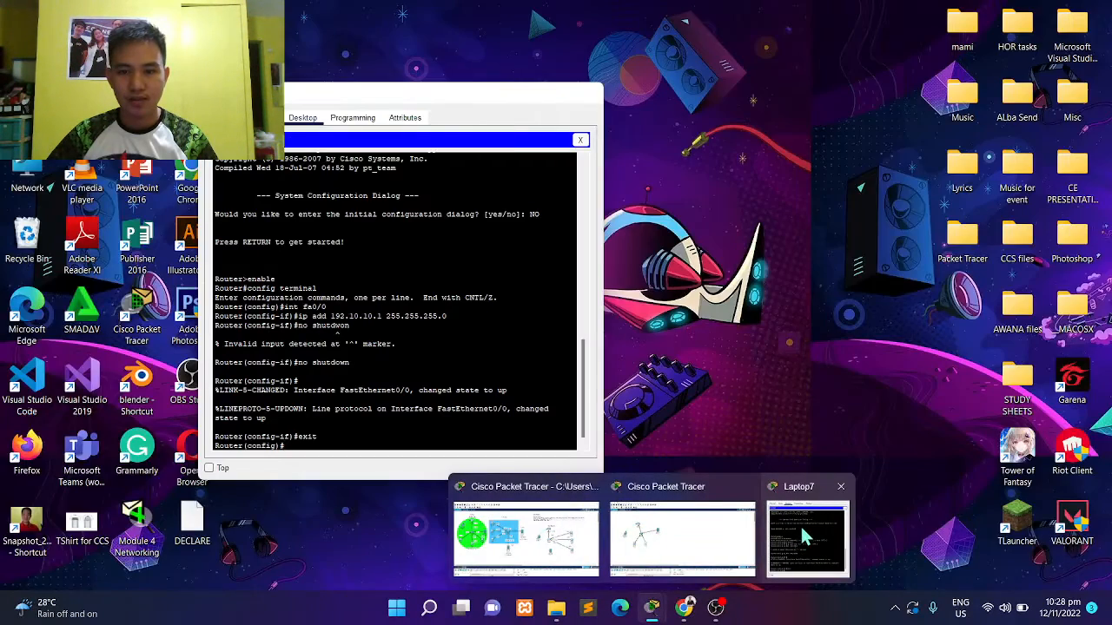
click(801, 526)
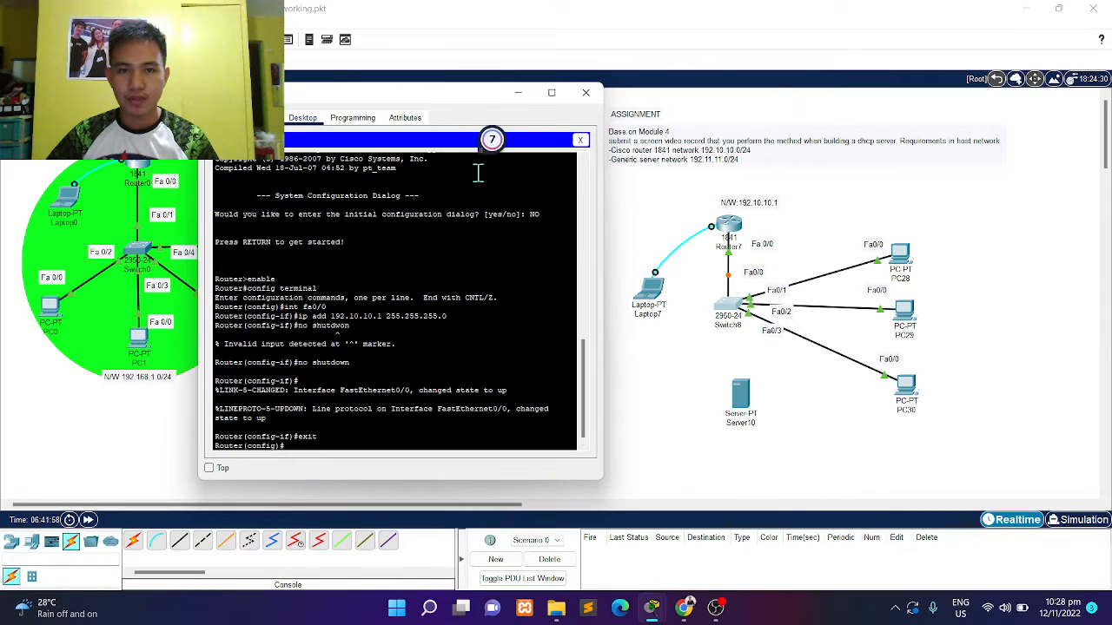
drag(433, 93, 433, 90)
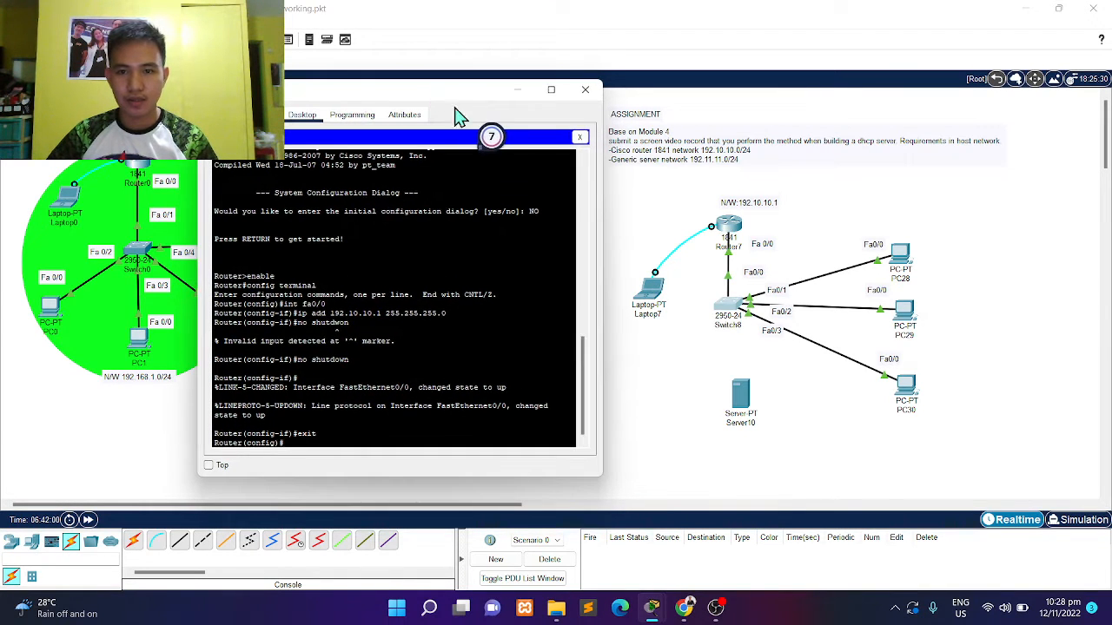
- Nudge Router7 back into line above the switch and bring Laptop7's terminal window back to the front
click(730, 238)
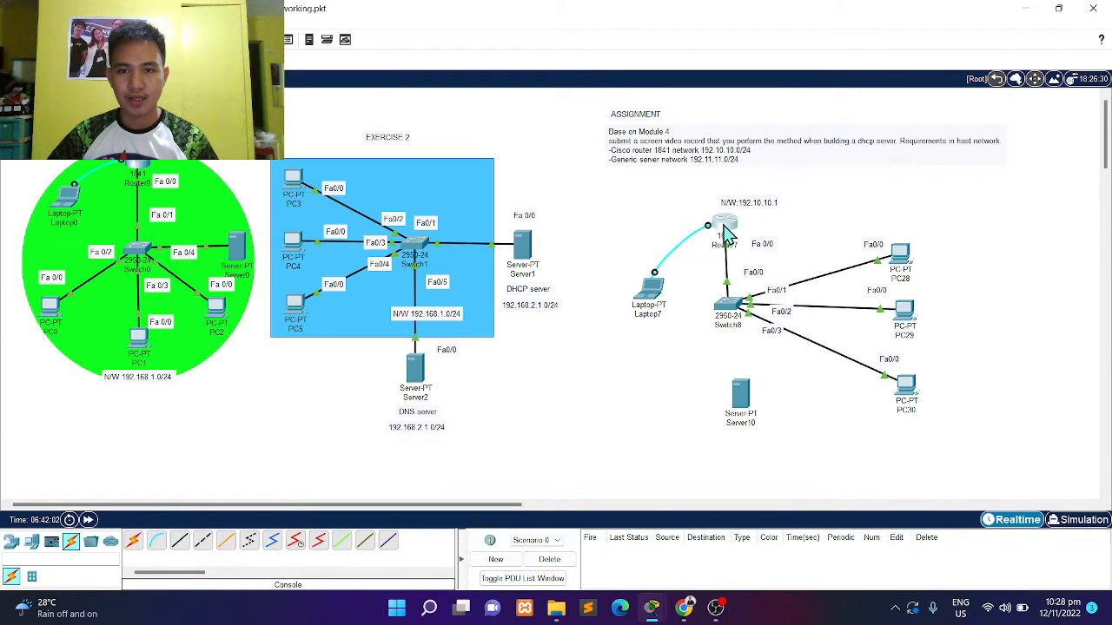
drag(728, 233, 731, 229)
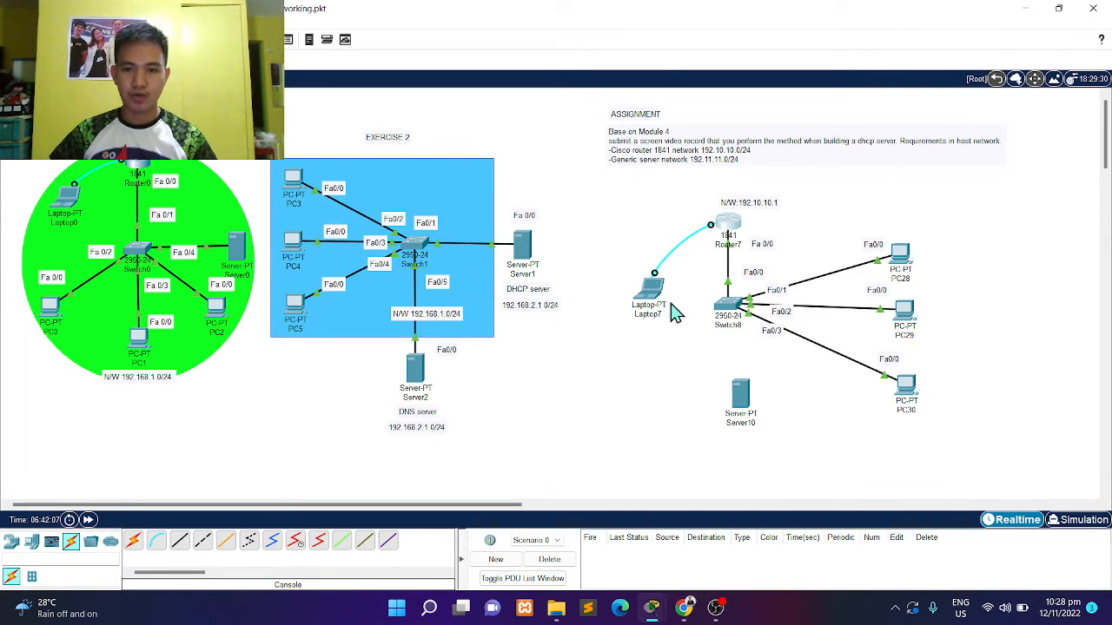
mouse_move(653, 608)
click(794, 547)
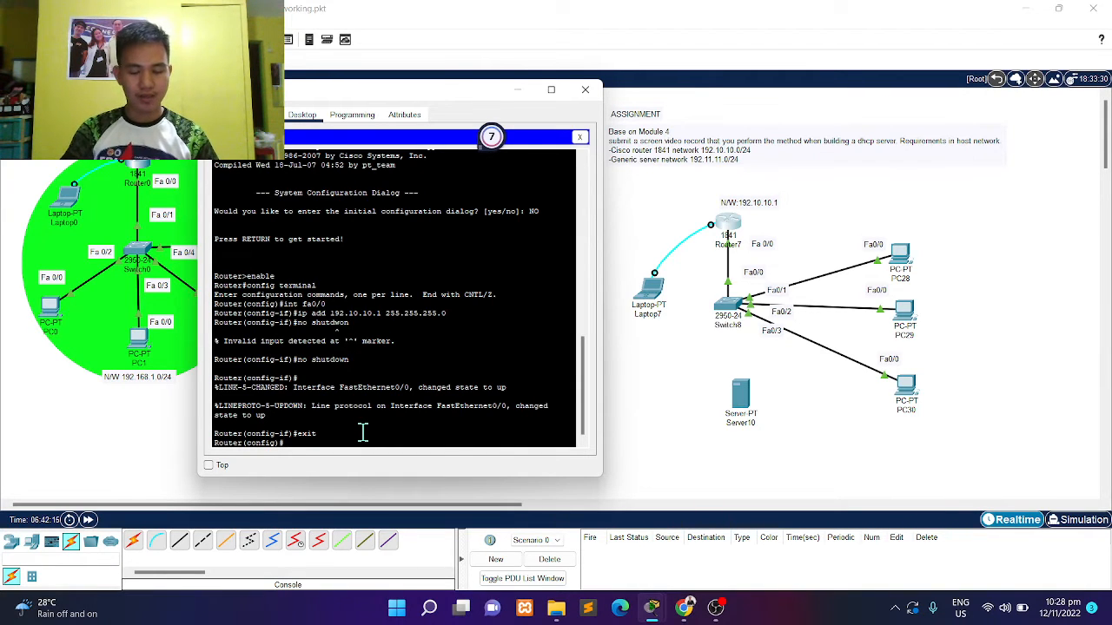
- Create a DHCP pool on the router with the command "ip dhcp pool BUALA_LAN"
text(ip dhcp)
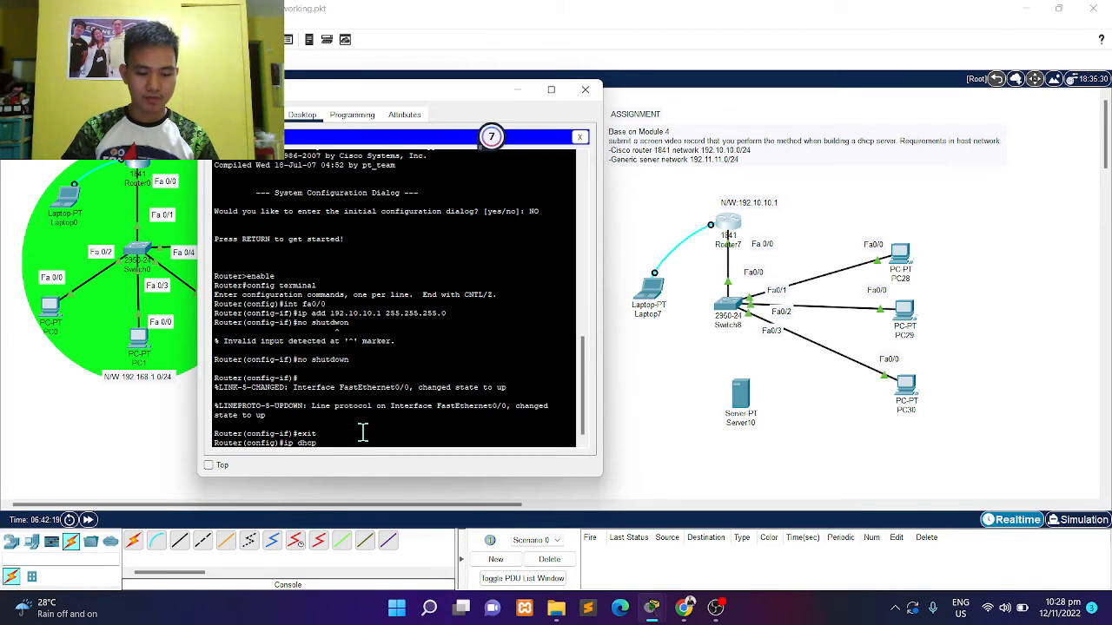
text( pool BUALA_)
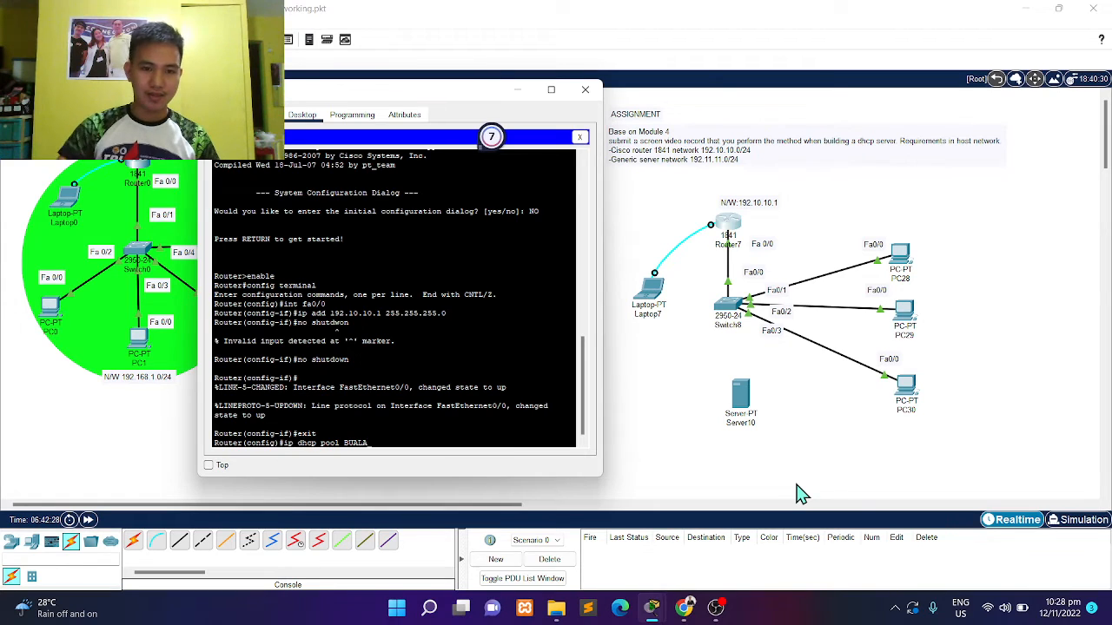
text(LA)
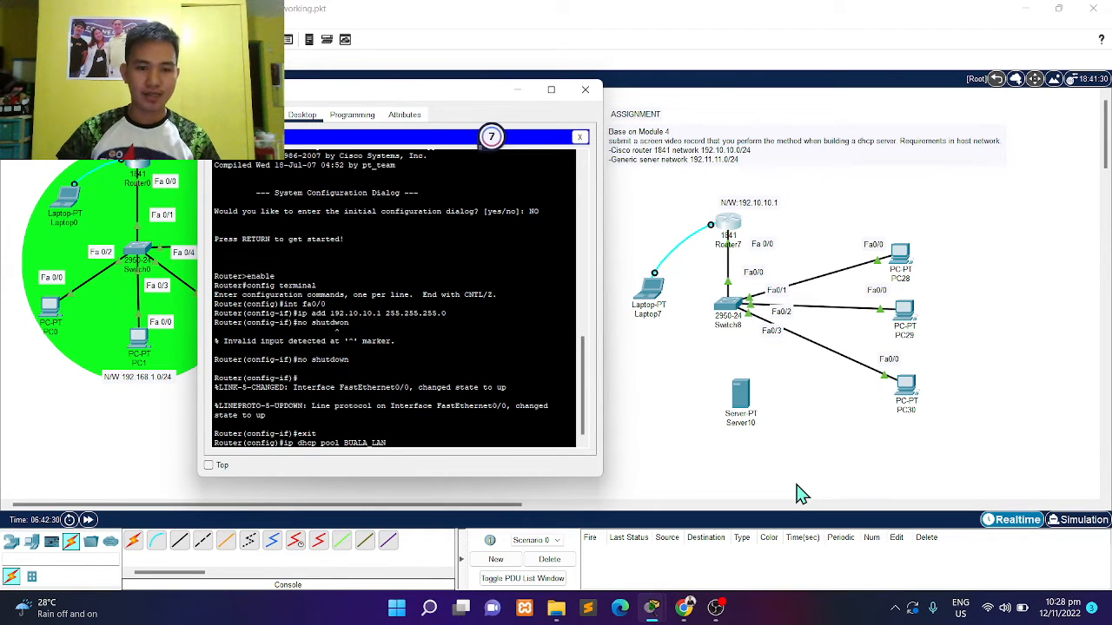
text(N)
key(Return)
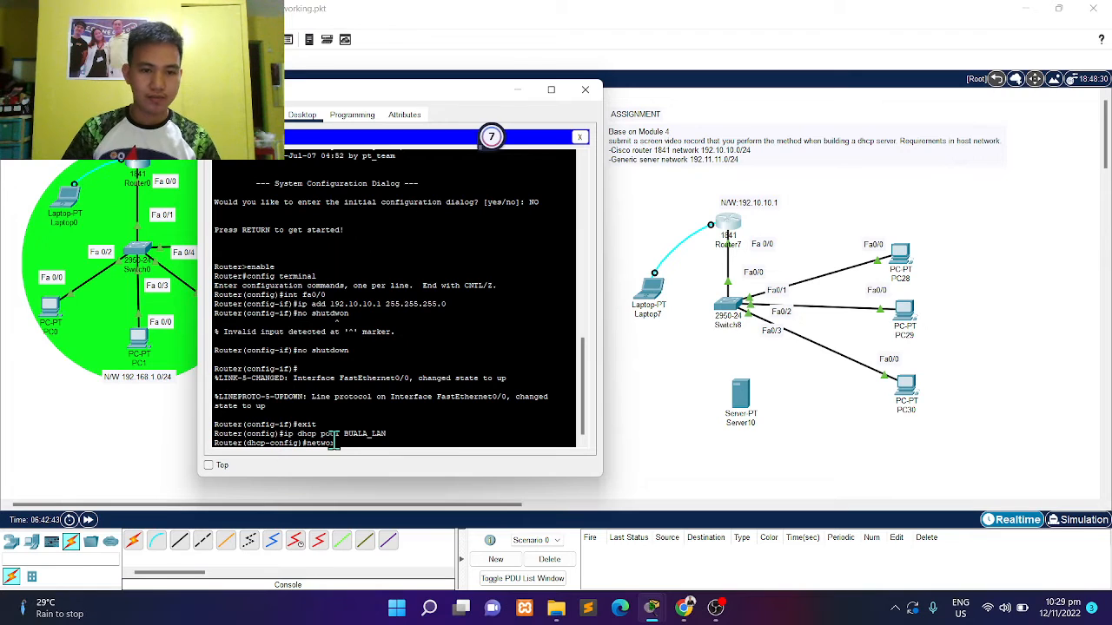
- Define the DHCP pool's network with the command "network 192.10.10.2 255.255.255.0"
text(rk 192)
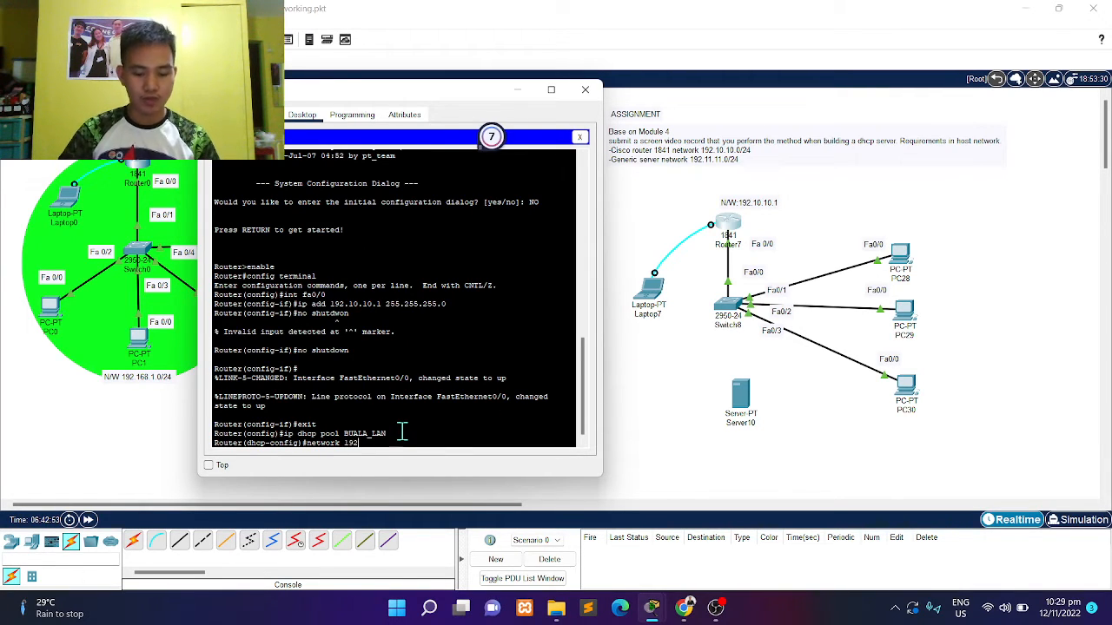
text(.10.10.2 255.)
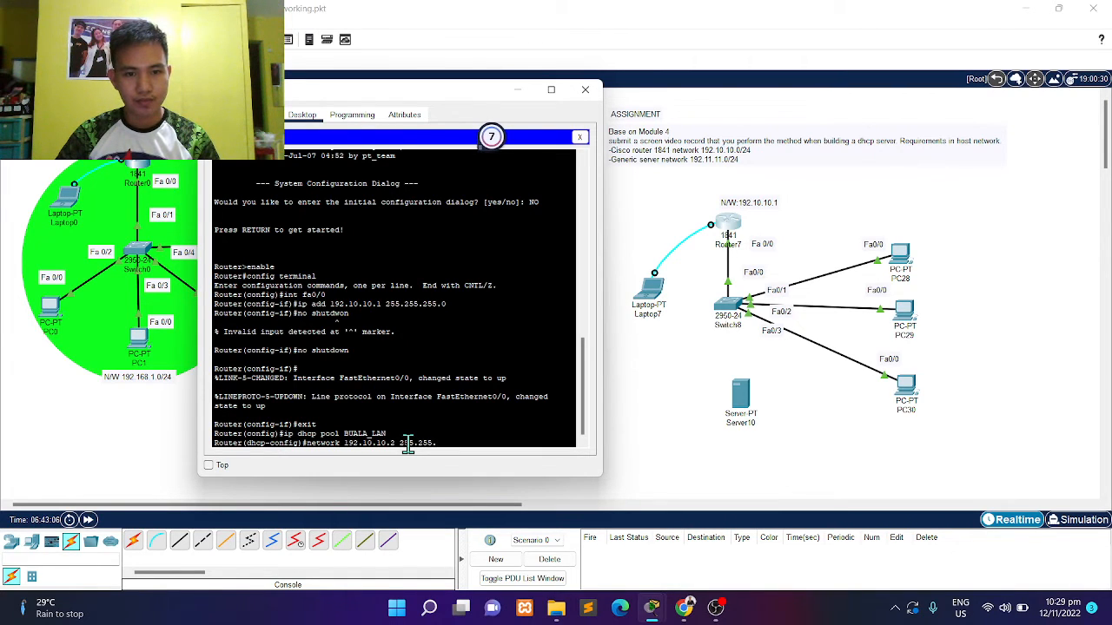
text(255.0)
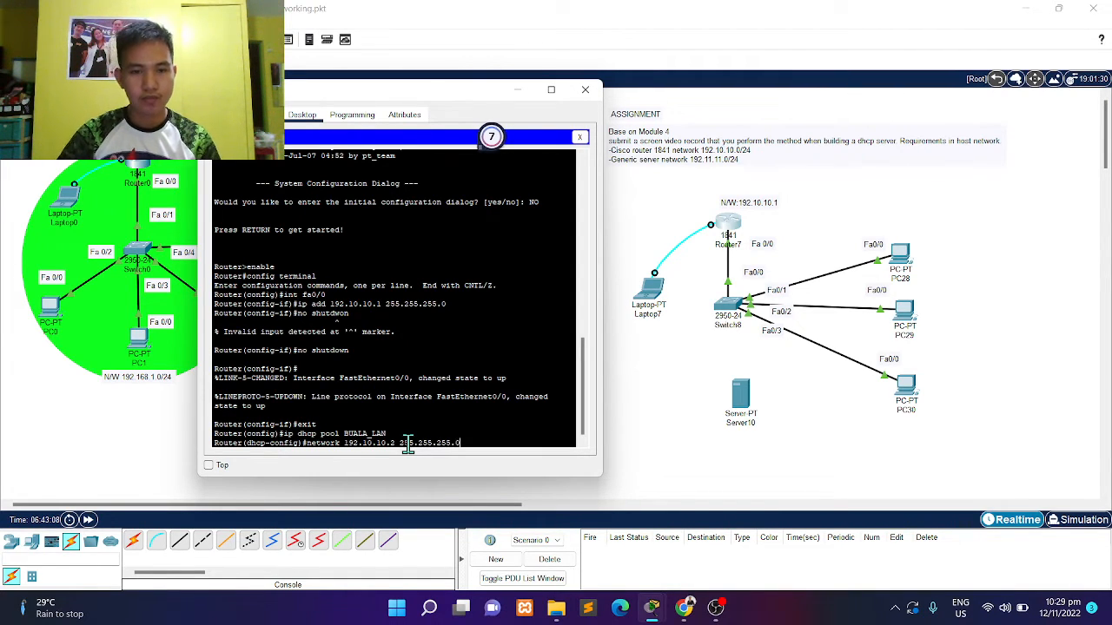
key(Return)
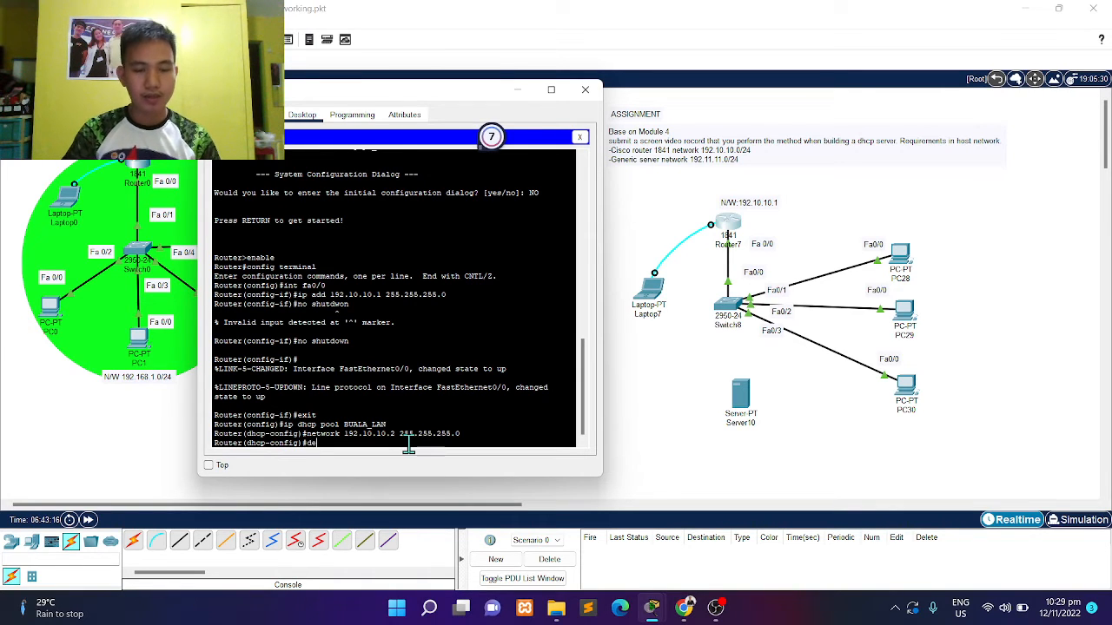
- Set the DHCP pool's default gateway with the command "default-router 192.10.10.1"
text(f)
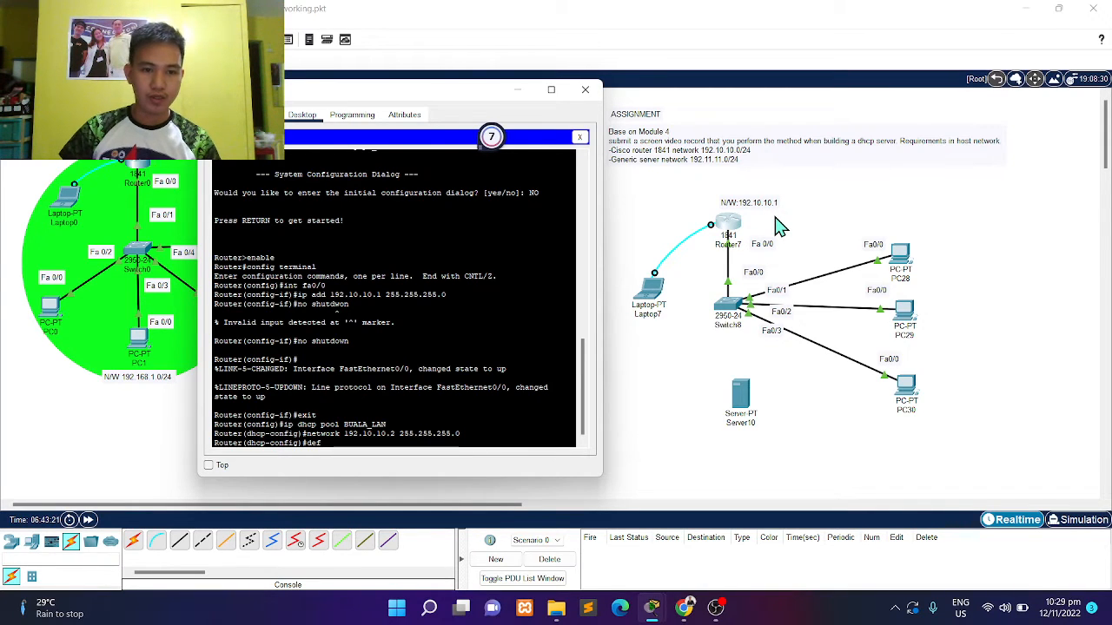
text(ault)
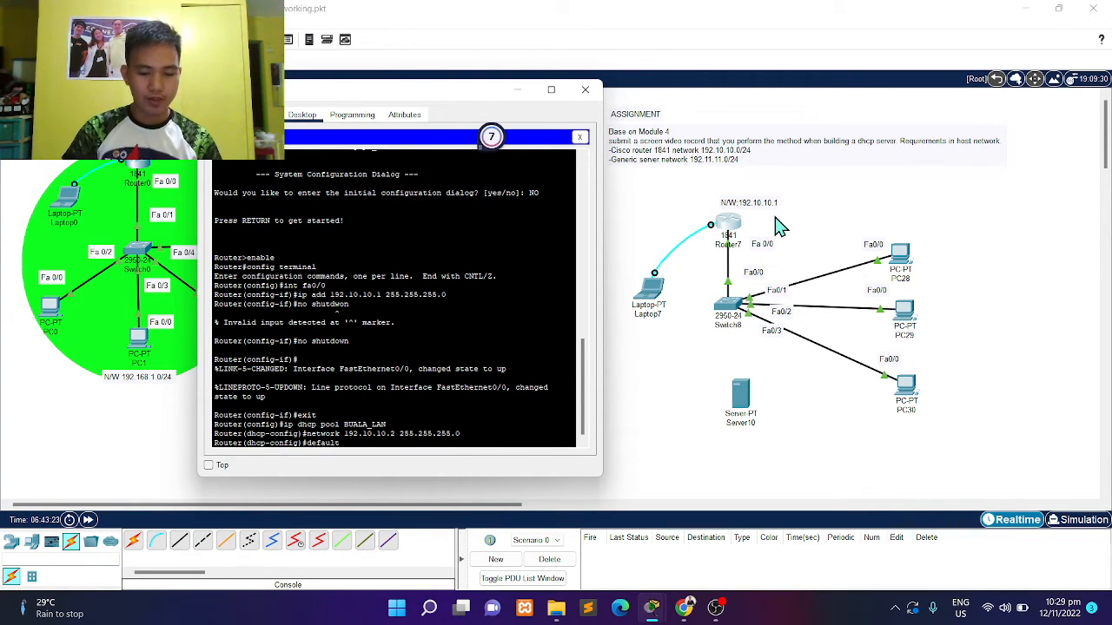
text(-r)
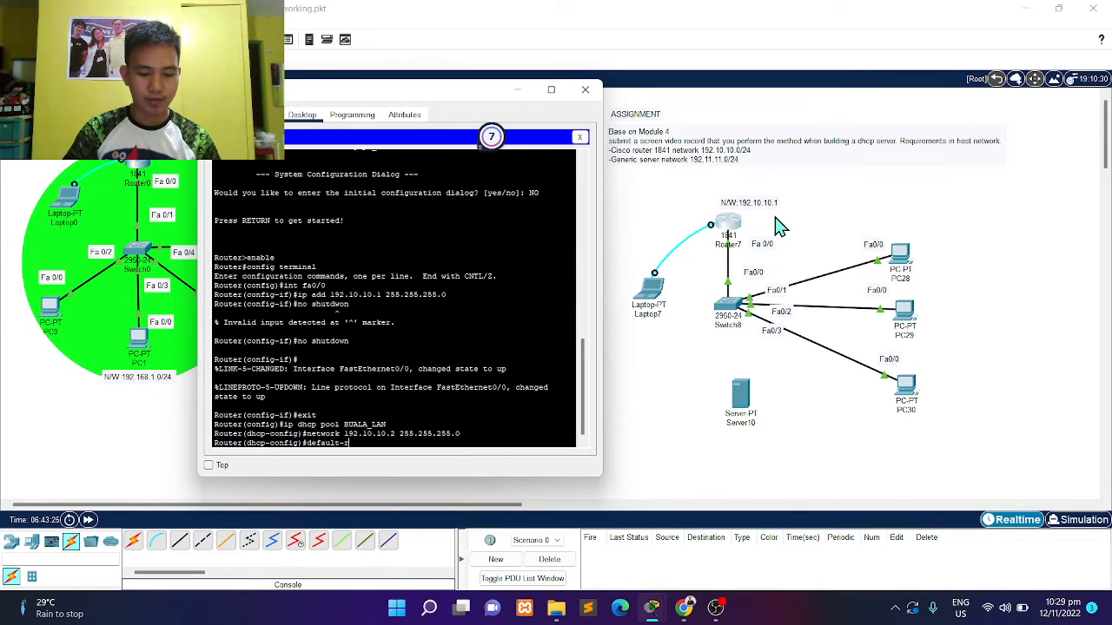
text(outer)
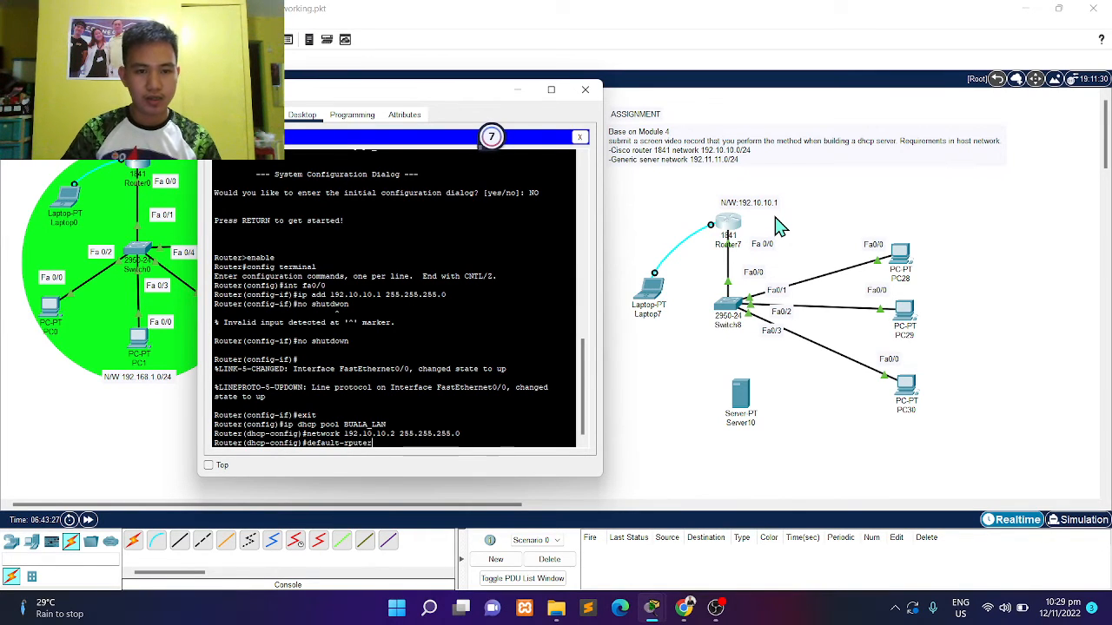
key(BackSpace)
key(BackSpace)
key(BackSpace)
key(BackSpace)
text(uter)
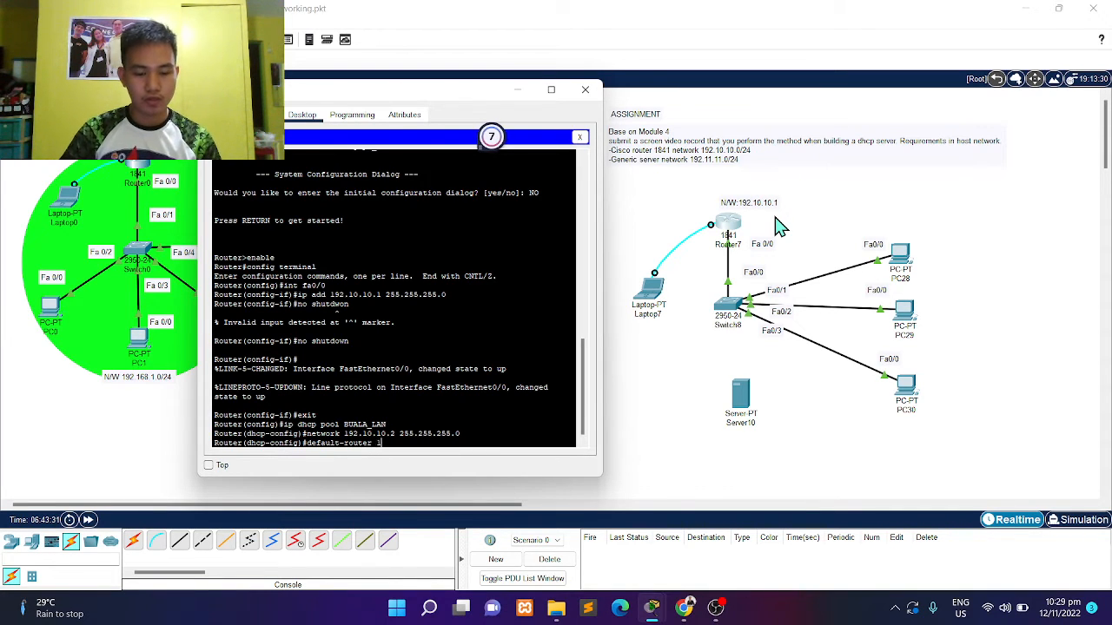
text( 192.10.10)
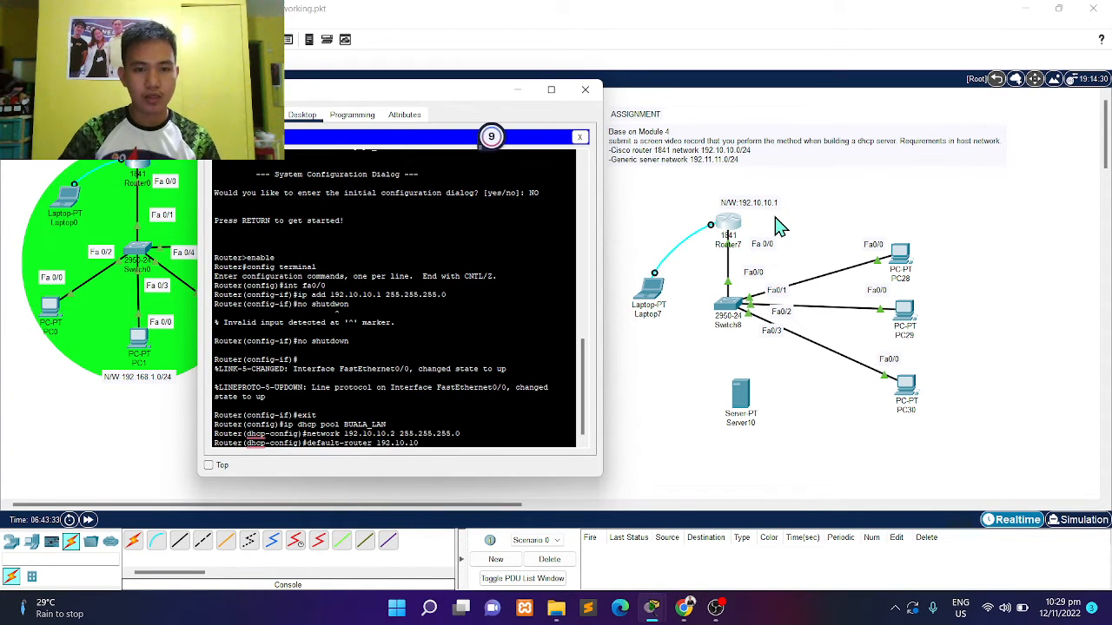
text(.1)
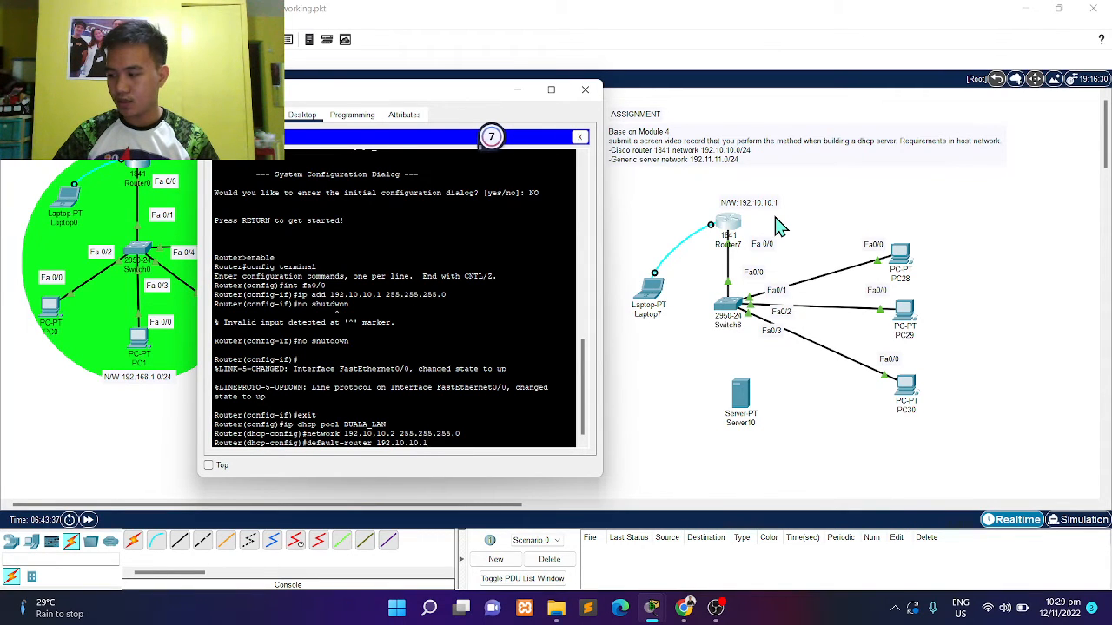
key(Return)
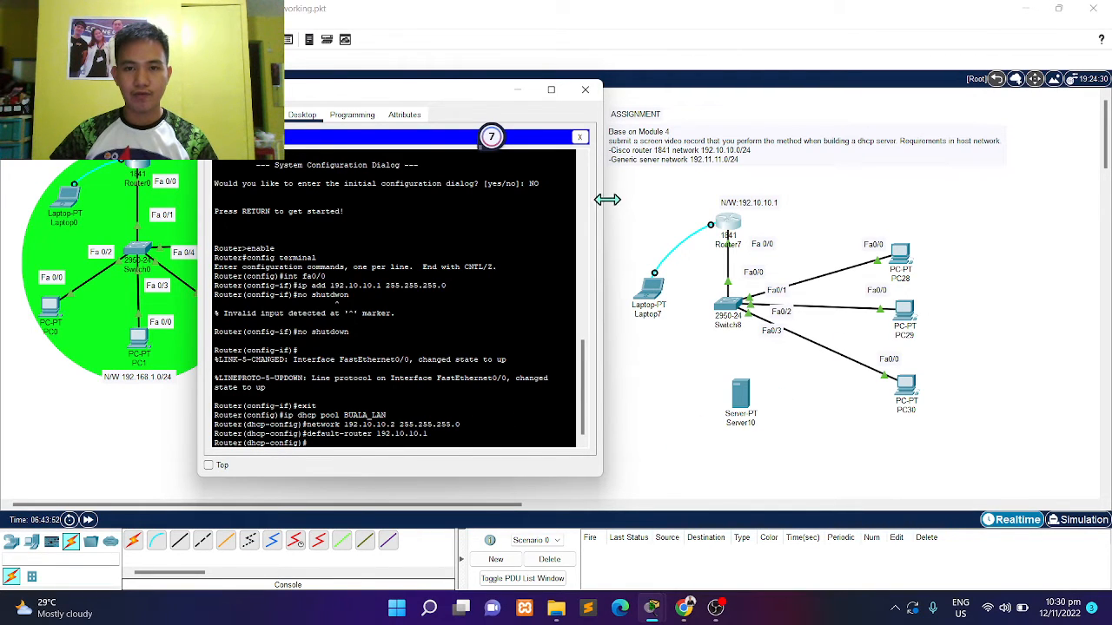
- Shift Server10 slightly so it sits directly below the switch, and bring Laptop7's terminal window back to the front
click(639, 209)
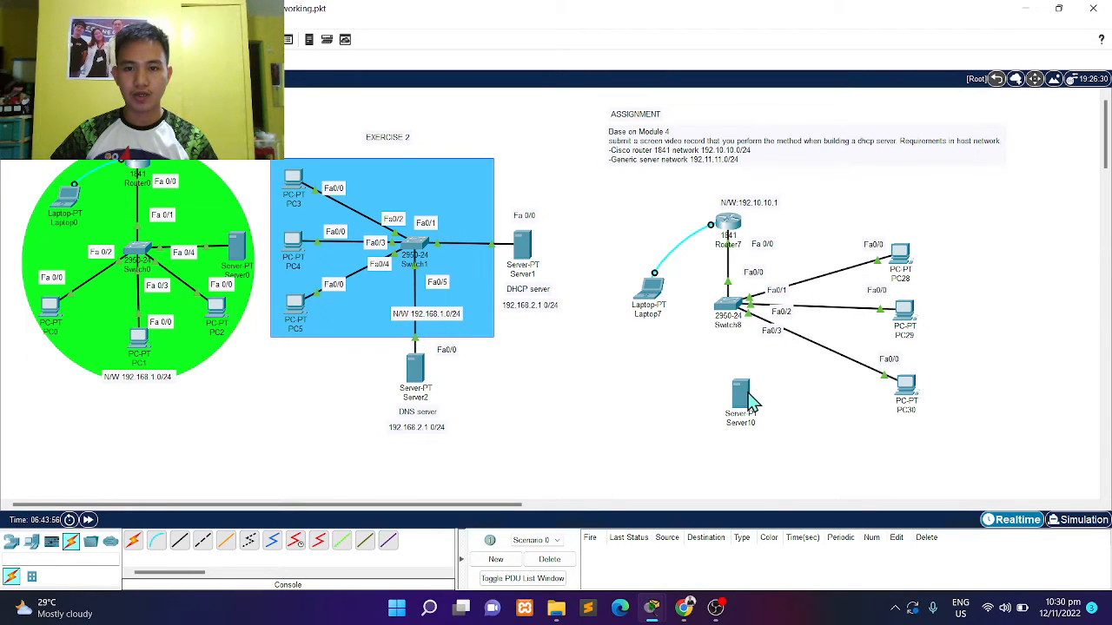
drag(749, 401, 738, 393)
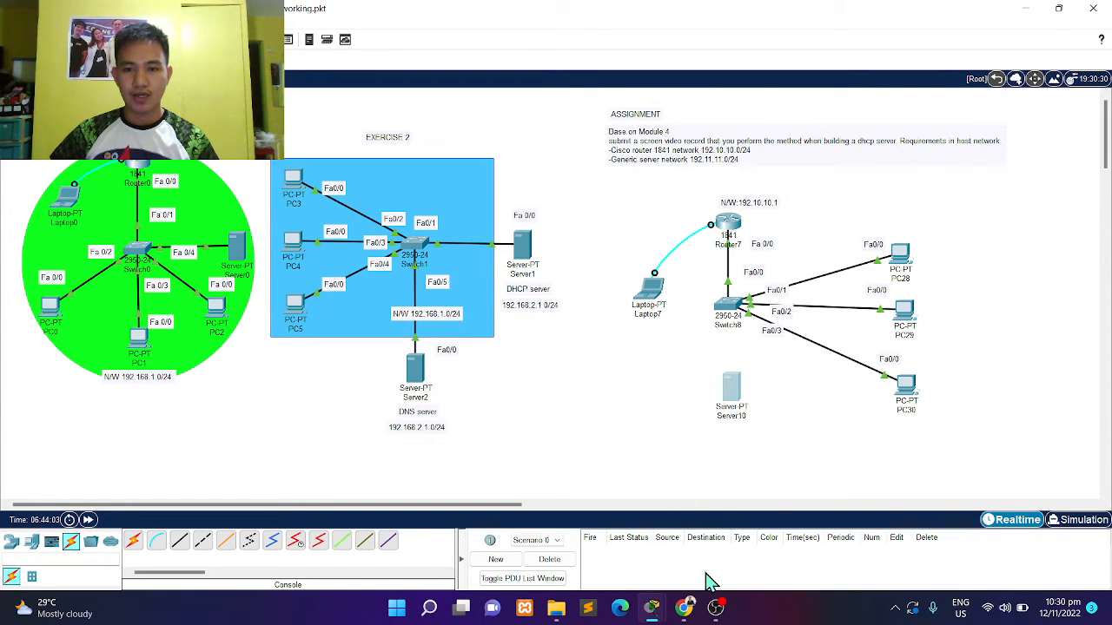
mouse_move(651, 607)
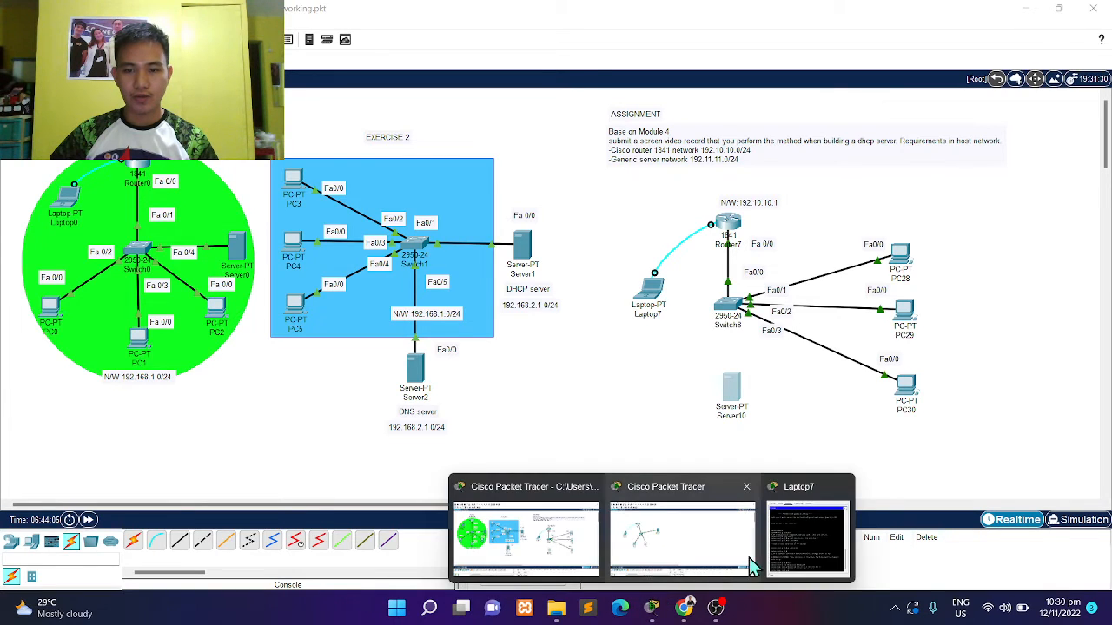
click(803, 549)
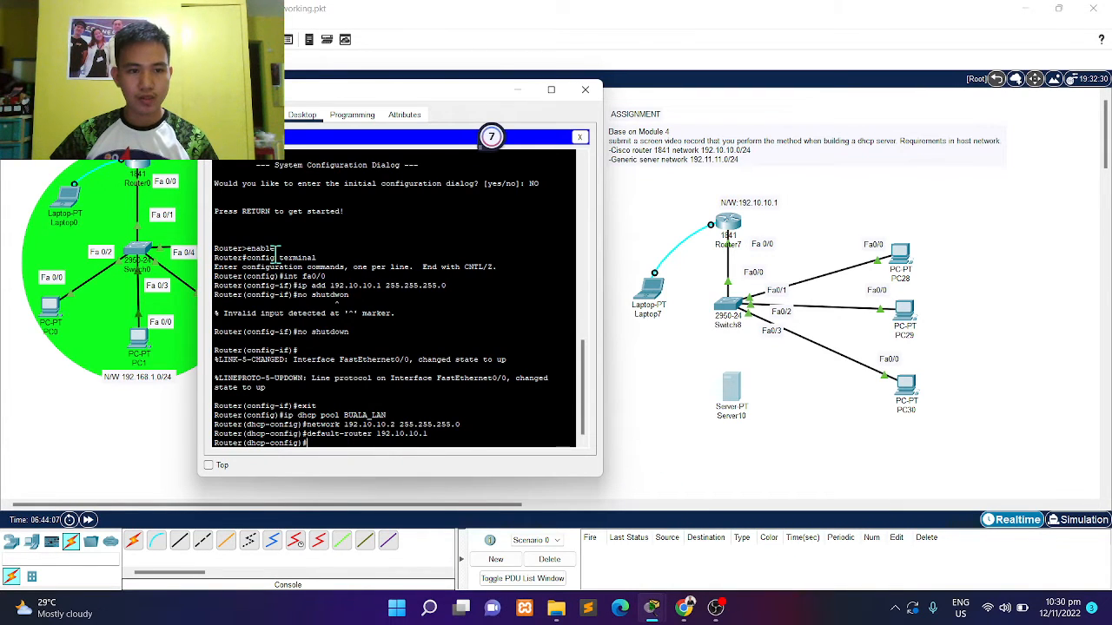
- Set the DHCP pool's DNS server with the command "dns-server 192.11.11.1"
text(dns)
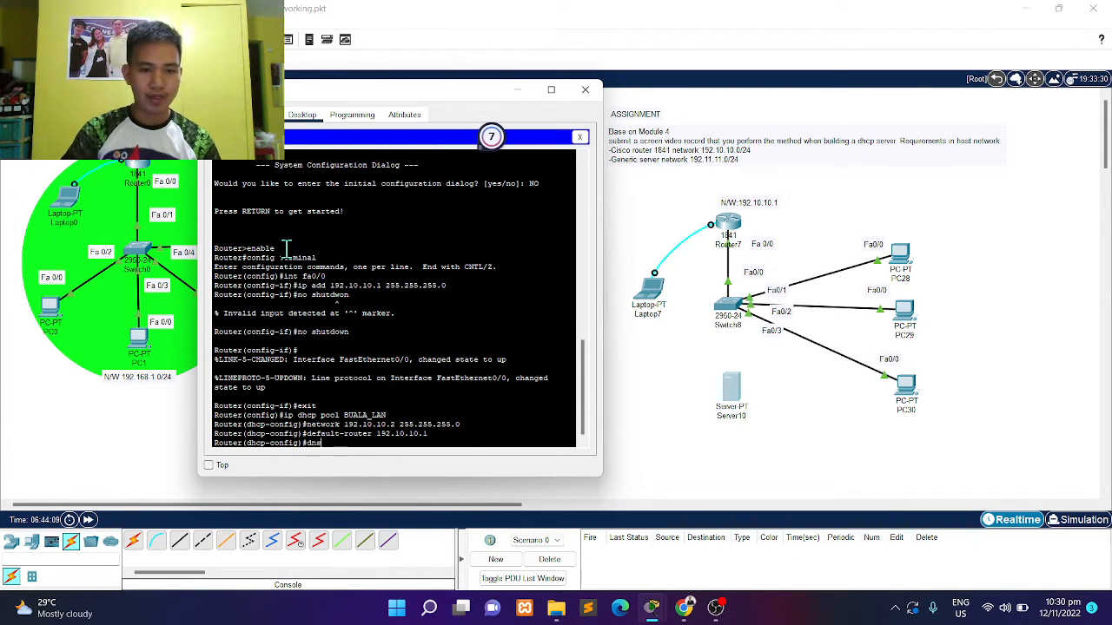
text(-)
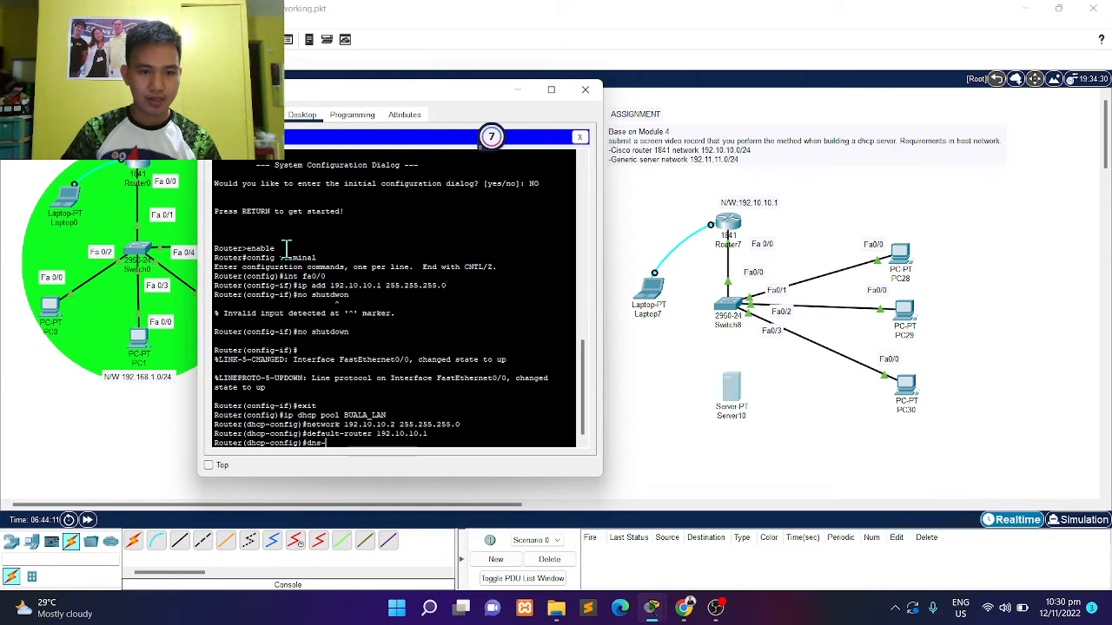
text(server)
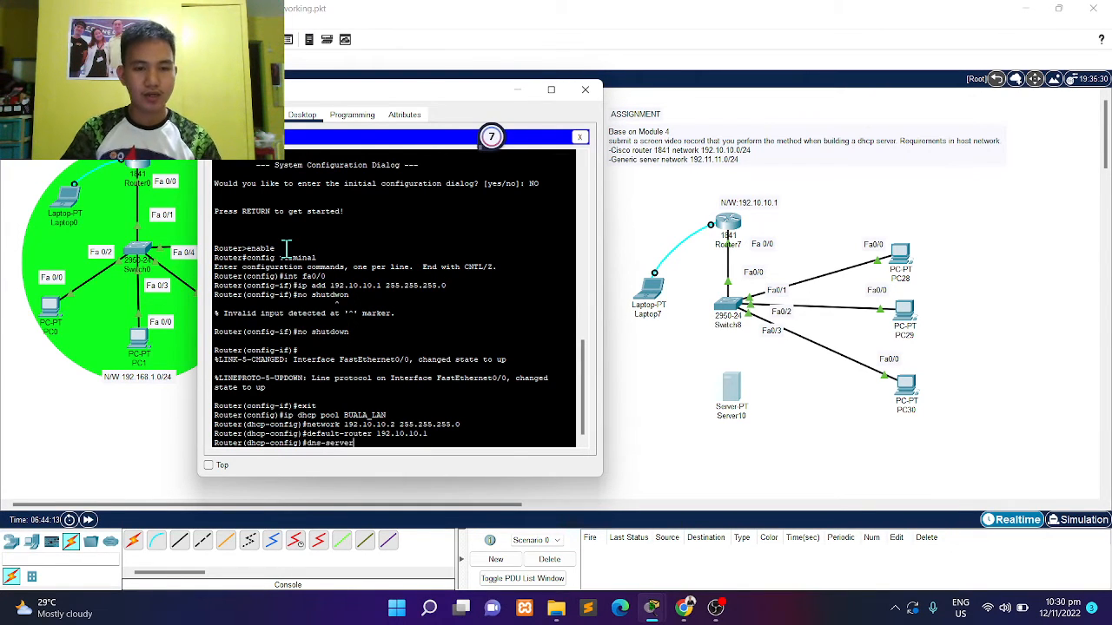
text( 19)
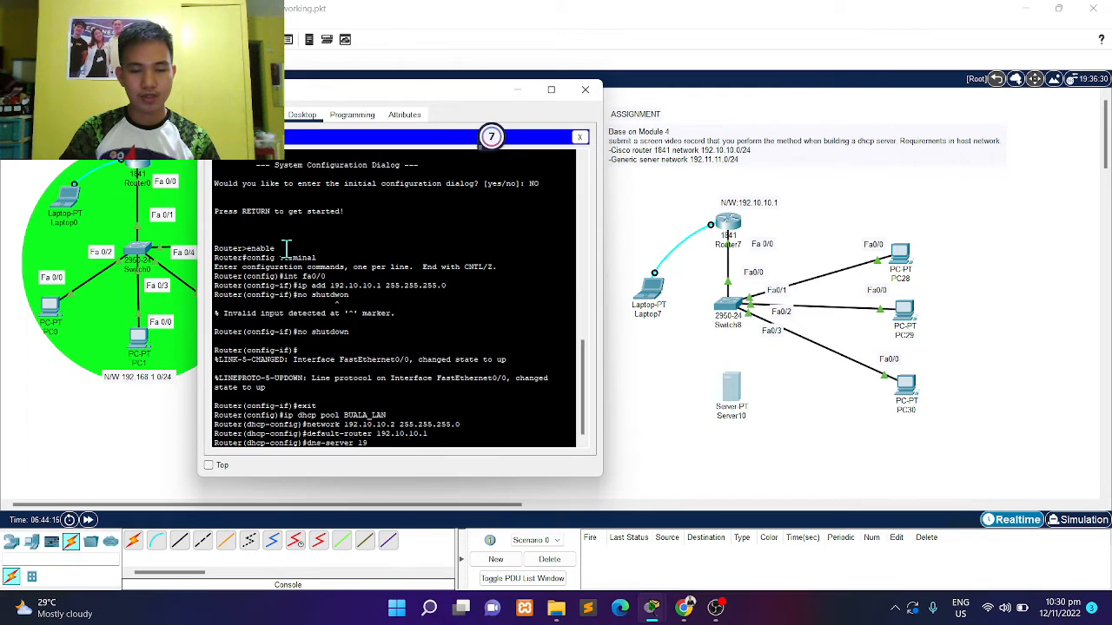
text(2.)
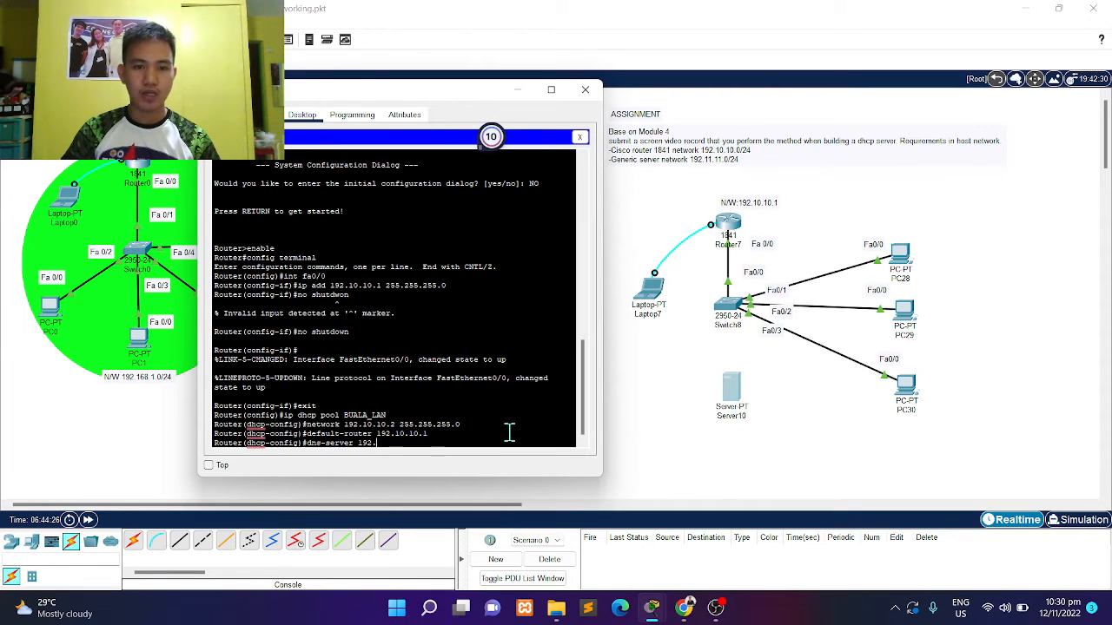
text(11)
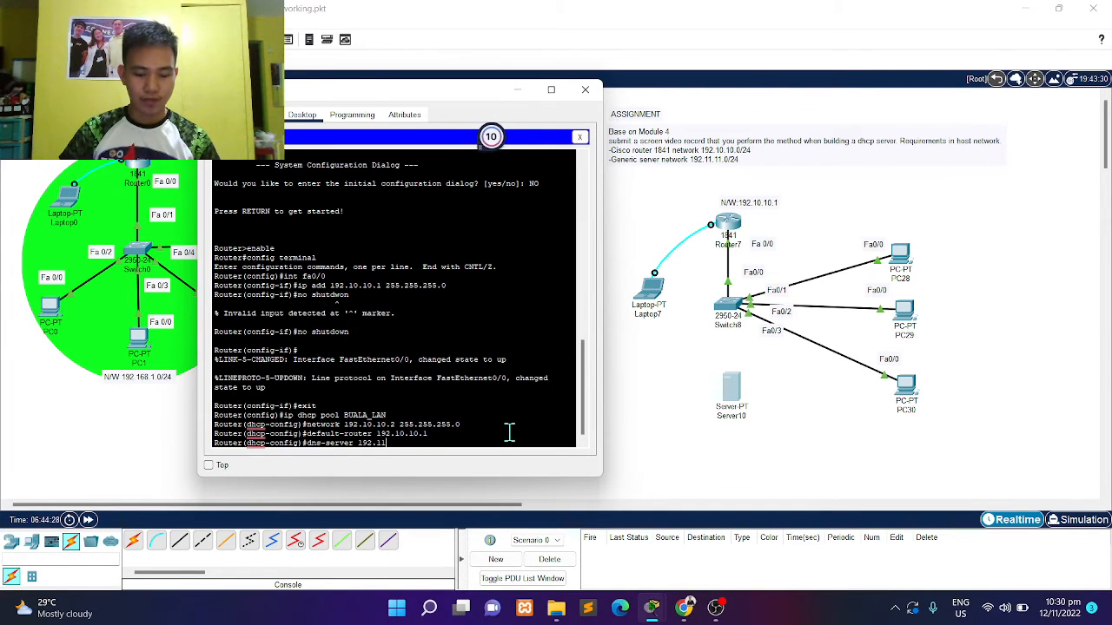
text(.11.1)
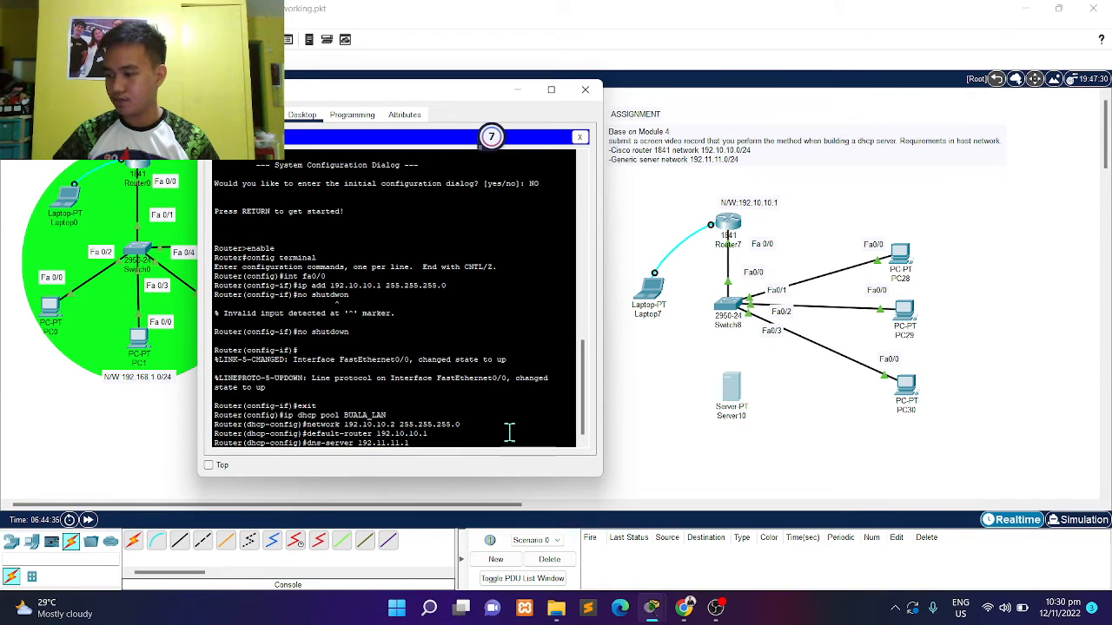
key(Return)
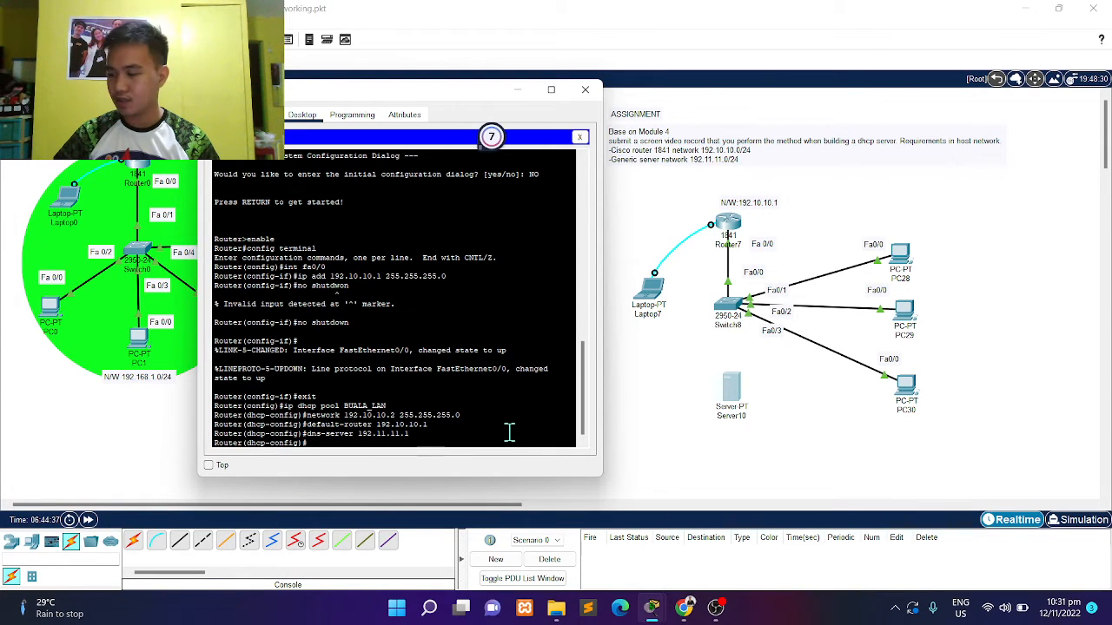
- Leave DHCP pool configuration with the "exit" command and close Laptop7's window
text(exi)
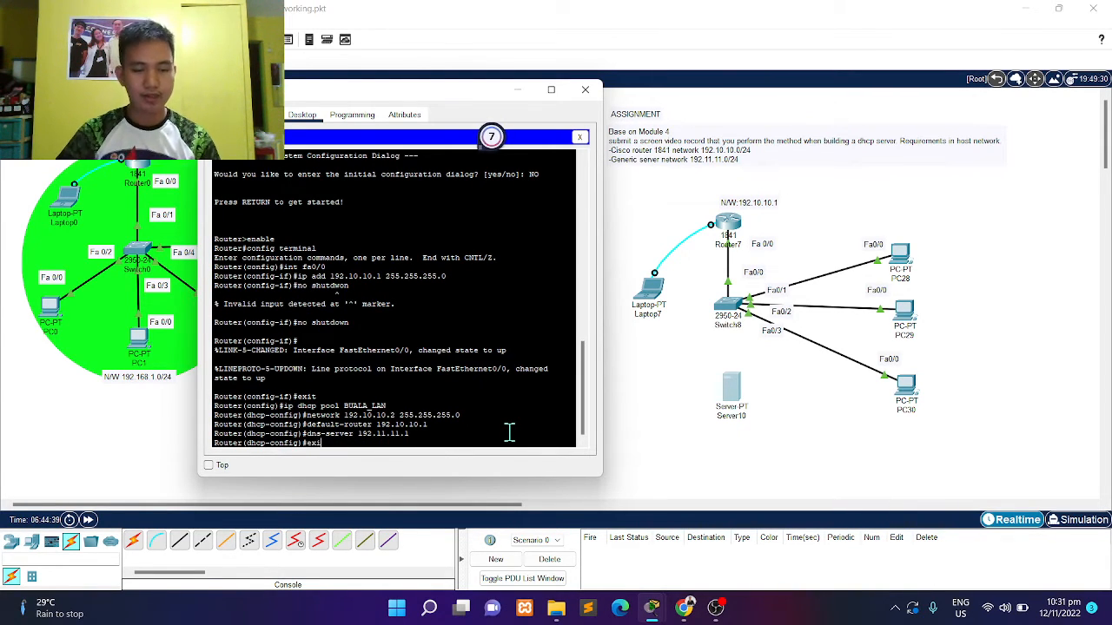
text(t)
key(Return)
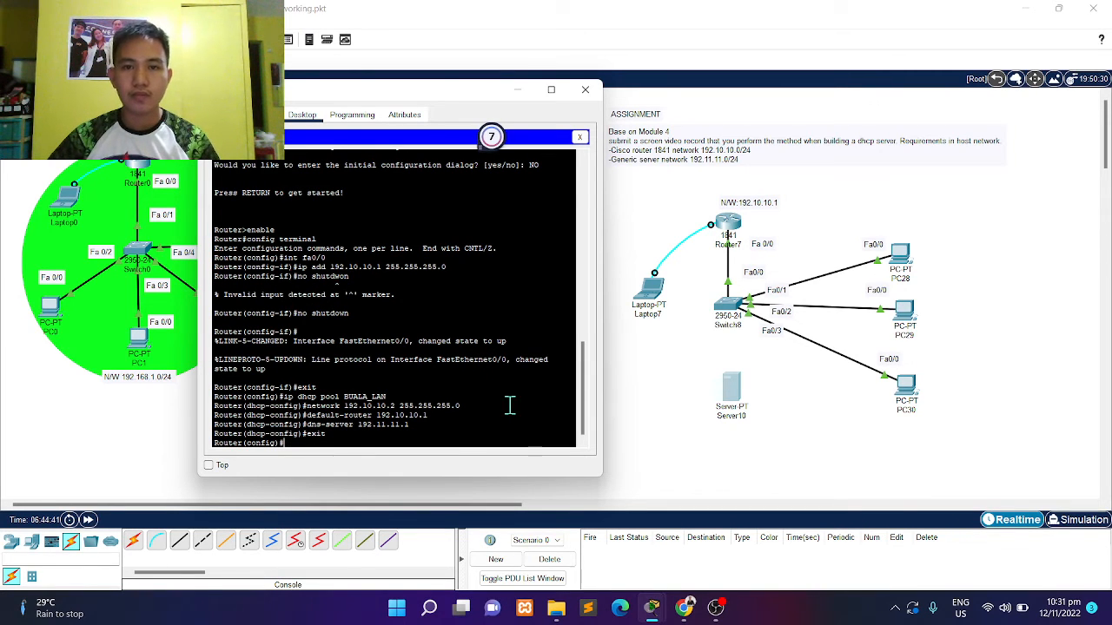
click(585, 89)
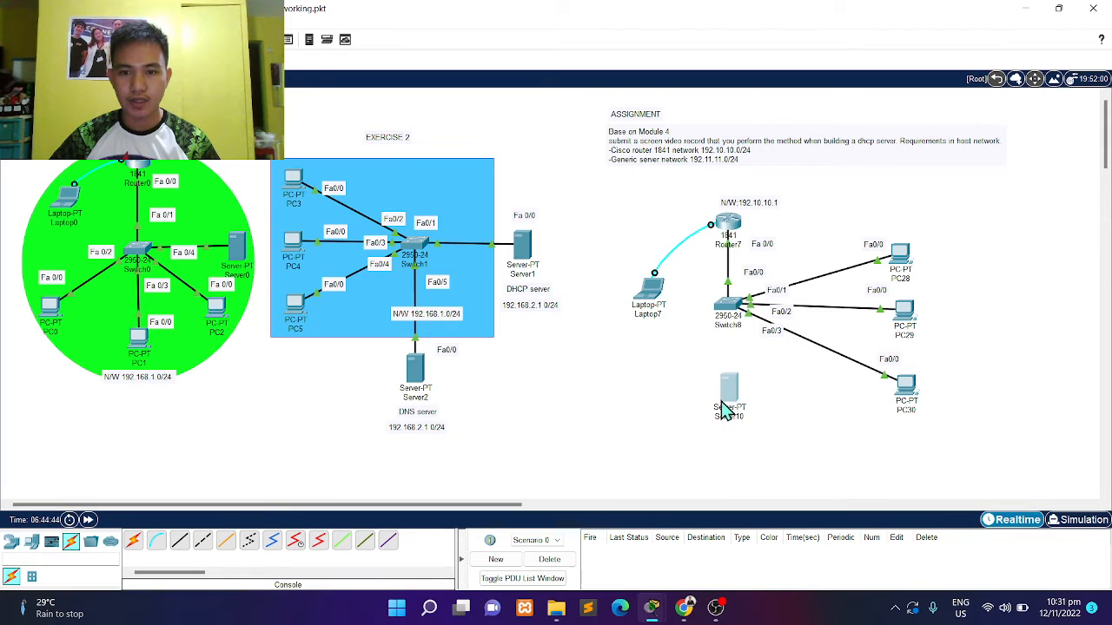
- In Server10's IP configuration, assign the static IPv4 address 192.11.11.1 with subnet mask 255.255.255.0
click(729, 396)
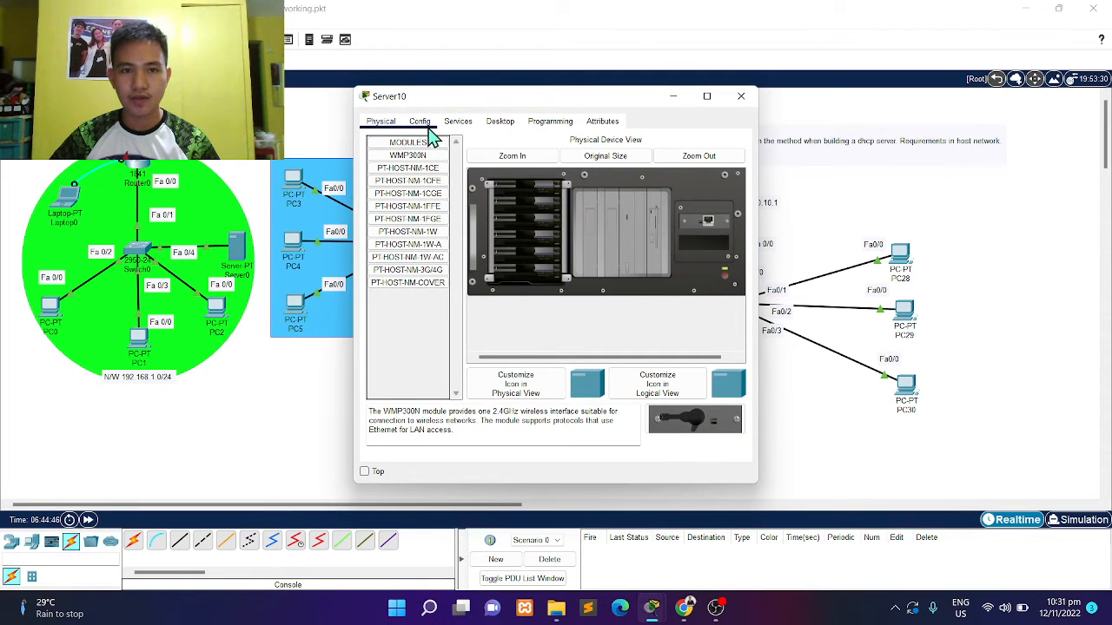
click(424, 124)
click(458, 123)
click(502, 124)
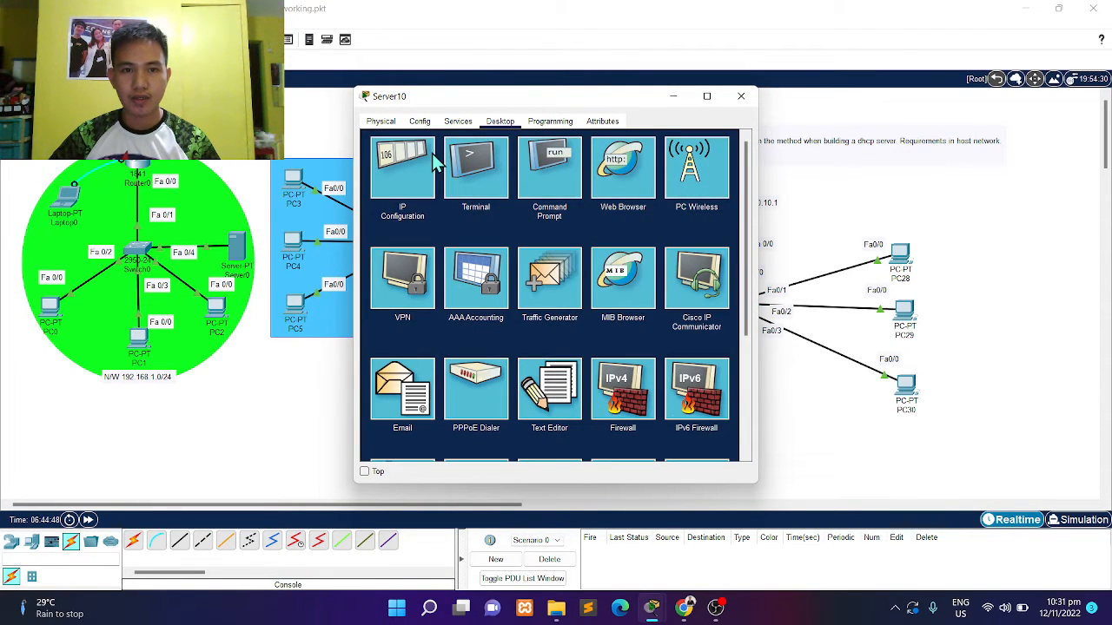
click(390, 158)
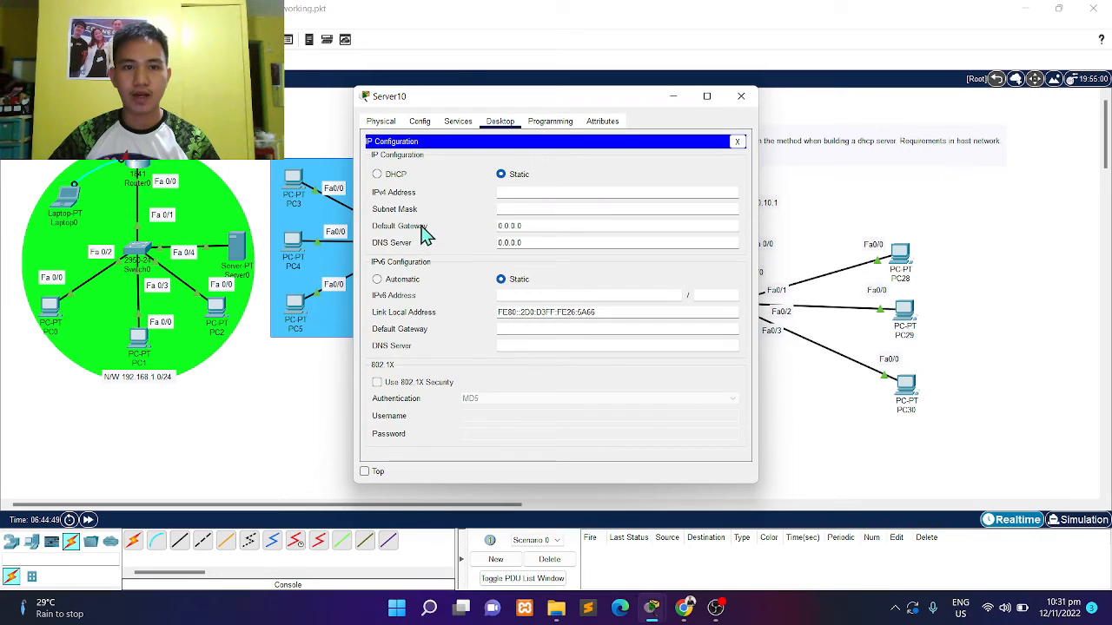
click(516, 191)
text(192.)
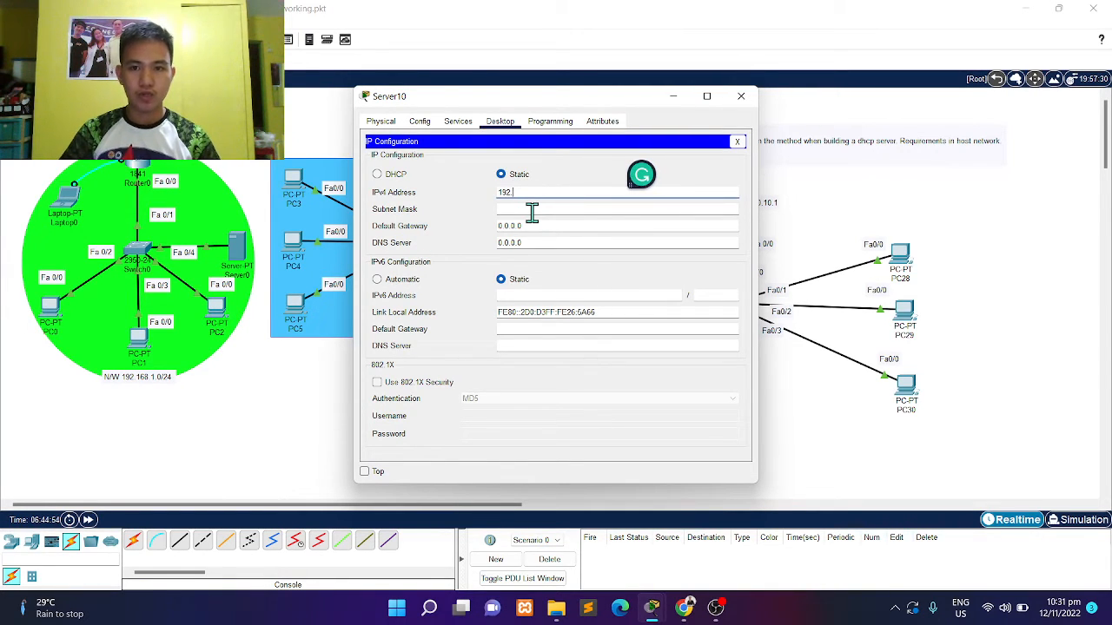
text(11.11.1)
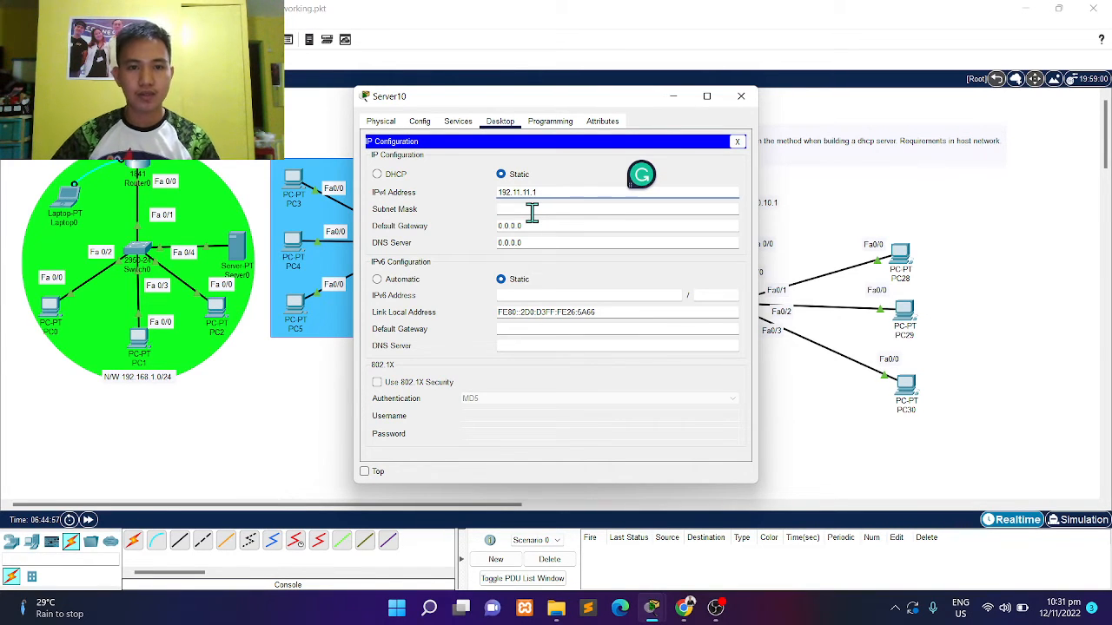
click(532, 209)
- Set Server10's IPv4 default gateway to 192.10.10.1
click(540, 227)
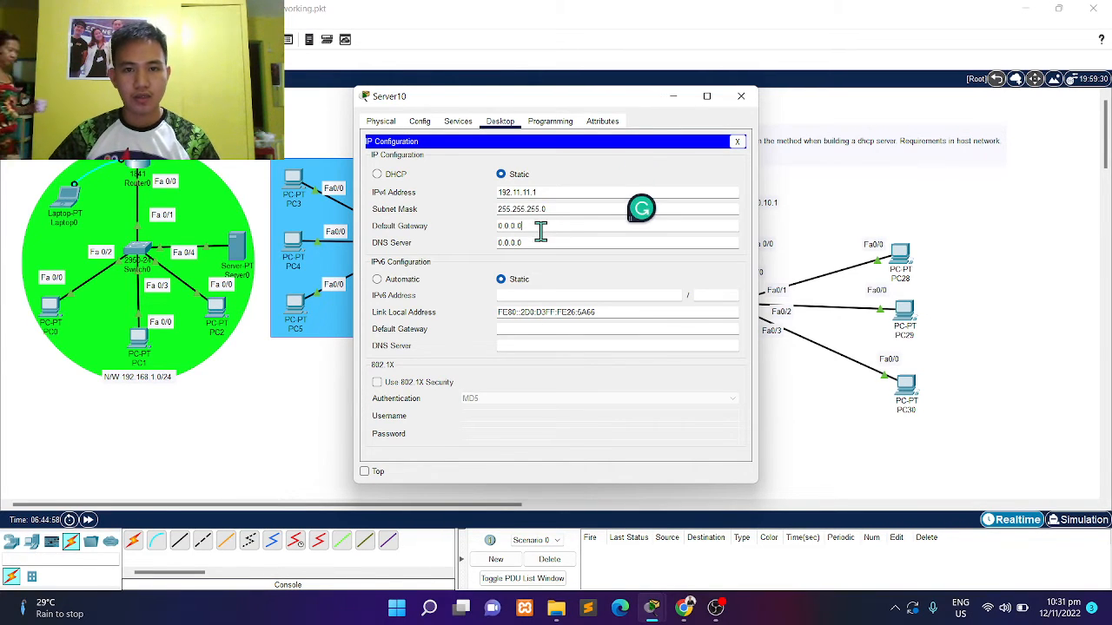
key(BackSpace)
key(BackSpace)
key(BackSpace)
key(BackSpace)
key(BackSpace)
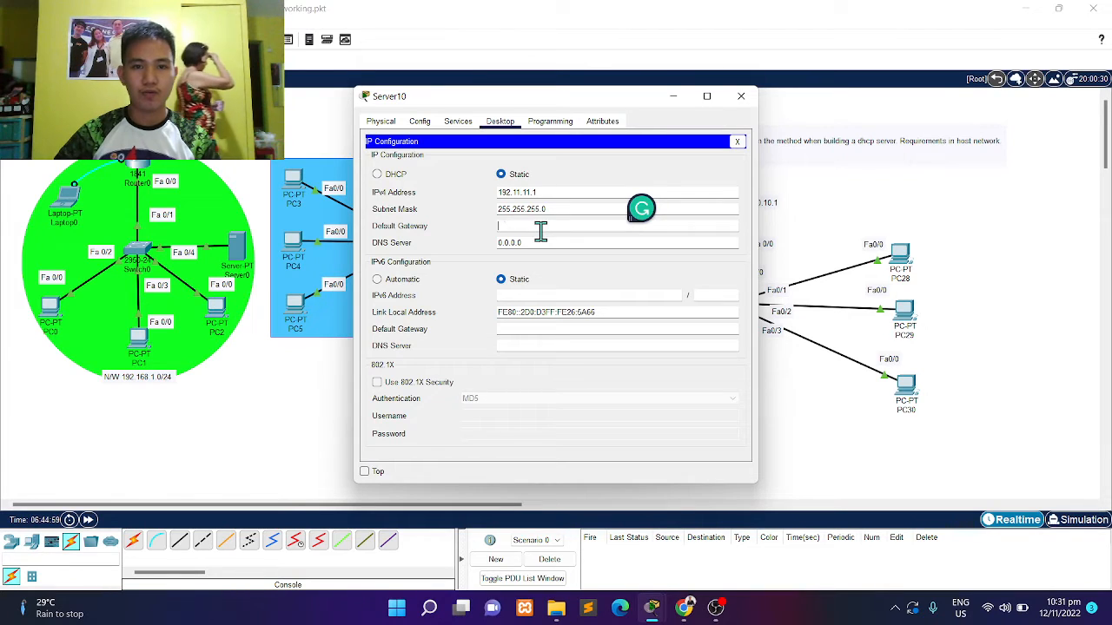
drag(636, 97, 565, 105)
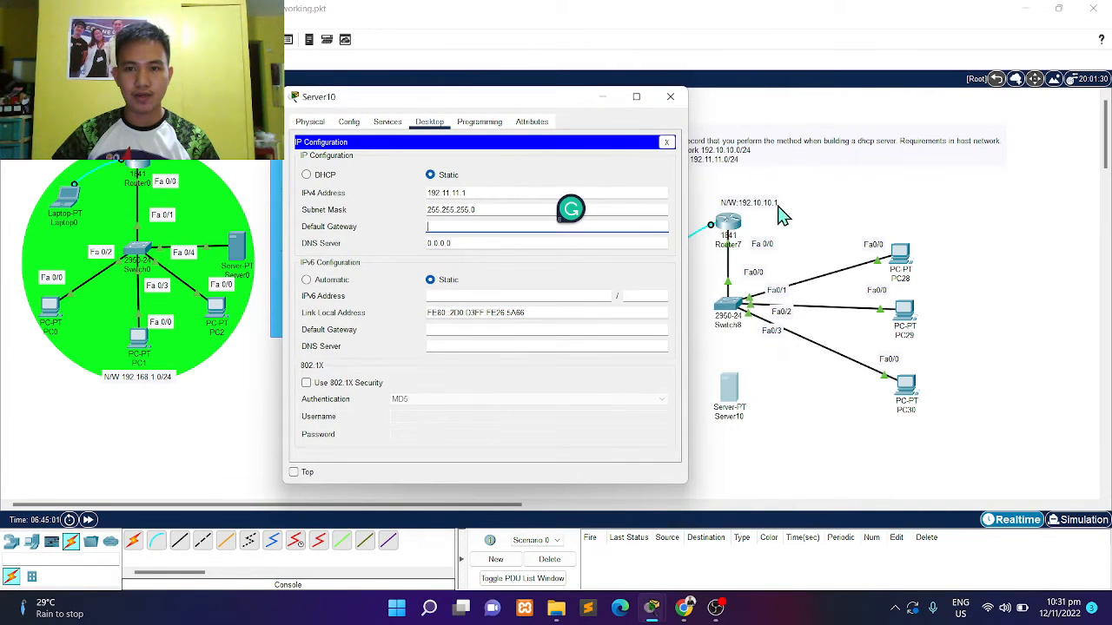
click(502, 227)
text(1)
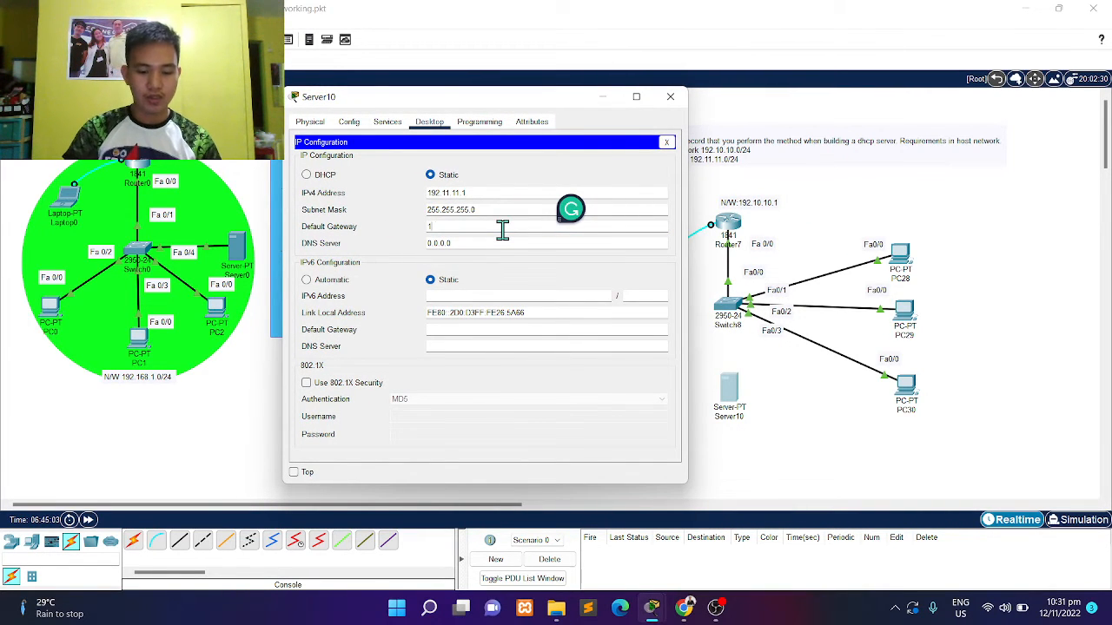
text(92.10)
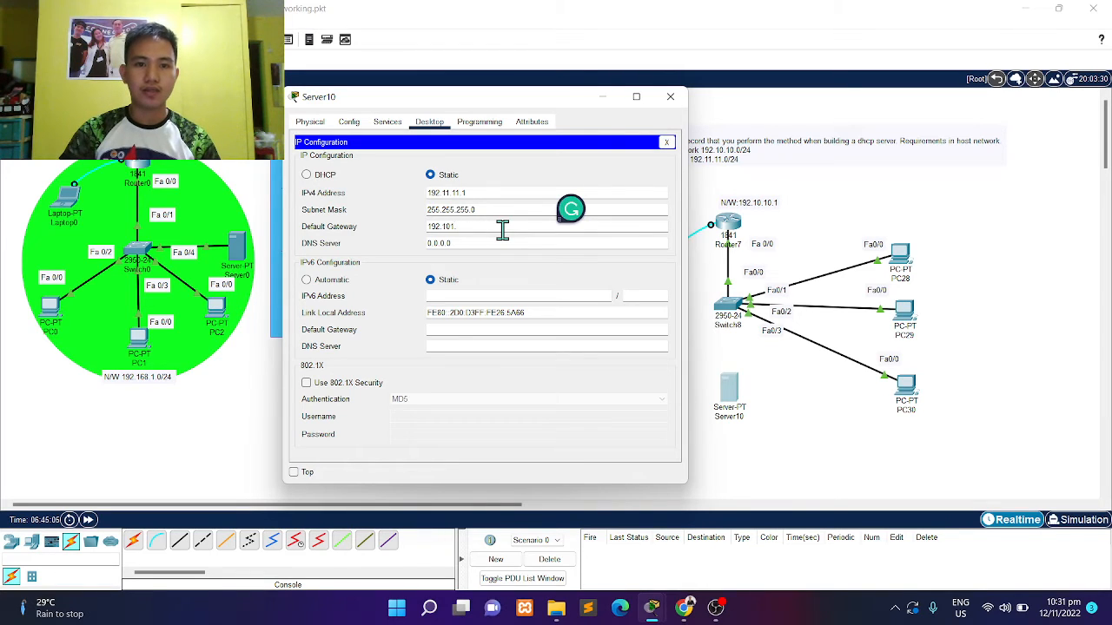
text(.)
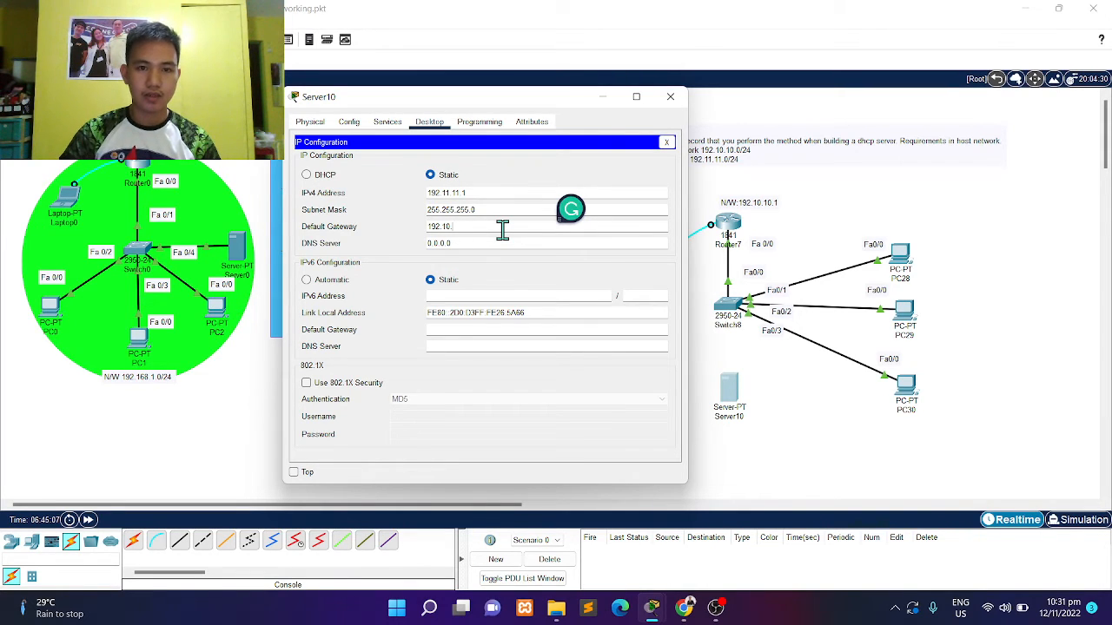
text(10.1)
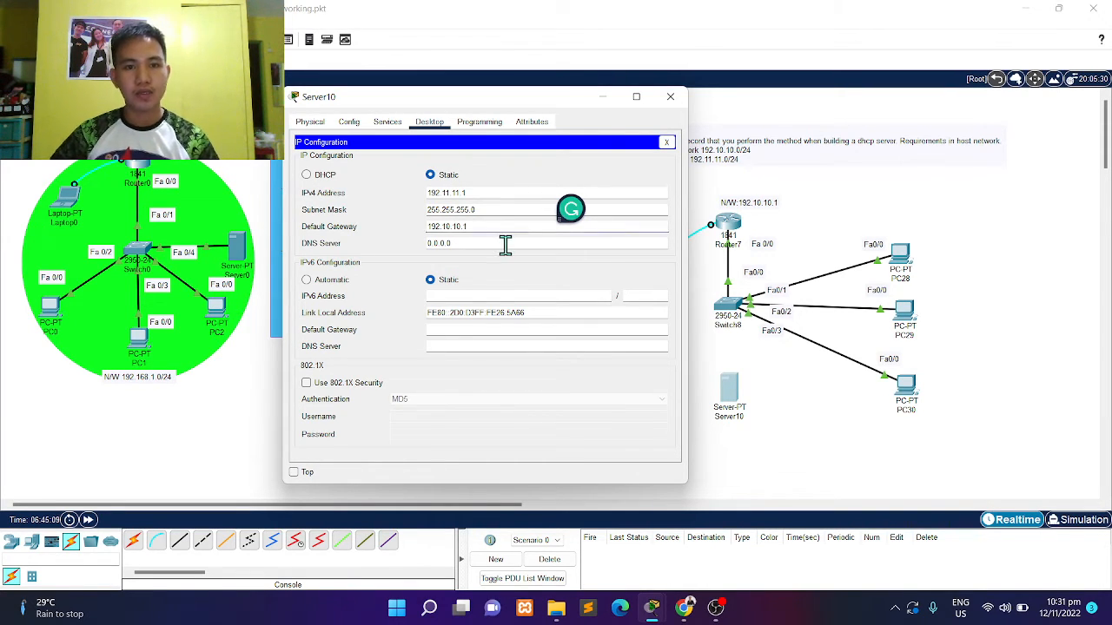
- Set Server10's IPv4 DNS server to 192.11.11.1 and close its configuration window
key(Tab)
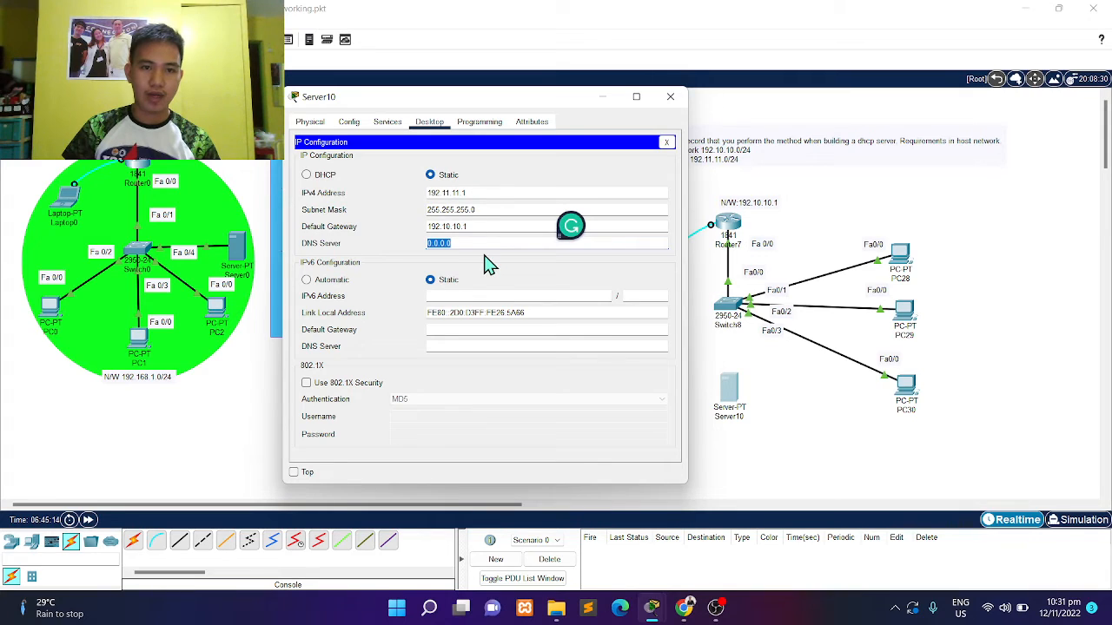
text(192.1)
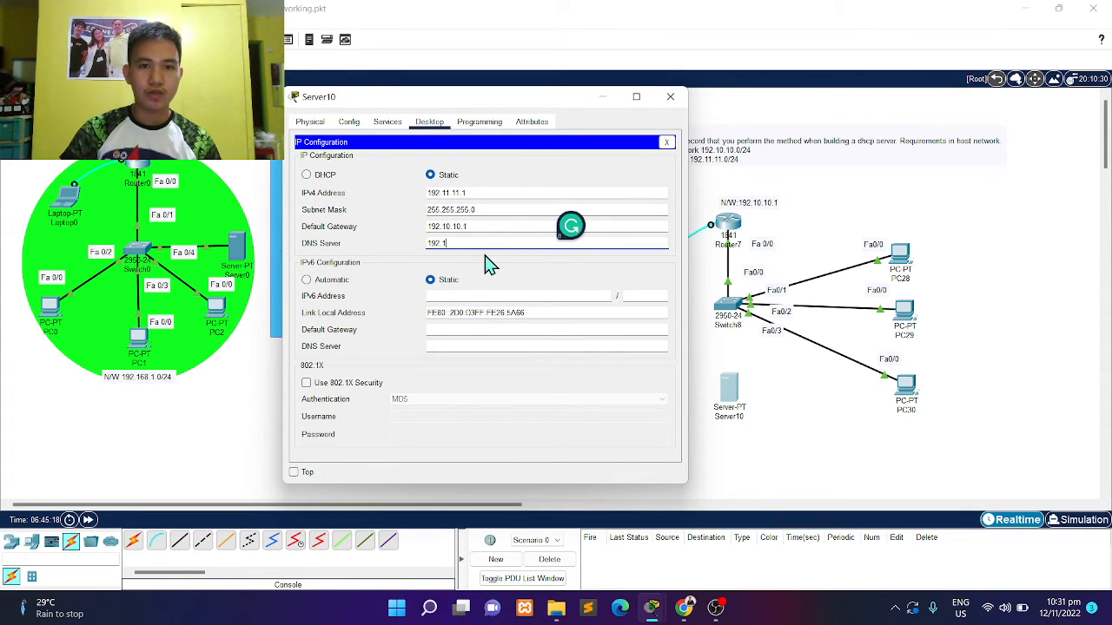
text(1.11.1)
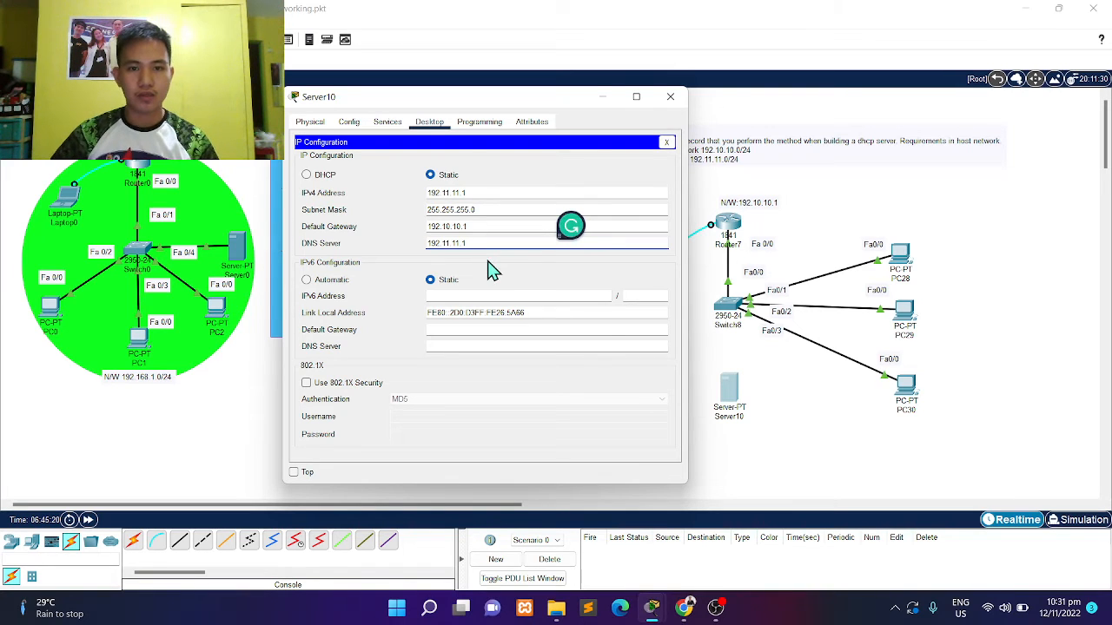
click(487, 260)
click(667, 143)
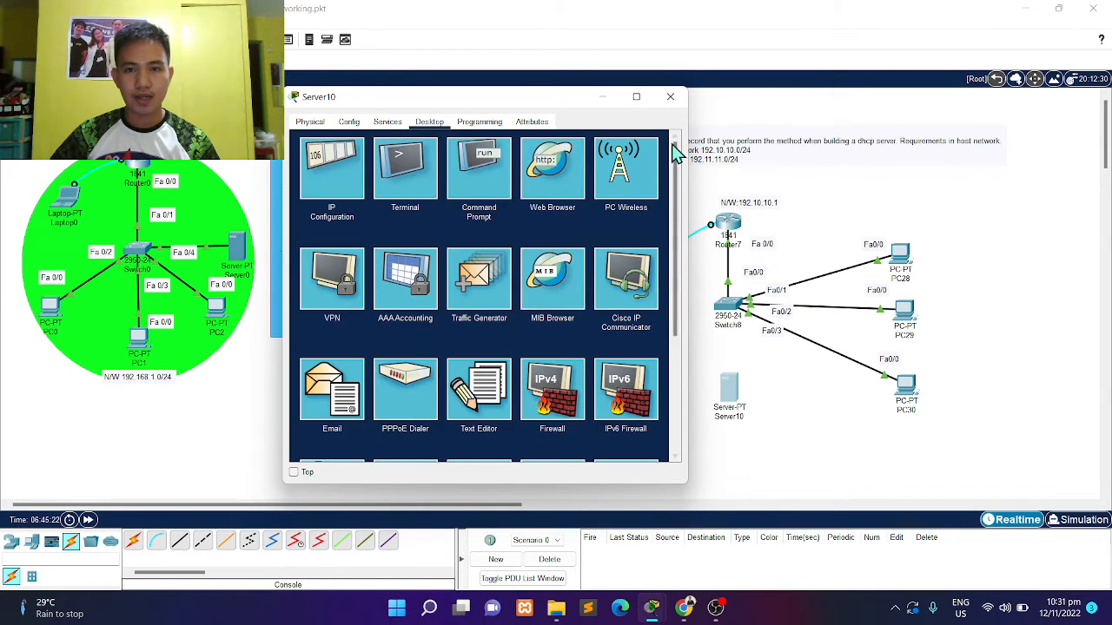
click(669, 97)
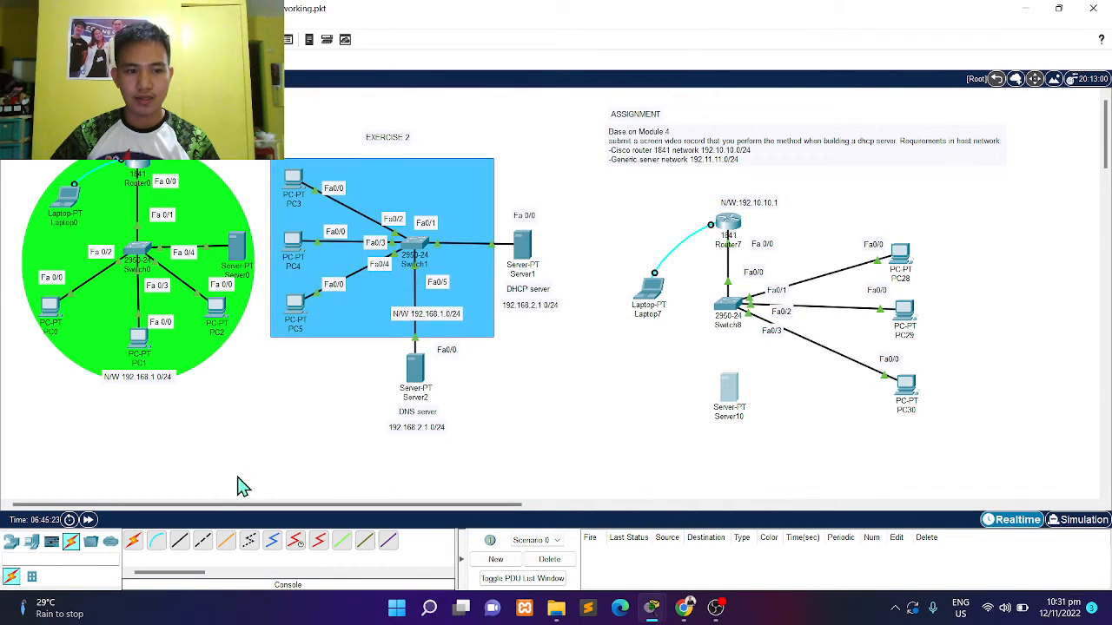
- Connect Server10 to Switch8 with a copper straight-through cable and nudge the server slightly into line below the switch
click(178, 541)
click(732, 392)
click(749, 402)
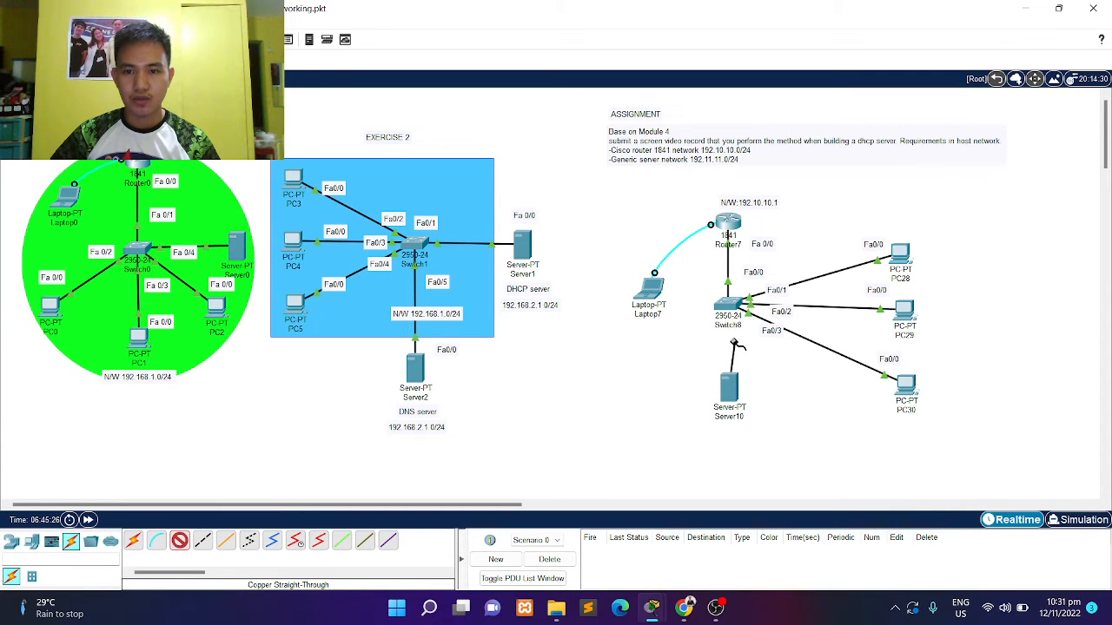
click(729, 306)
click(737, 343)
drag(731, 383, 734, 381)
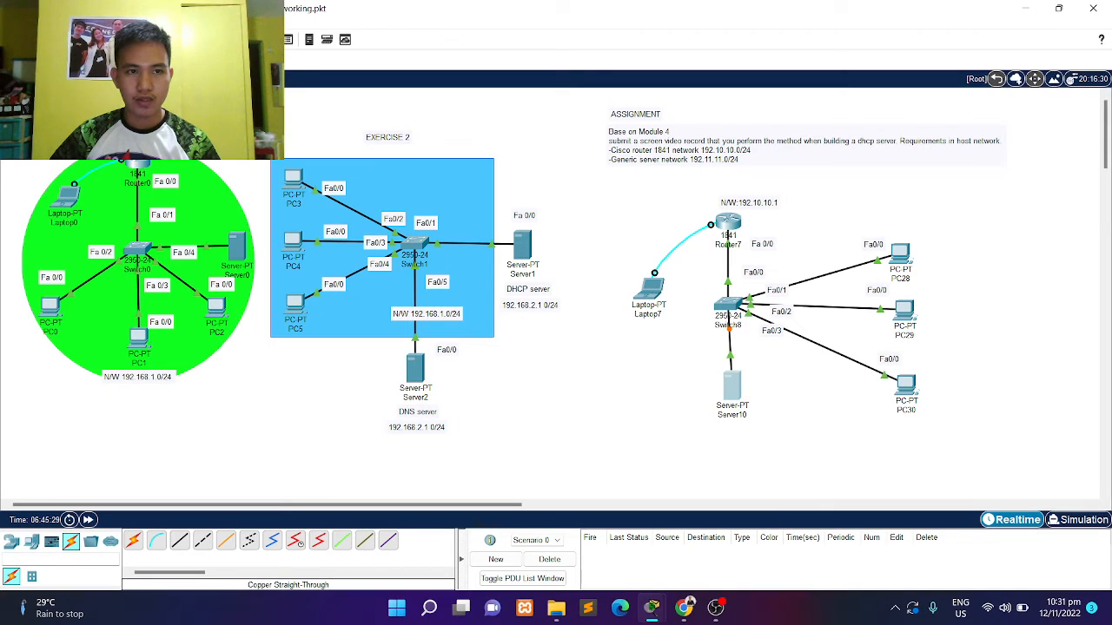
- Add a text note reading "DNS server" and position it directly beneath the Server10 icon
click(736, 415)
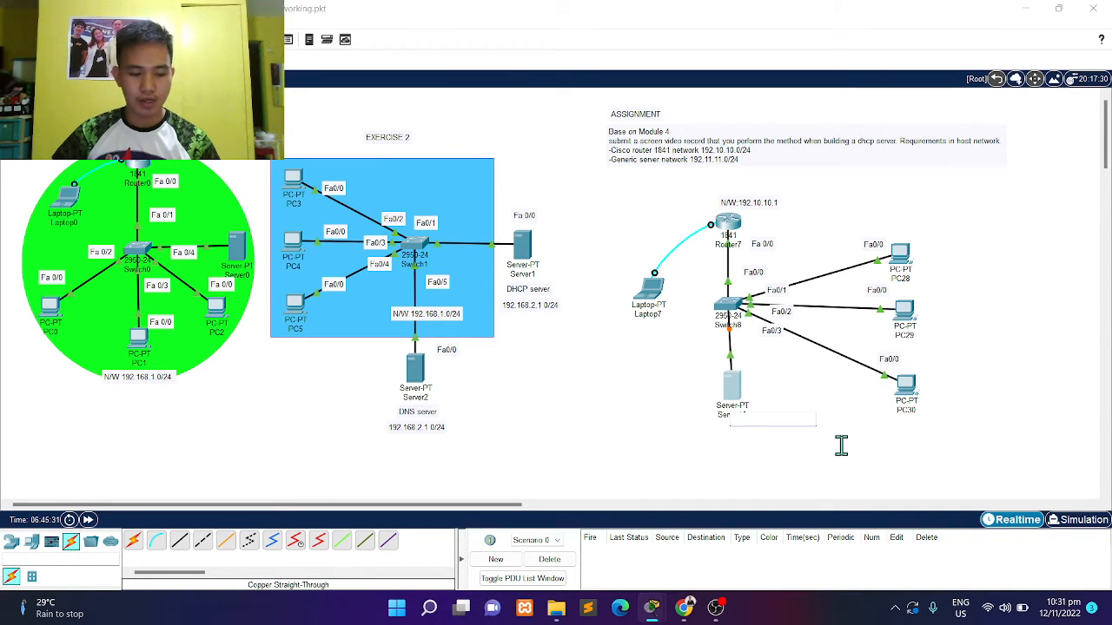
text(DHCP server)
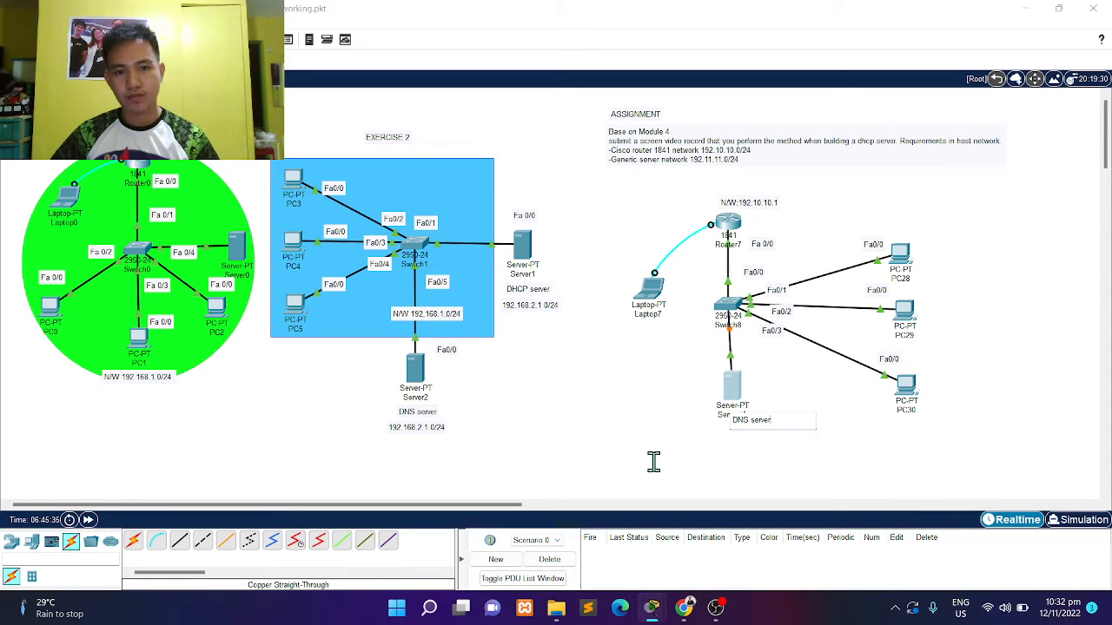
click(733, 413)
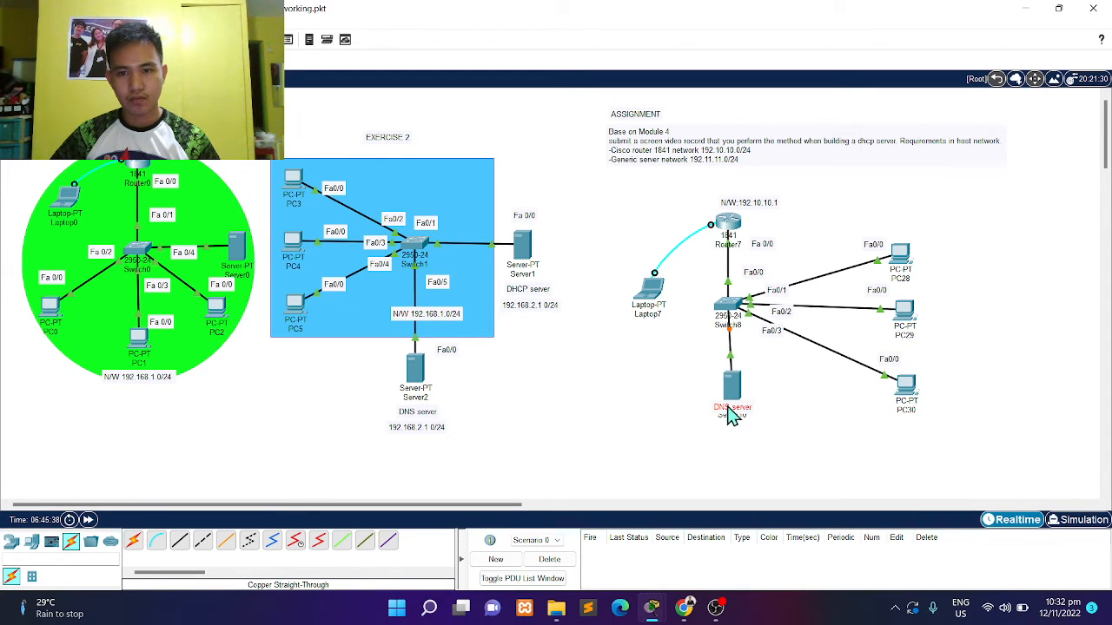
drag(728, 407, 728, 410)
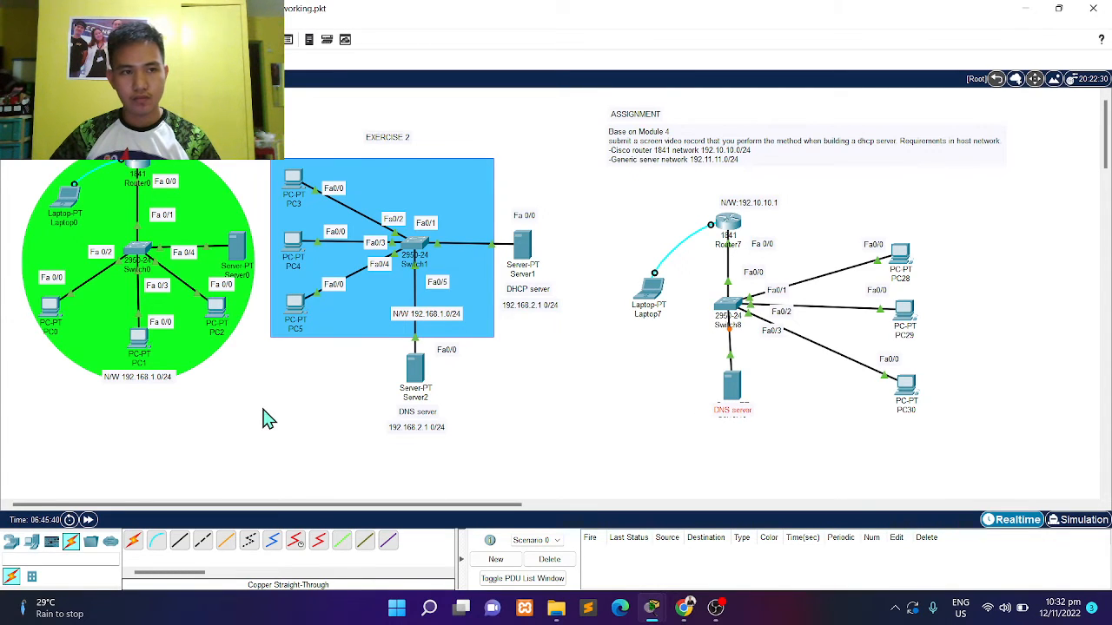
- Add a text note reading "N/W: 192.11.11.1" directly beneath the "DNS server" label and nudge the server icon into line below the switch
click(712, 435)
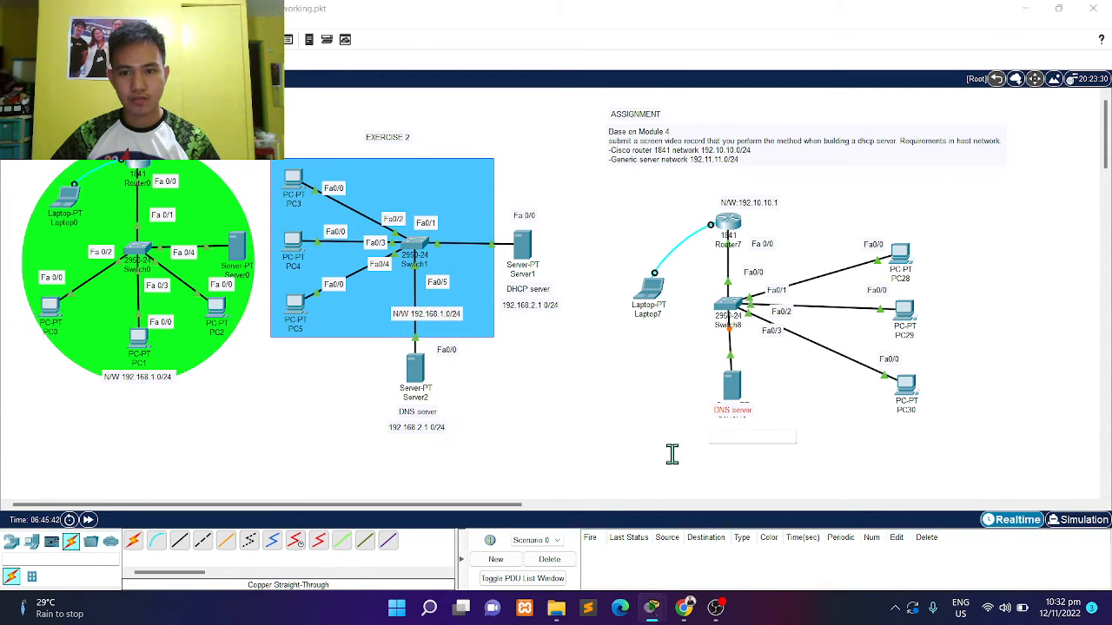
text(N/W: 192.11.11.1)
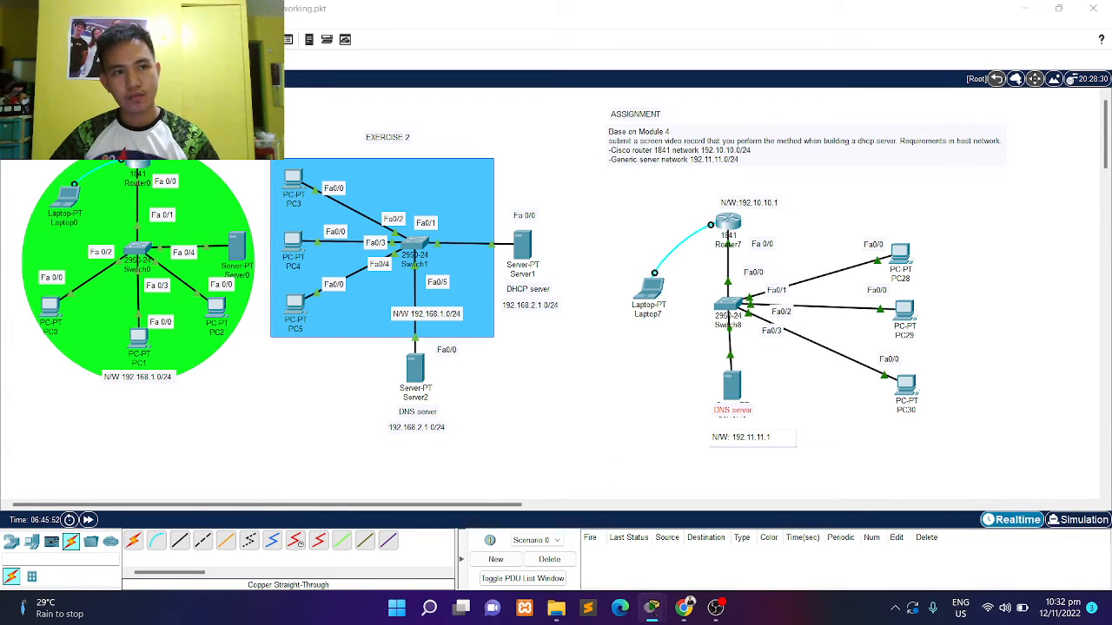
click(12, 60)
drag(738, 438, 737, 423)
click(731, 410)
click(738, 445)
click(735, 449)
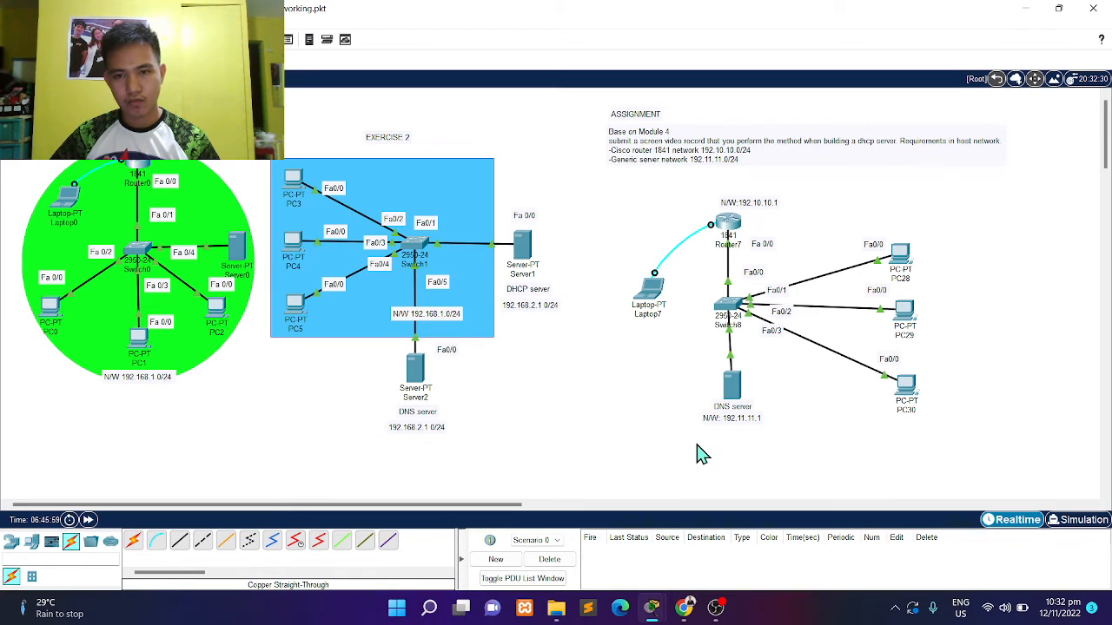
drag(740, 381, 737, 379)
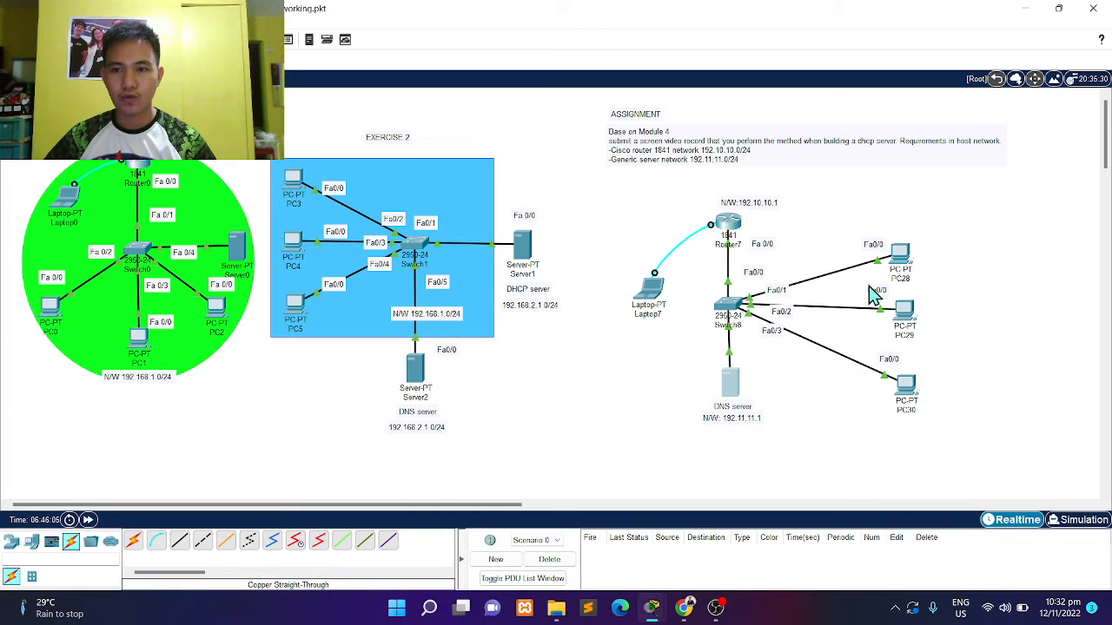
- Switch PC28's IPv4 configuration to DHCP and close its window once the address has been requested
click(901, 254)
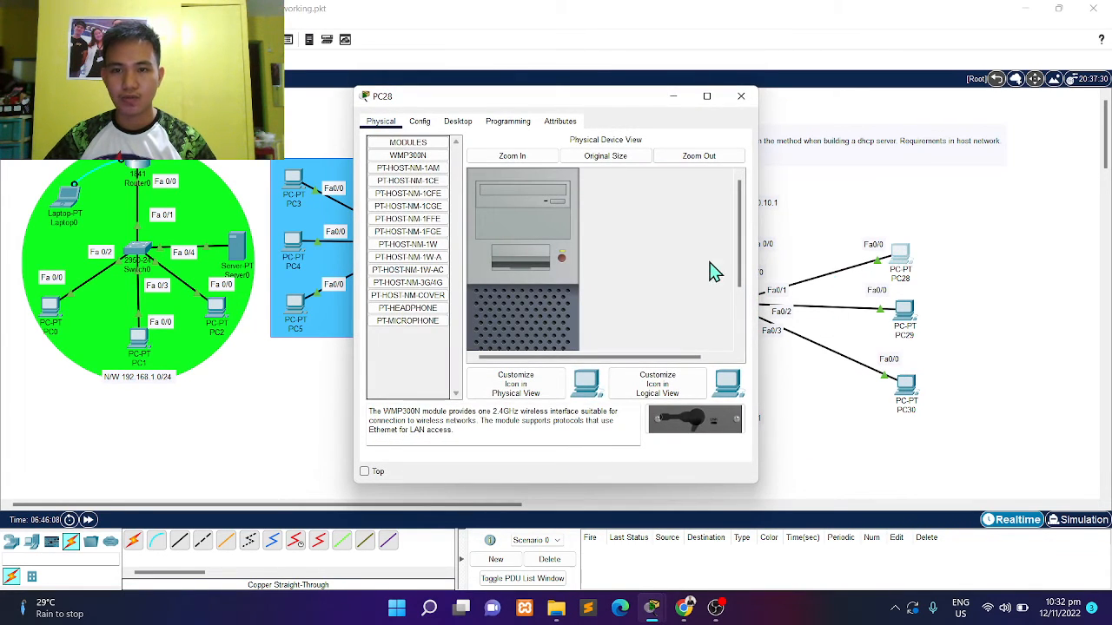
click(420, 122)
click(459, 121)
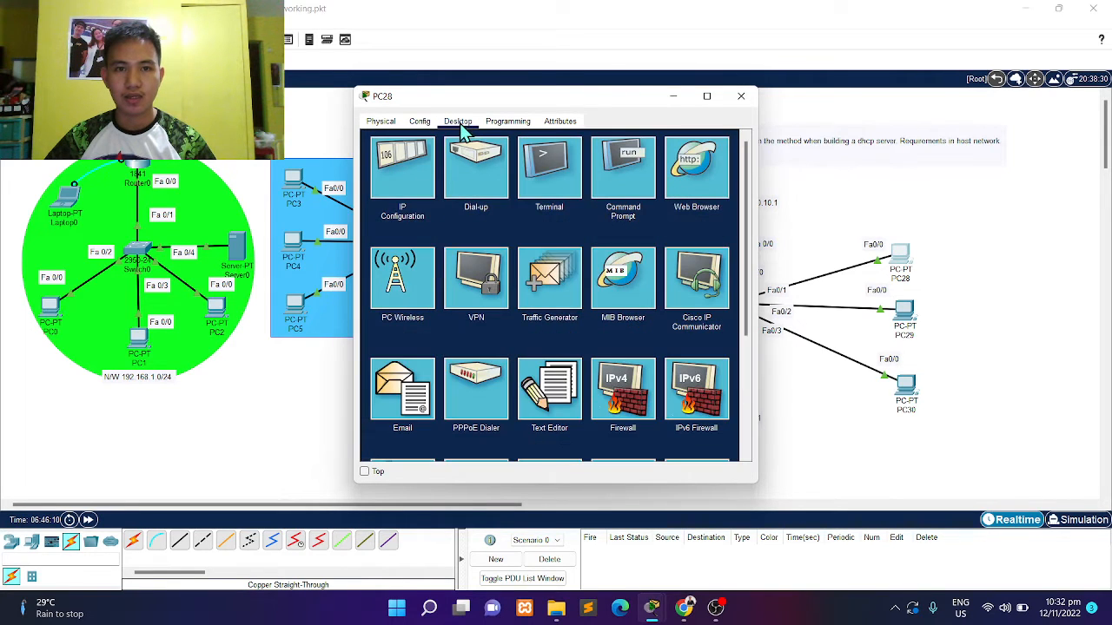
click(429, 169)
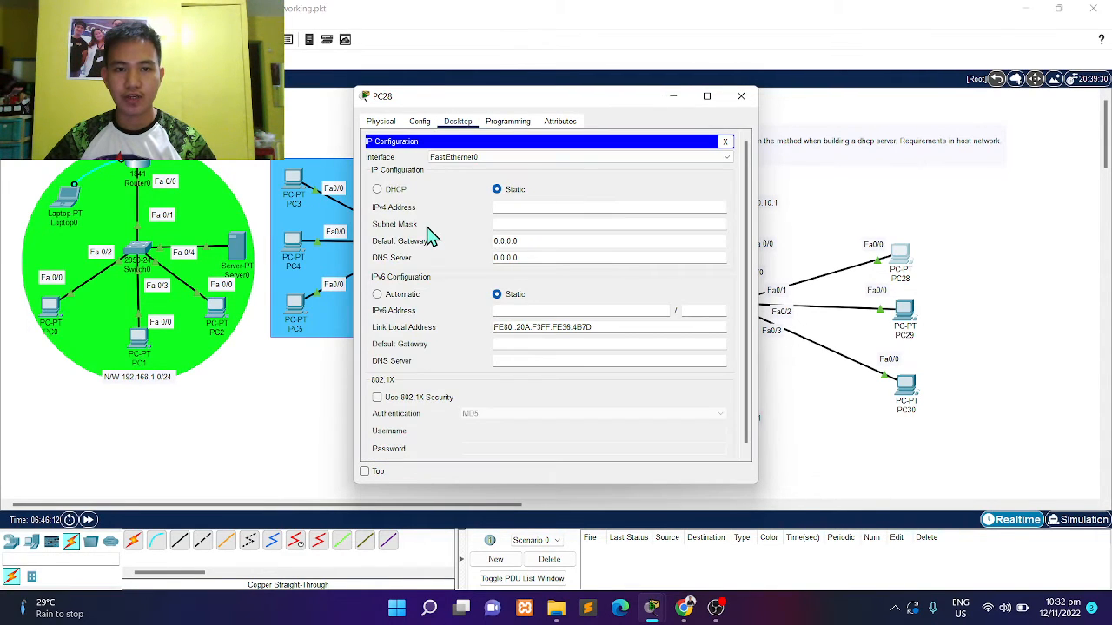
click(378, 190)
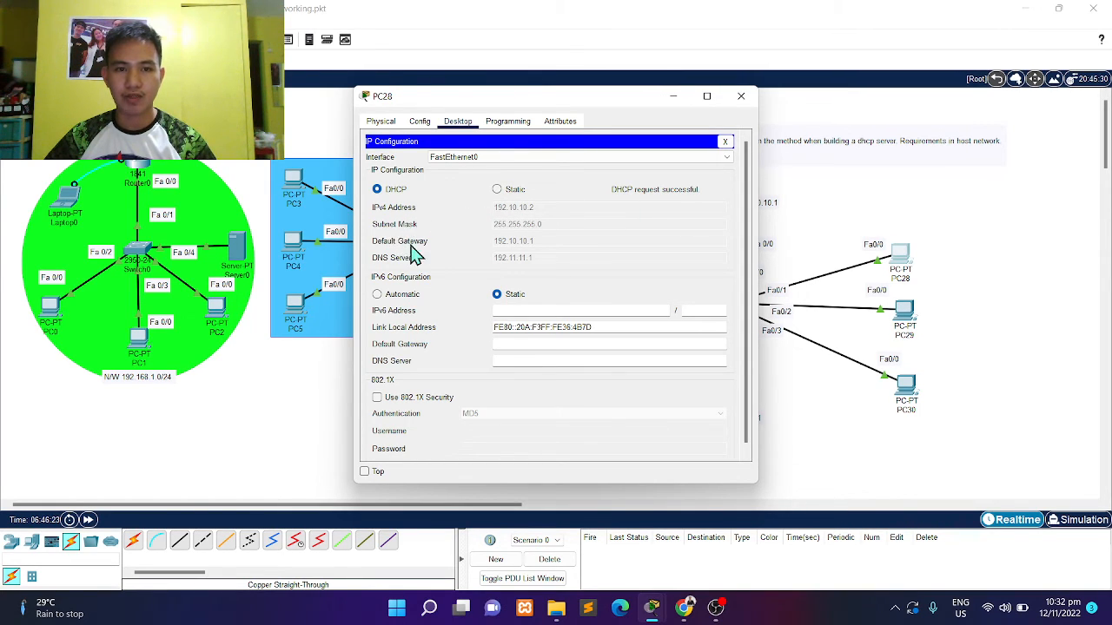
click(739, 97)
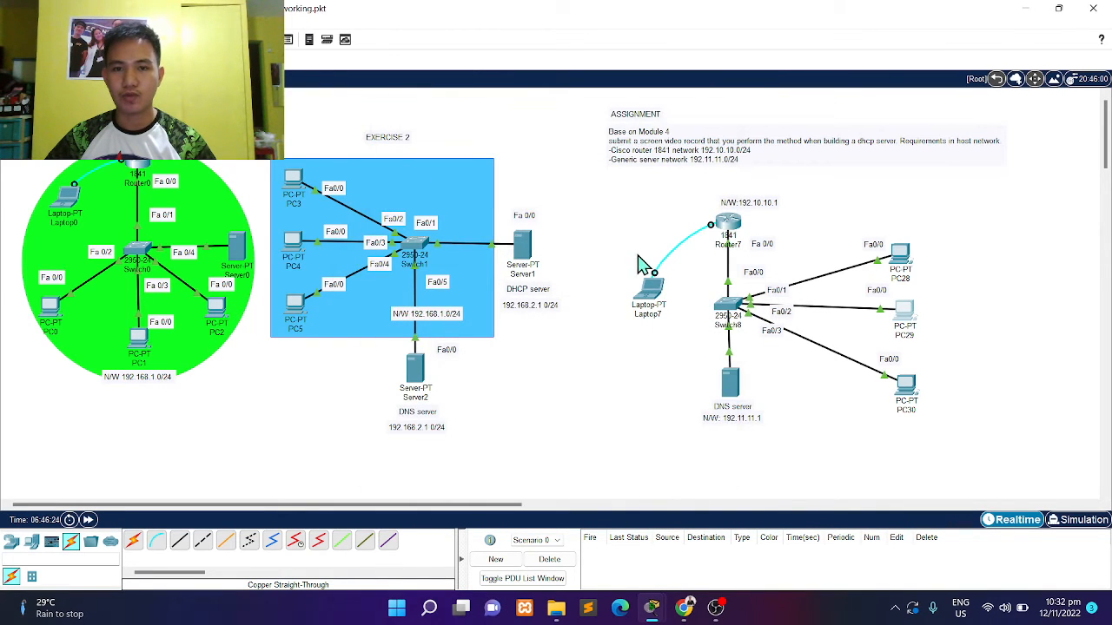
- Switch PC29's IPv4 configuration to DHCP and close its window
click(903, 311)
click(457, 121)
click(405, 165)
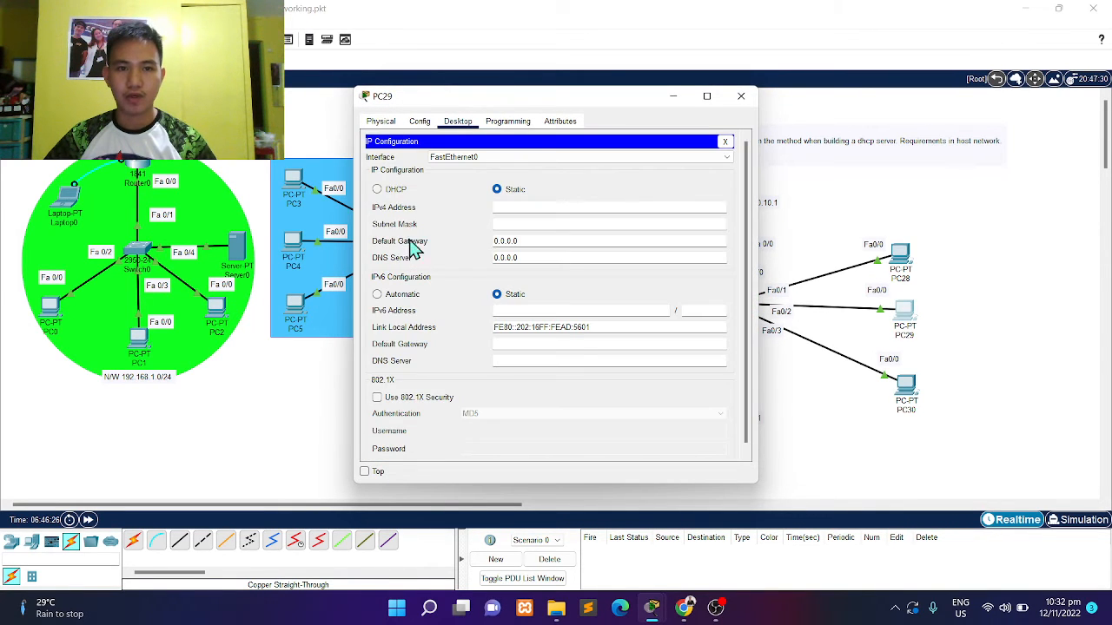
click(377, 188)
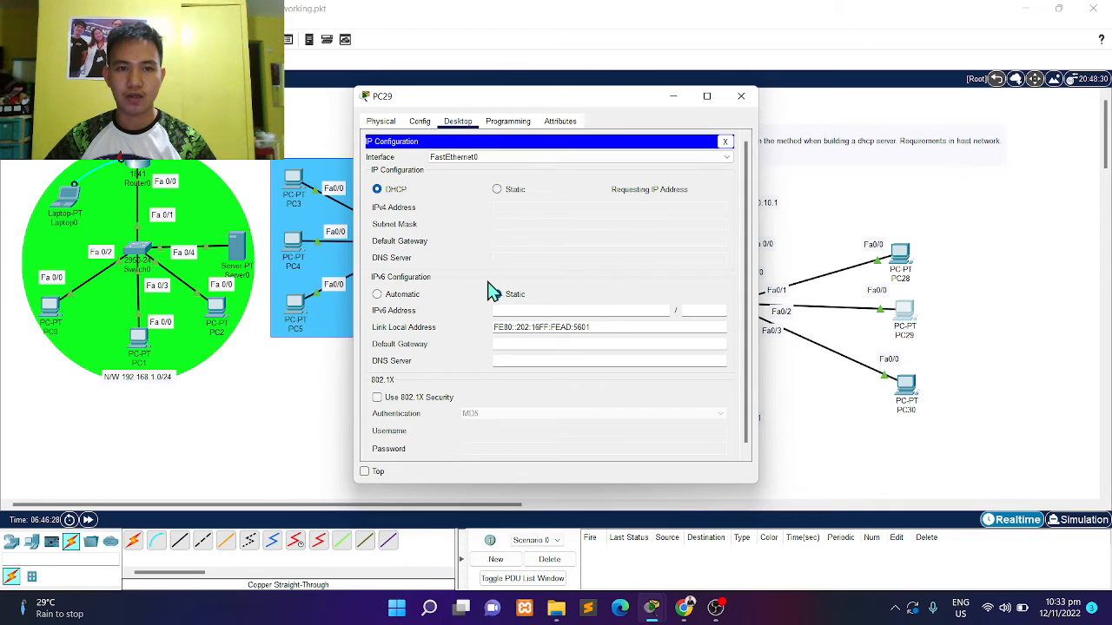
click(742, 97)
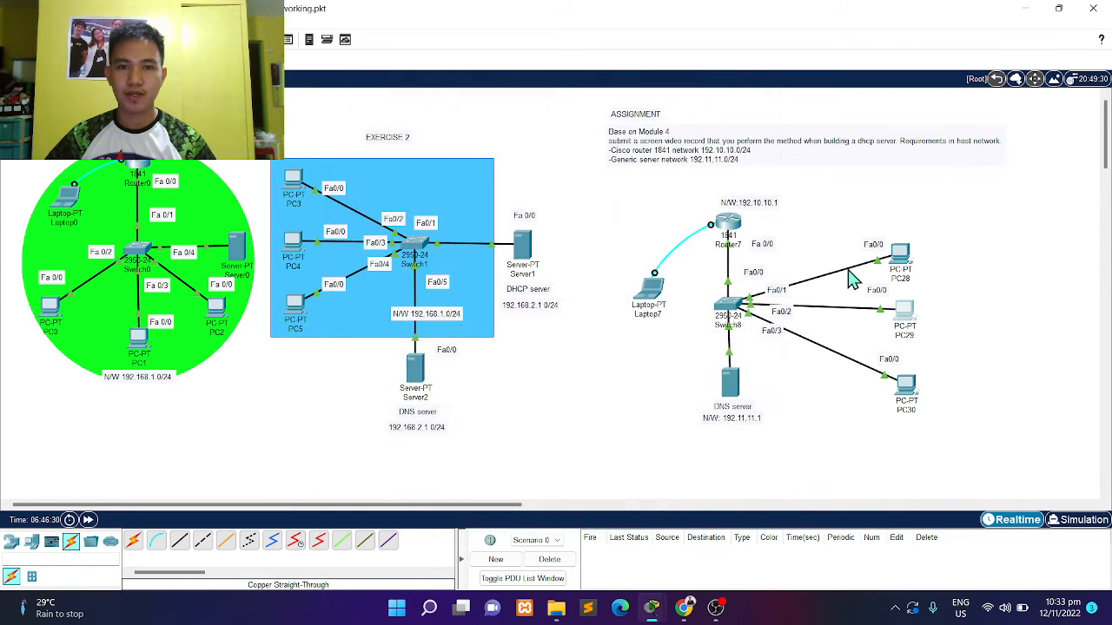
- Switch PC30's IPv4 configuration to DHCP and close its window
click(906, 382)
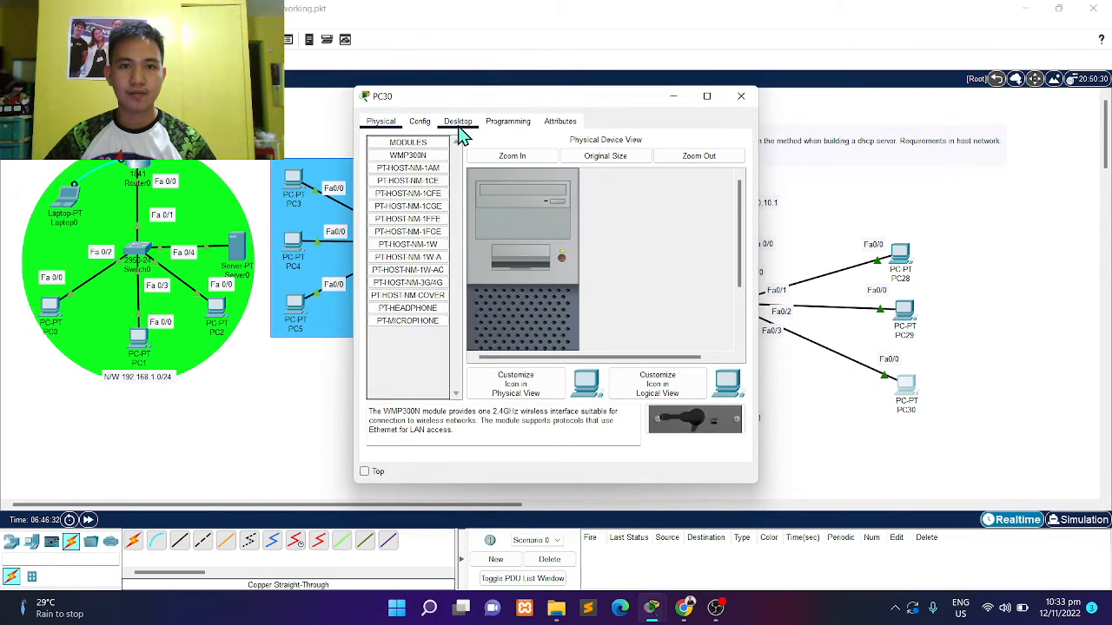
click(460, 131)
click(408, 165)
click(377, 189)
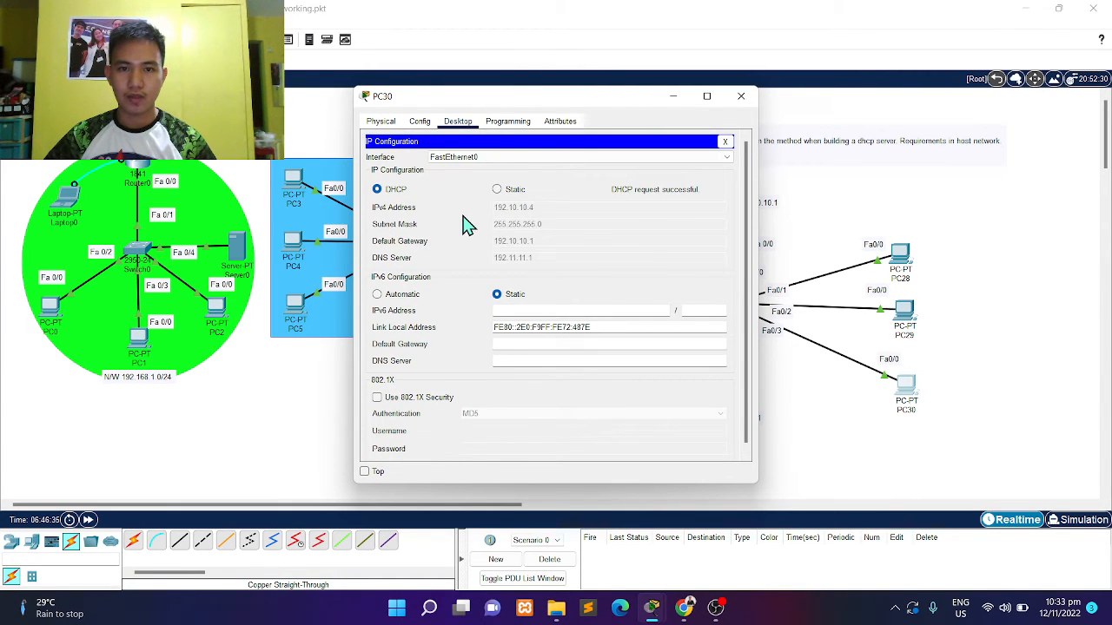
click(741, 97)
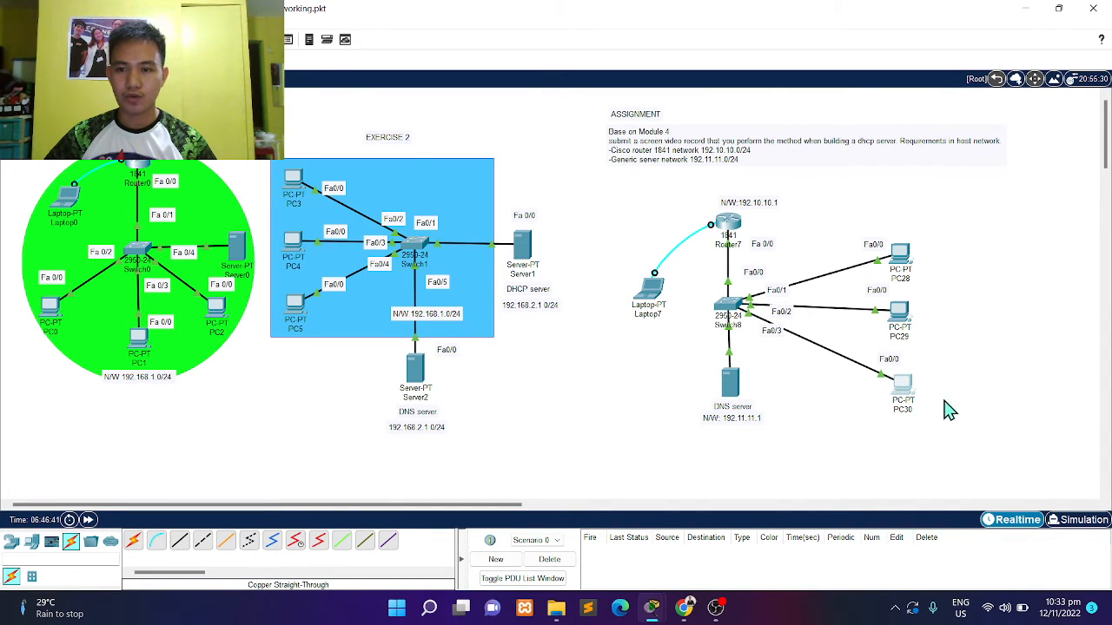
- Ping the router address 192.10.10.1 from PC30's command prompt, with its window moved clear of the assignment topology
click(902, 388)
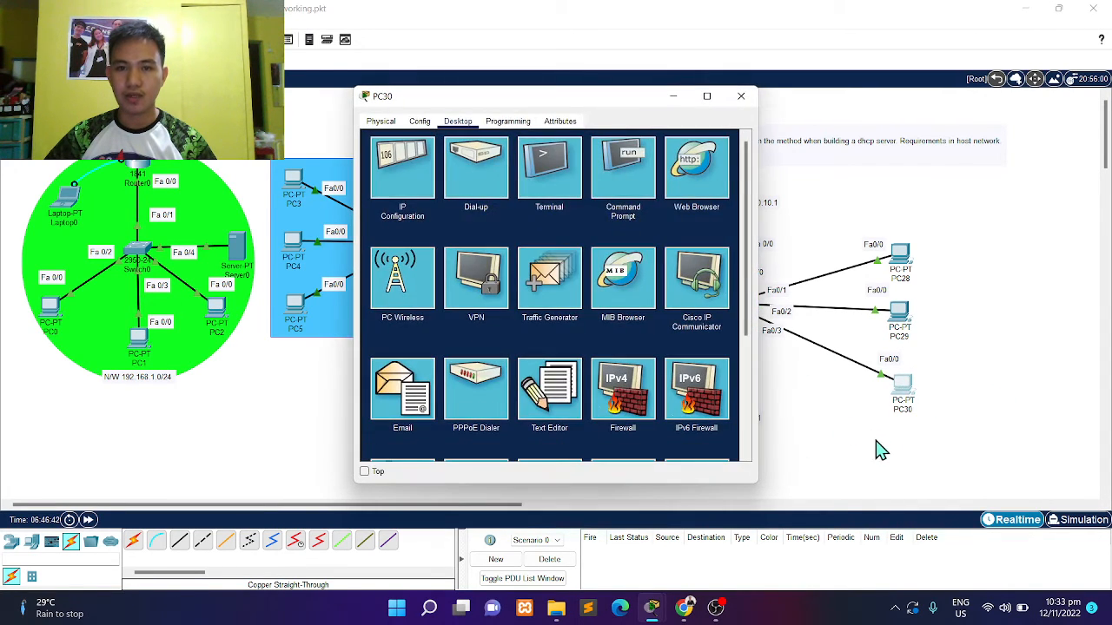
click(635, 189)
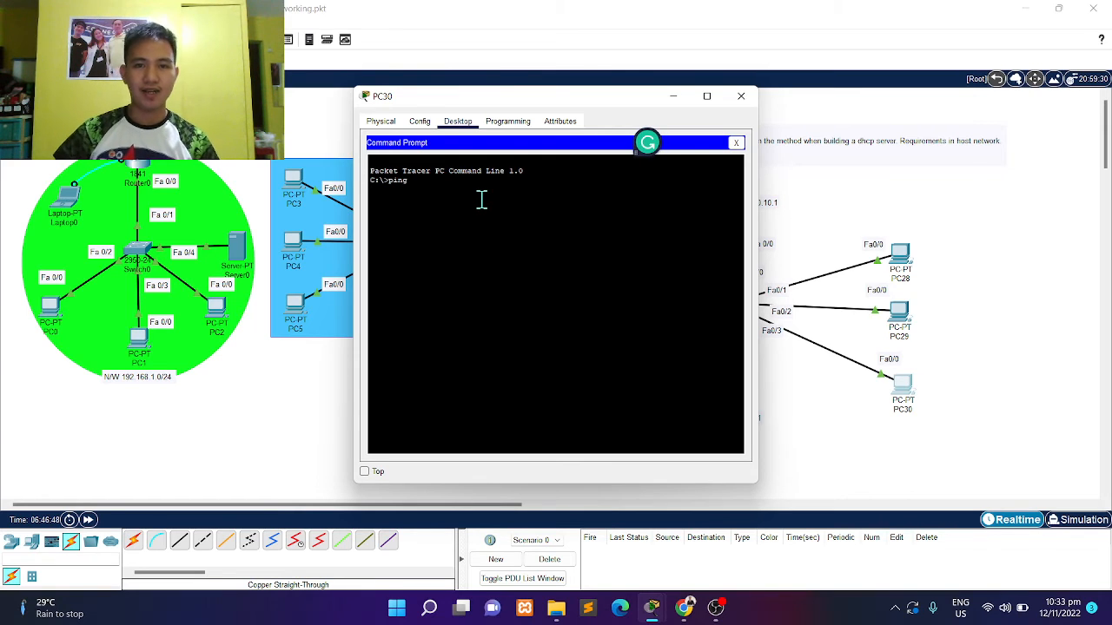
drag(538, 105, 380, 127)
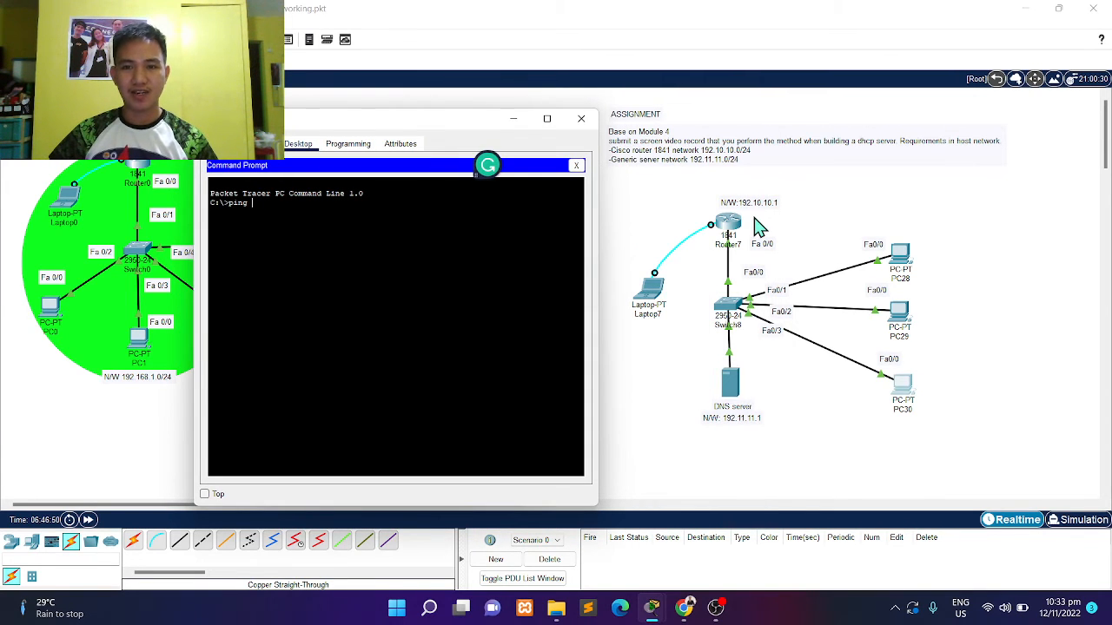
text(ping )
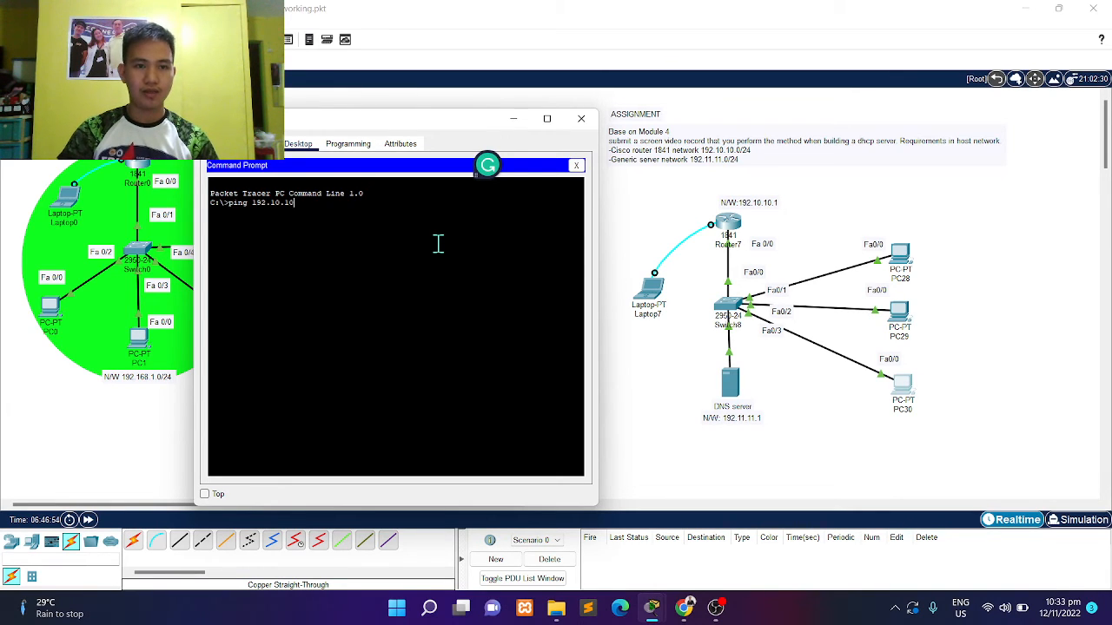
text(192.10.10.1)
key(Return)
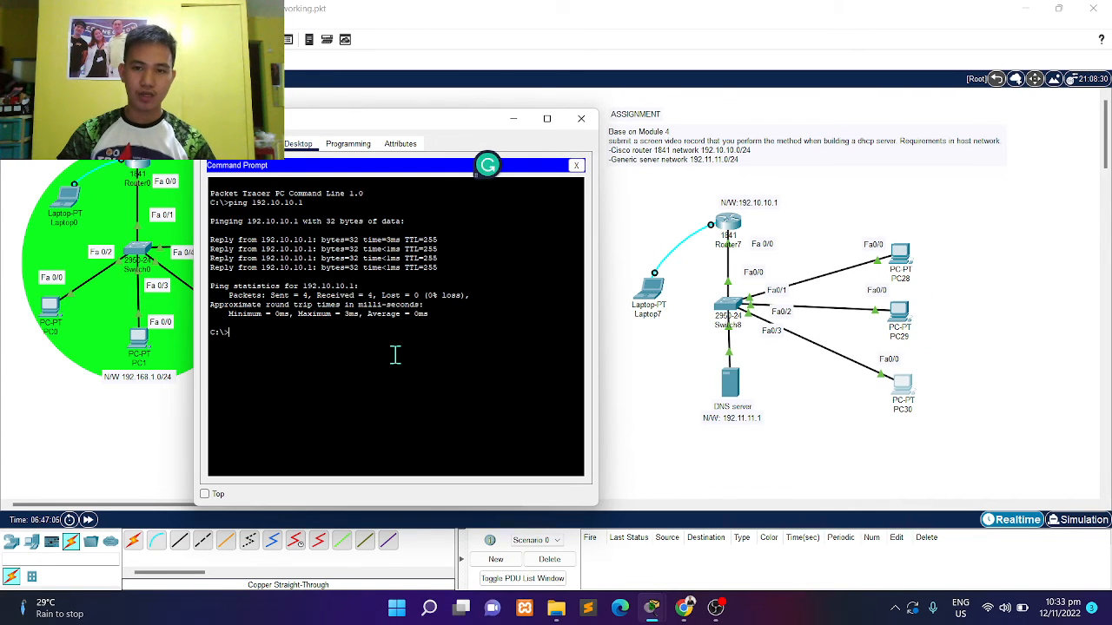
- Check the IPv4 address assigned to PC28 in its IP configuration and close its window
click(898, 261)
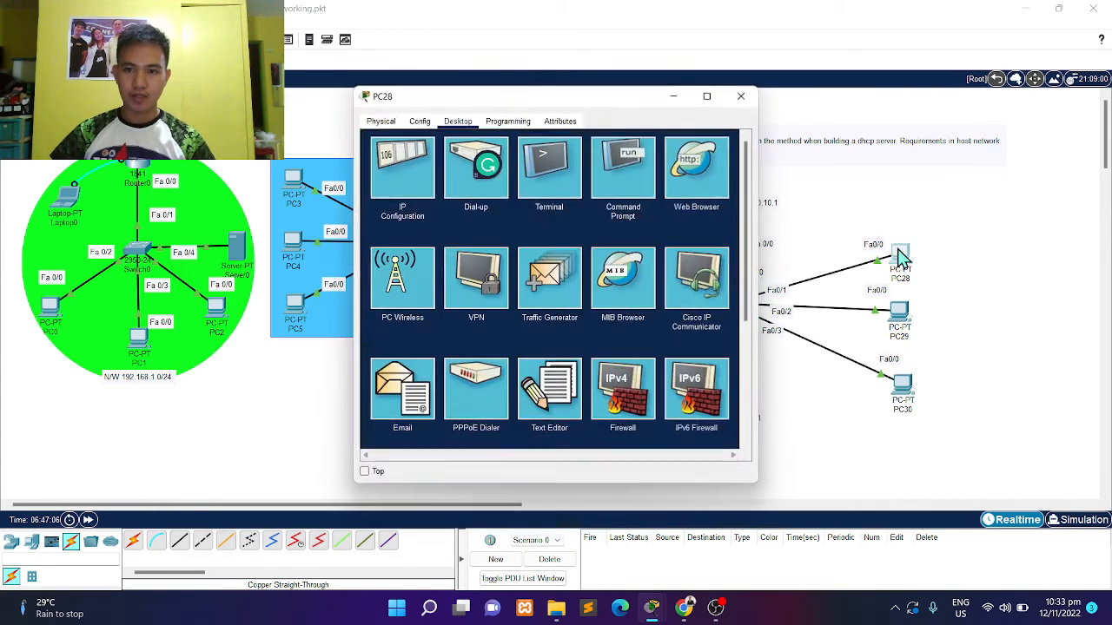
click(391, 202)
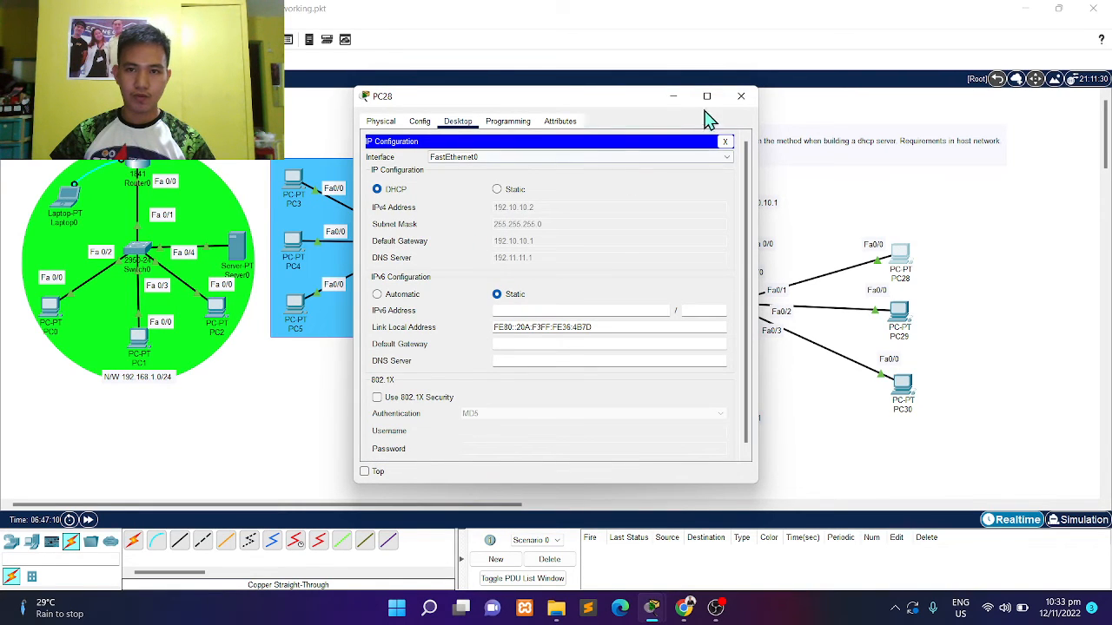
click(741, 95)
- Ping 192.10.10.2 from PC30's command prompt after rechecking PC28's IP configuration, and close the PC30 window
click(905, 391)
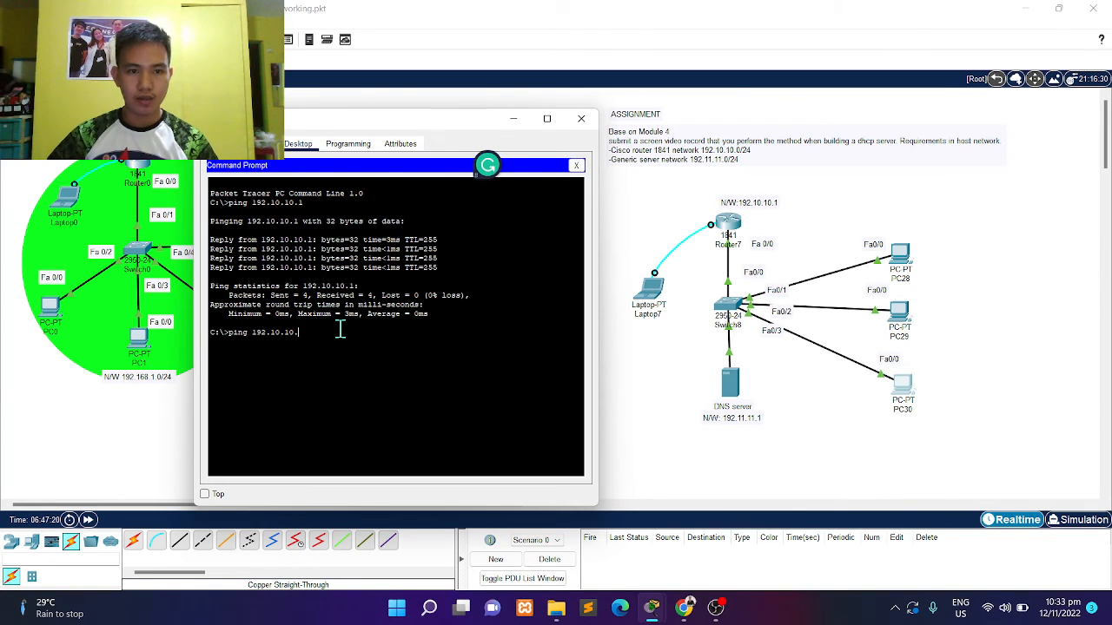
click(898, 256)
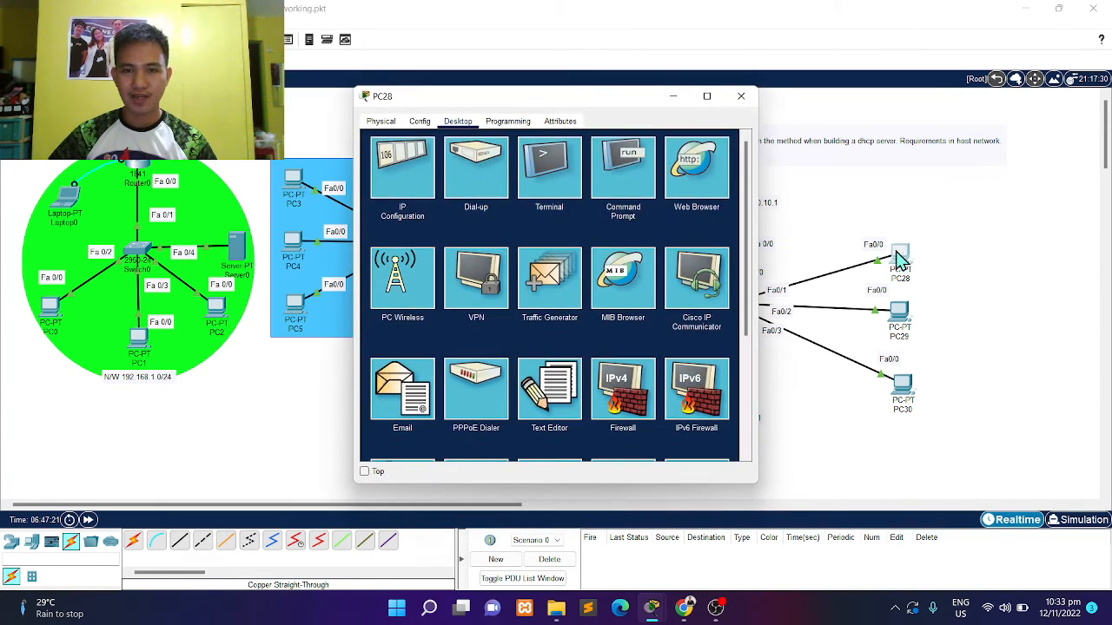
click(429, 173)
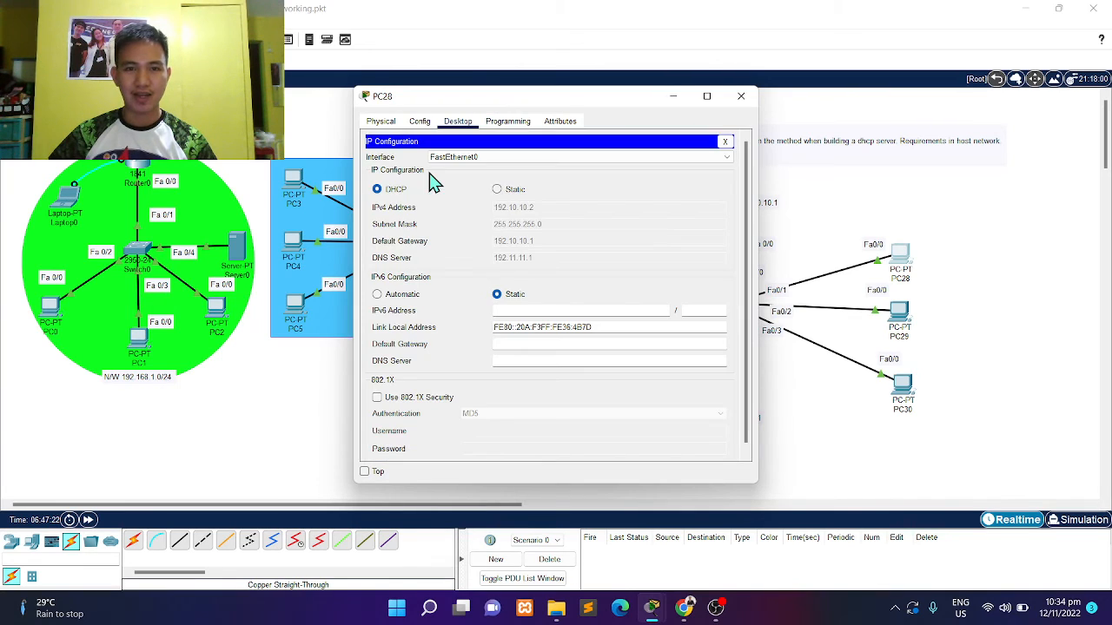
click(741, 96)
click(904, 386)
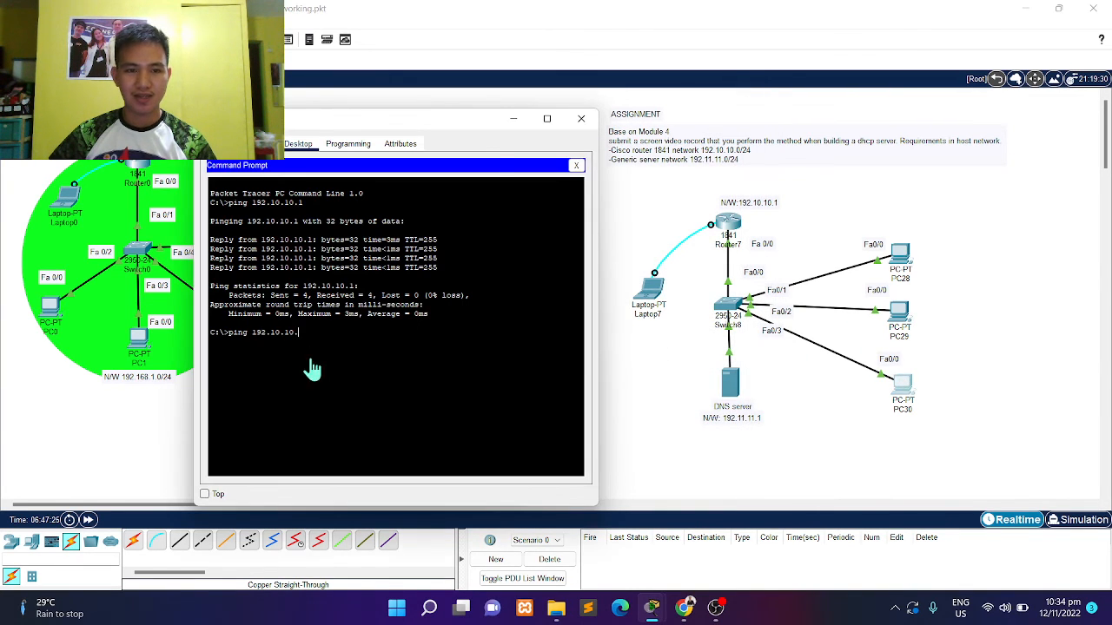
text(2)
key(Return)
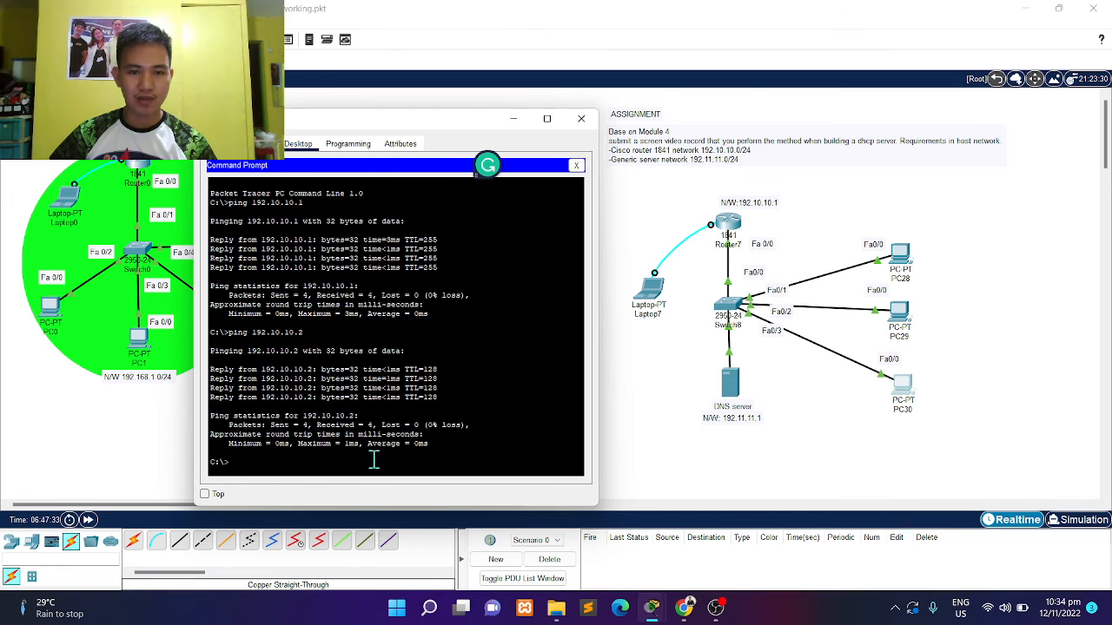
drag(475, 130, 465, 100)
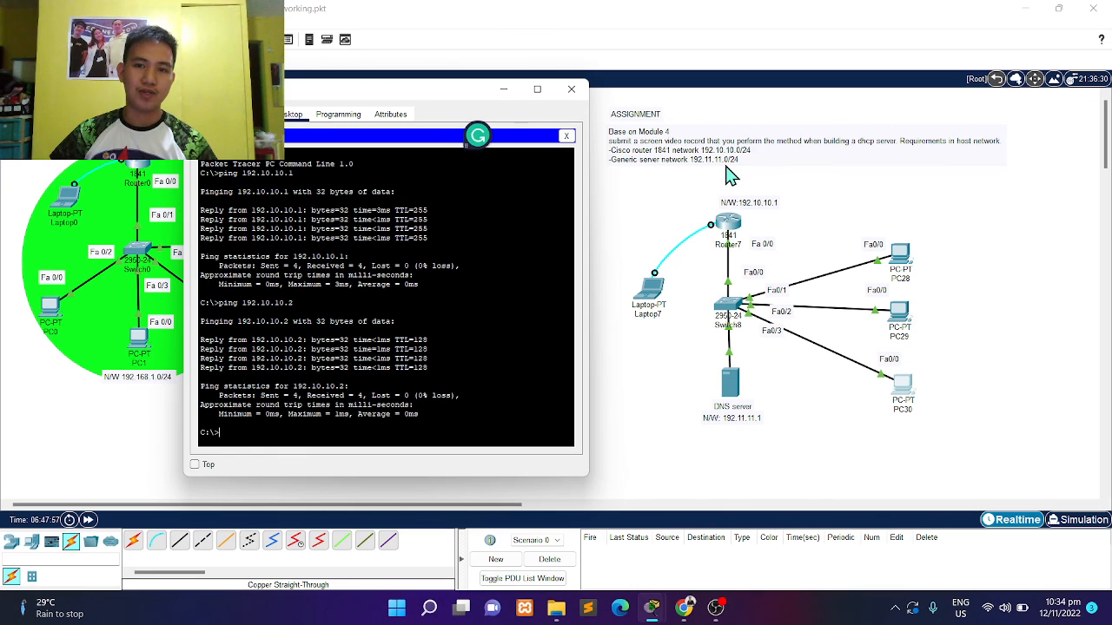
click(570, 89)
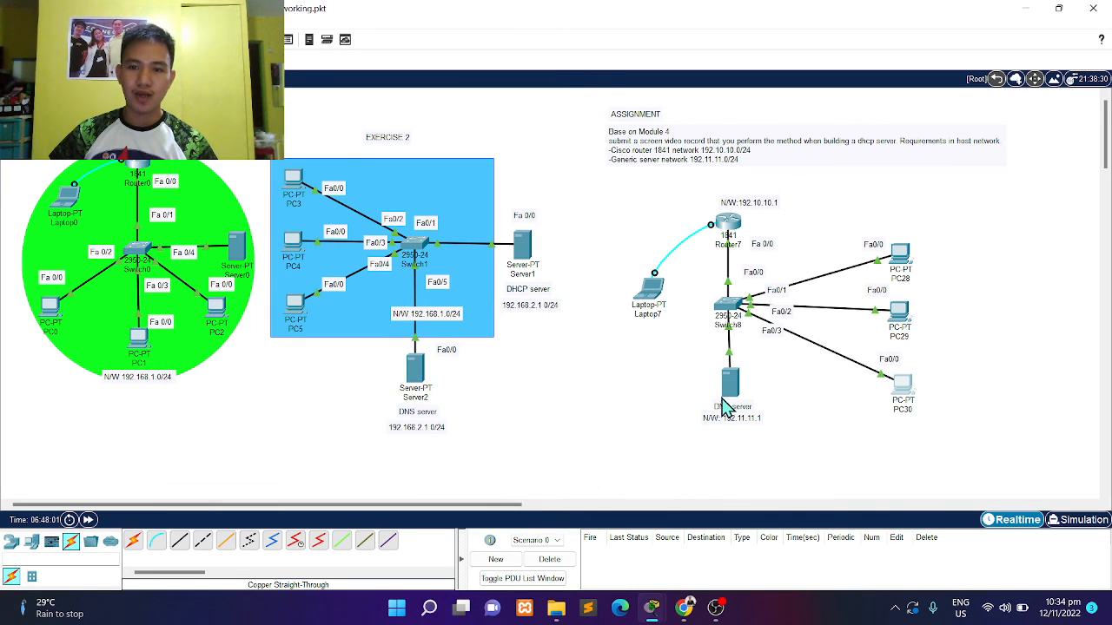
click(715, 608)
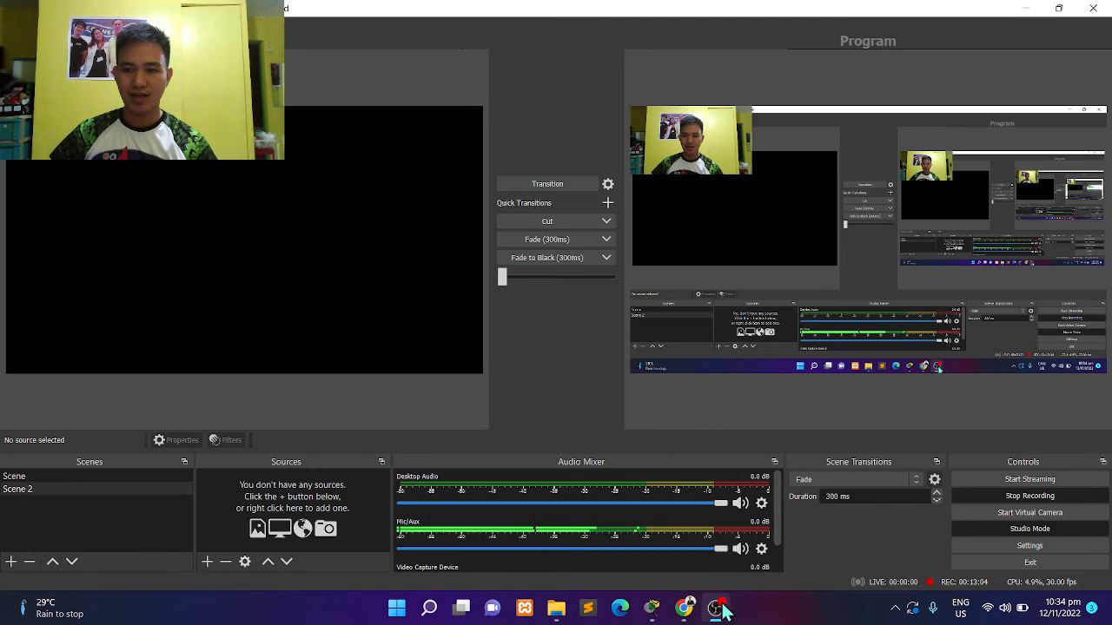